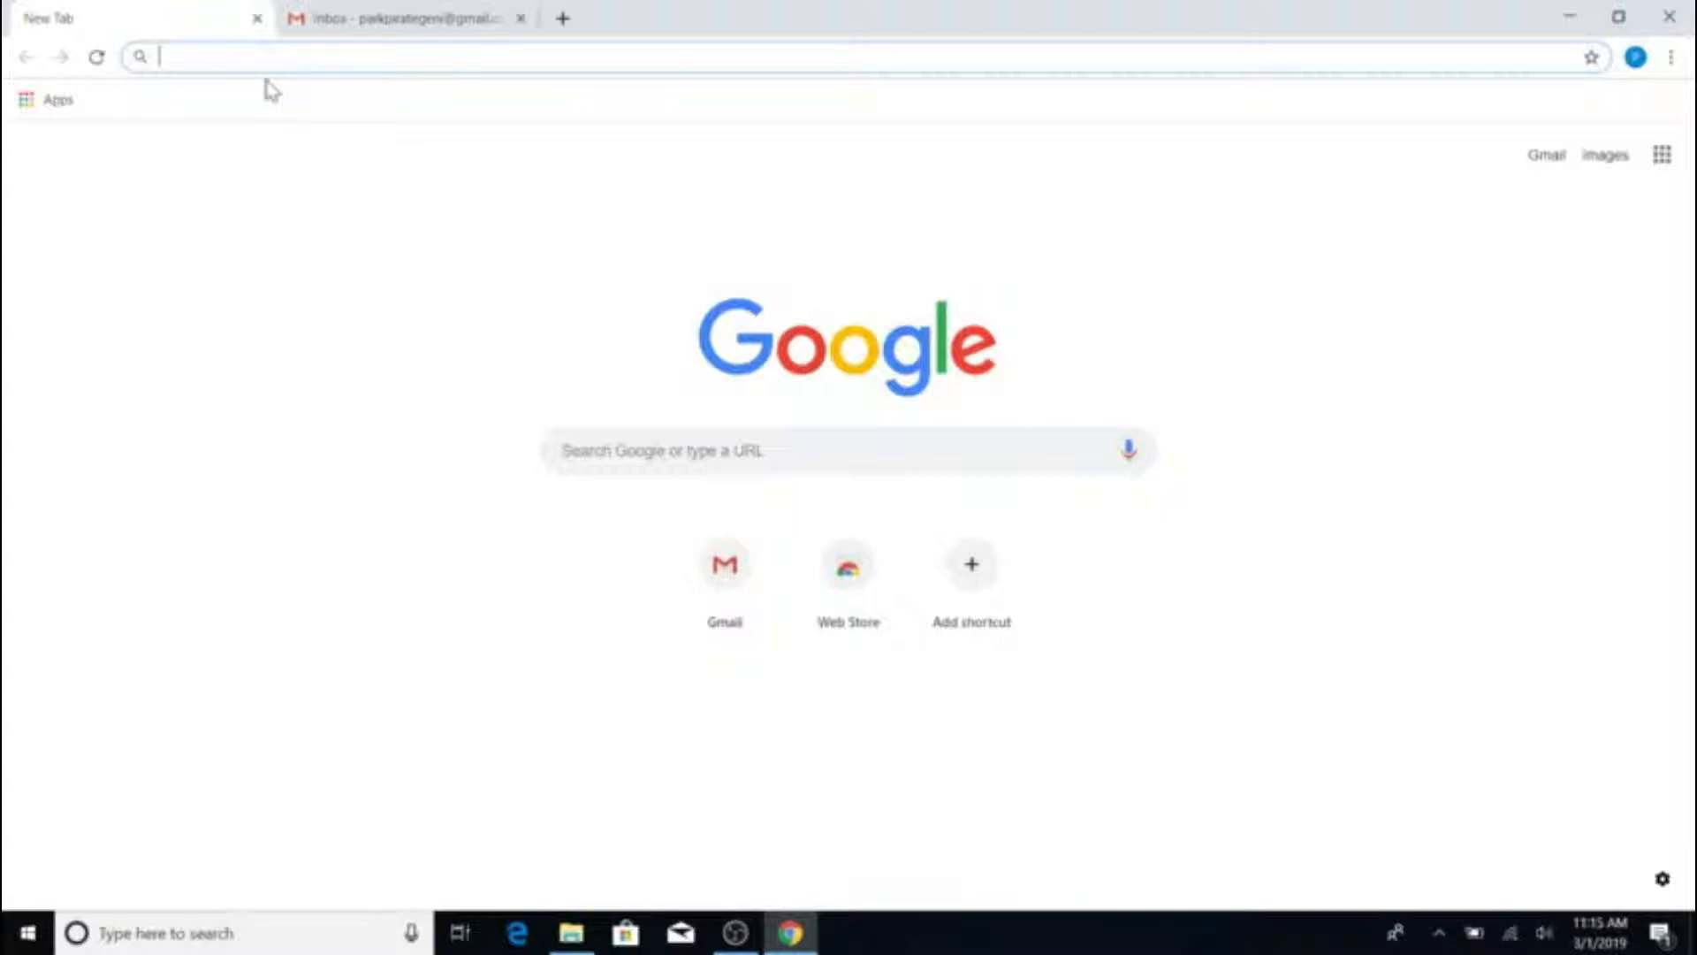
Load portal.geni.net in the new Chrome tab
{"action": "type", "text": "portal.geni.n"}
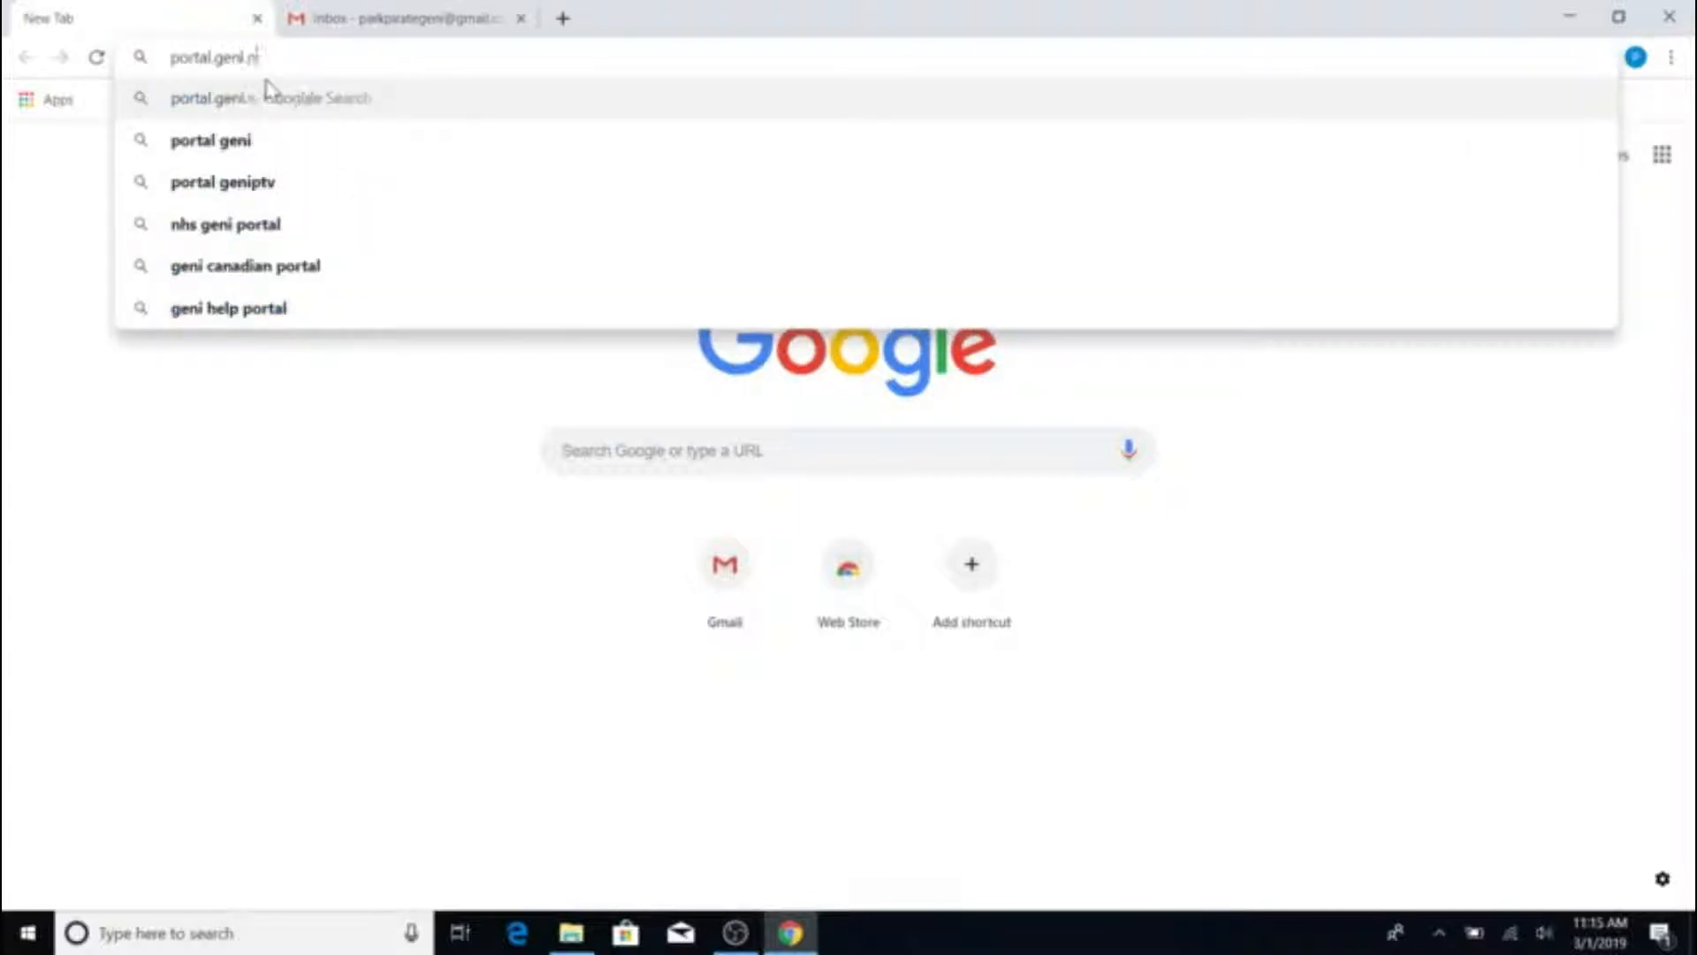
{"action": "type", "text": "et"}
{"action": "key", "text": "Return"}
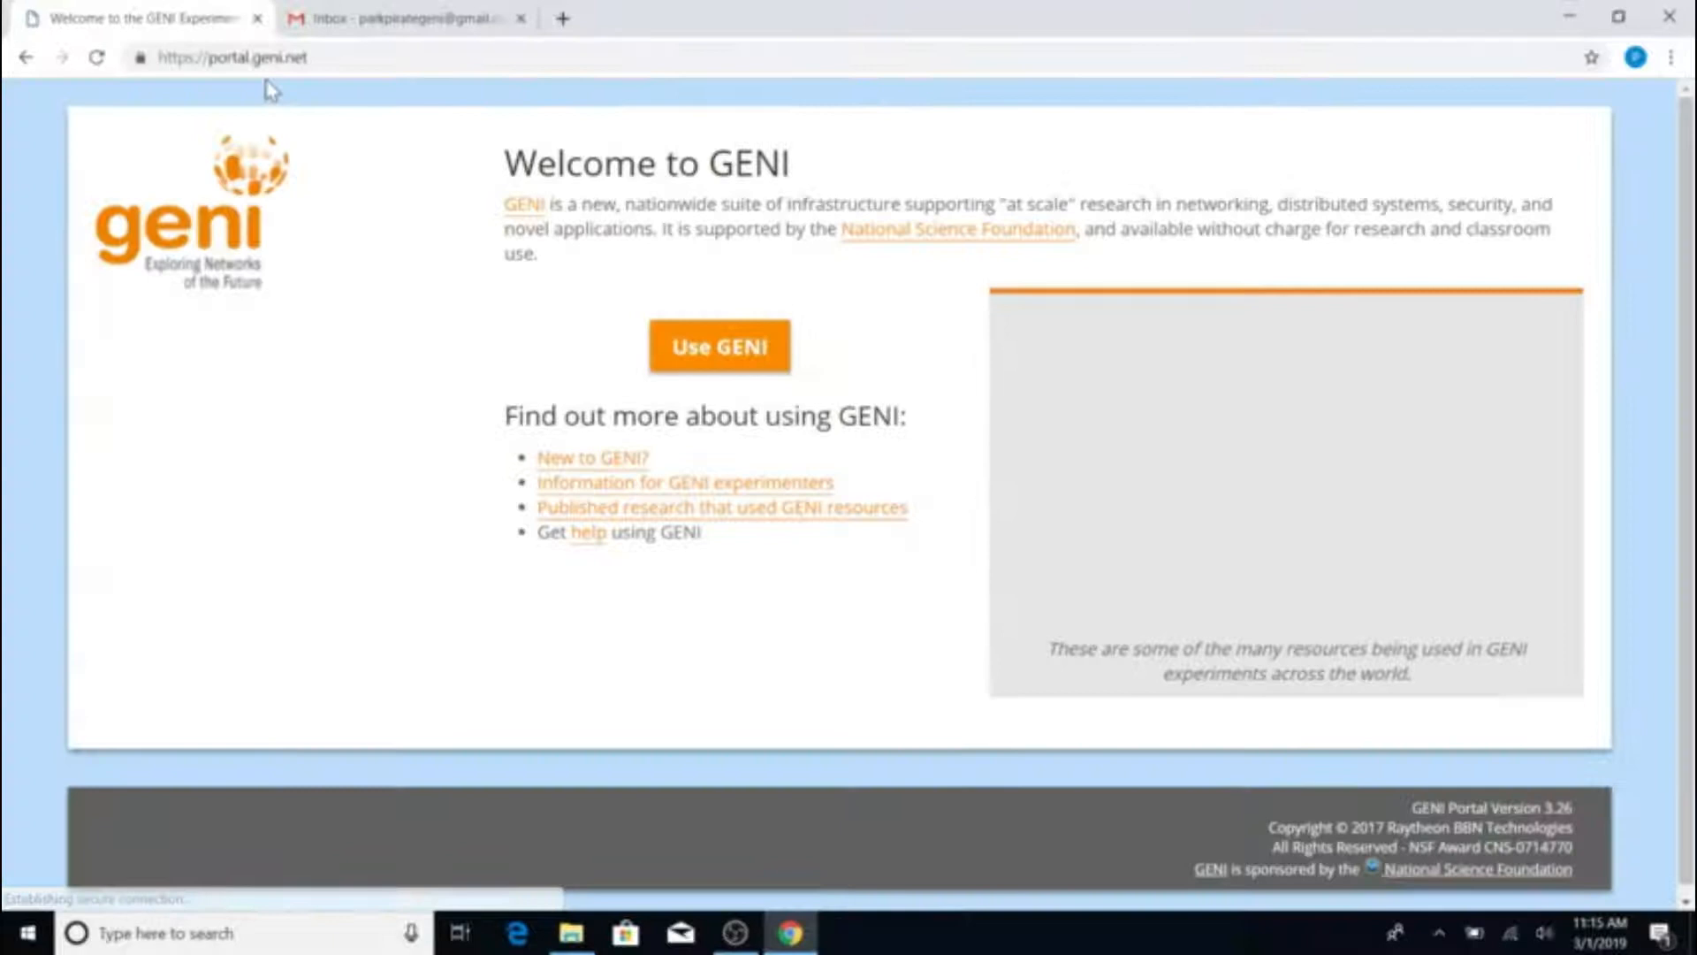
Choose National Center for Supercomputing Applications as the GENI organization and continue to its login page
{"action": "left_click", "coordinate": [740, 367]}
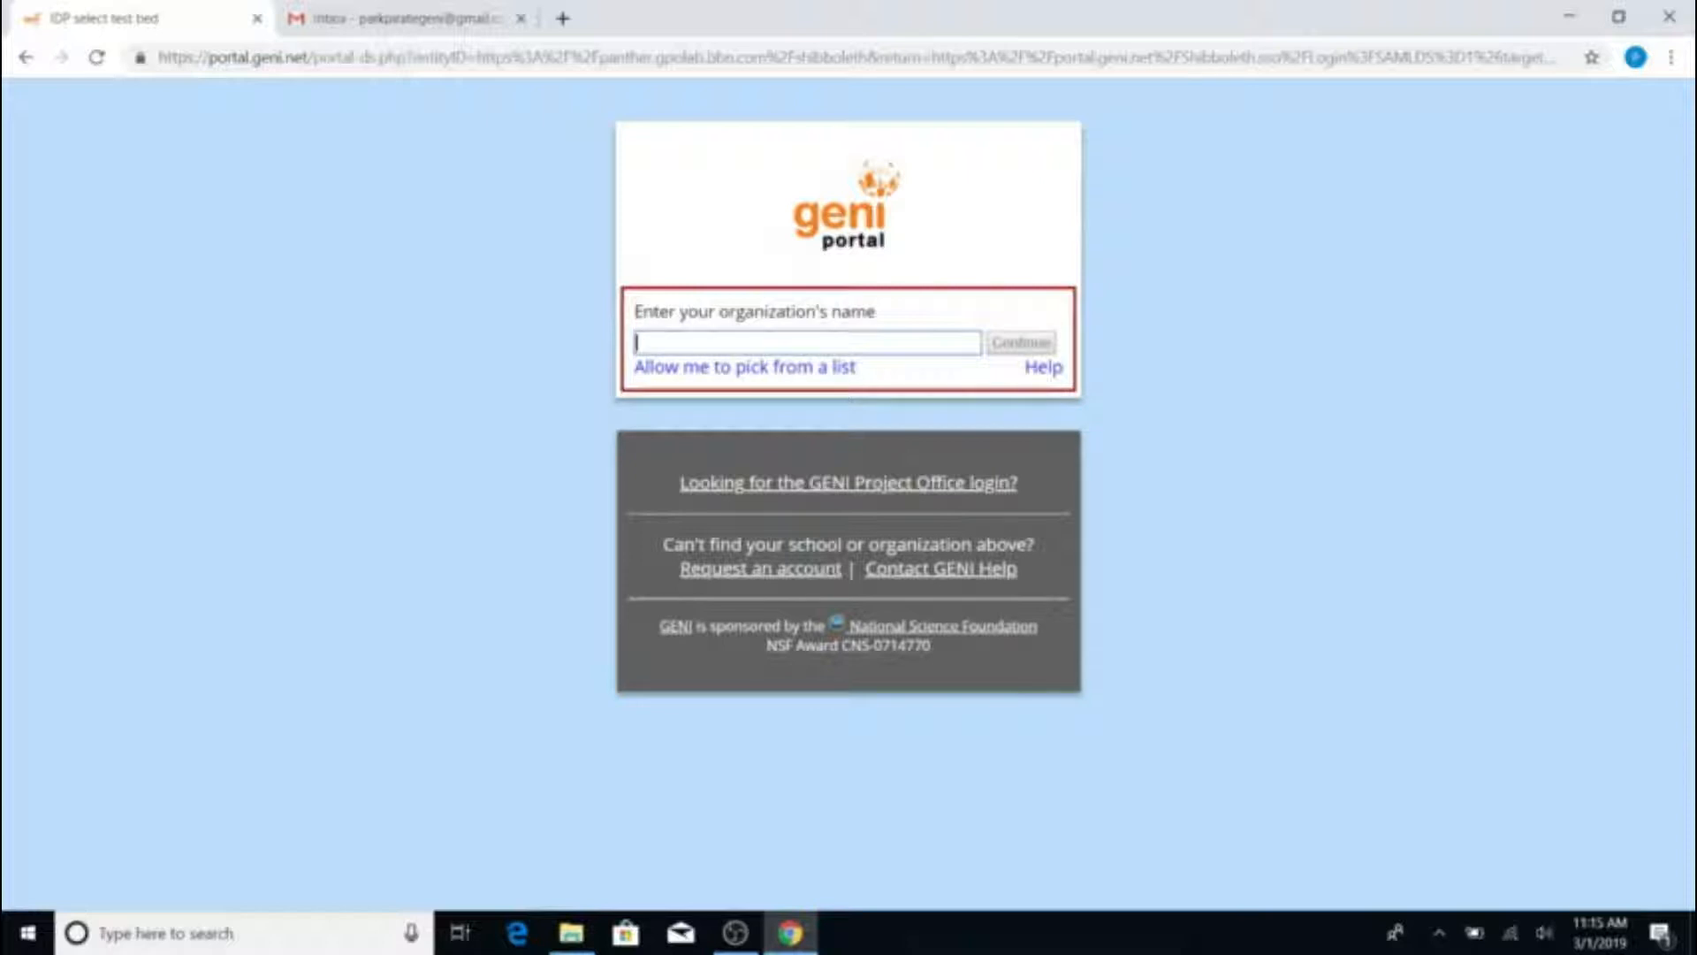
{"action": "type", "text": "ncsa"}
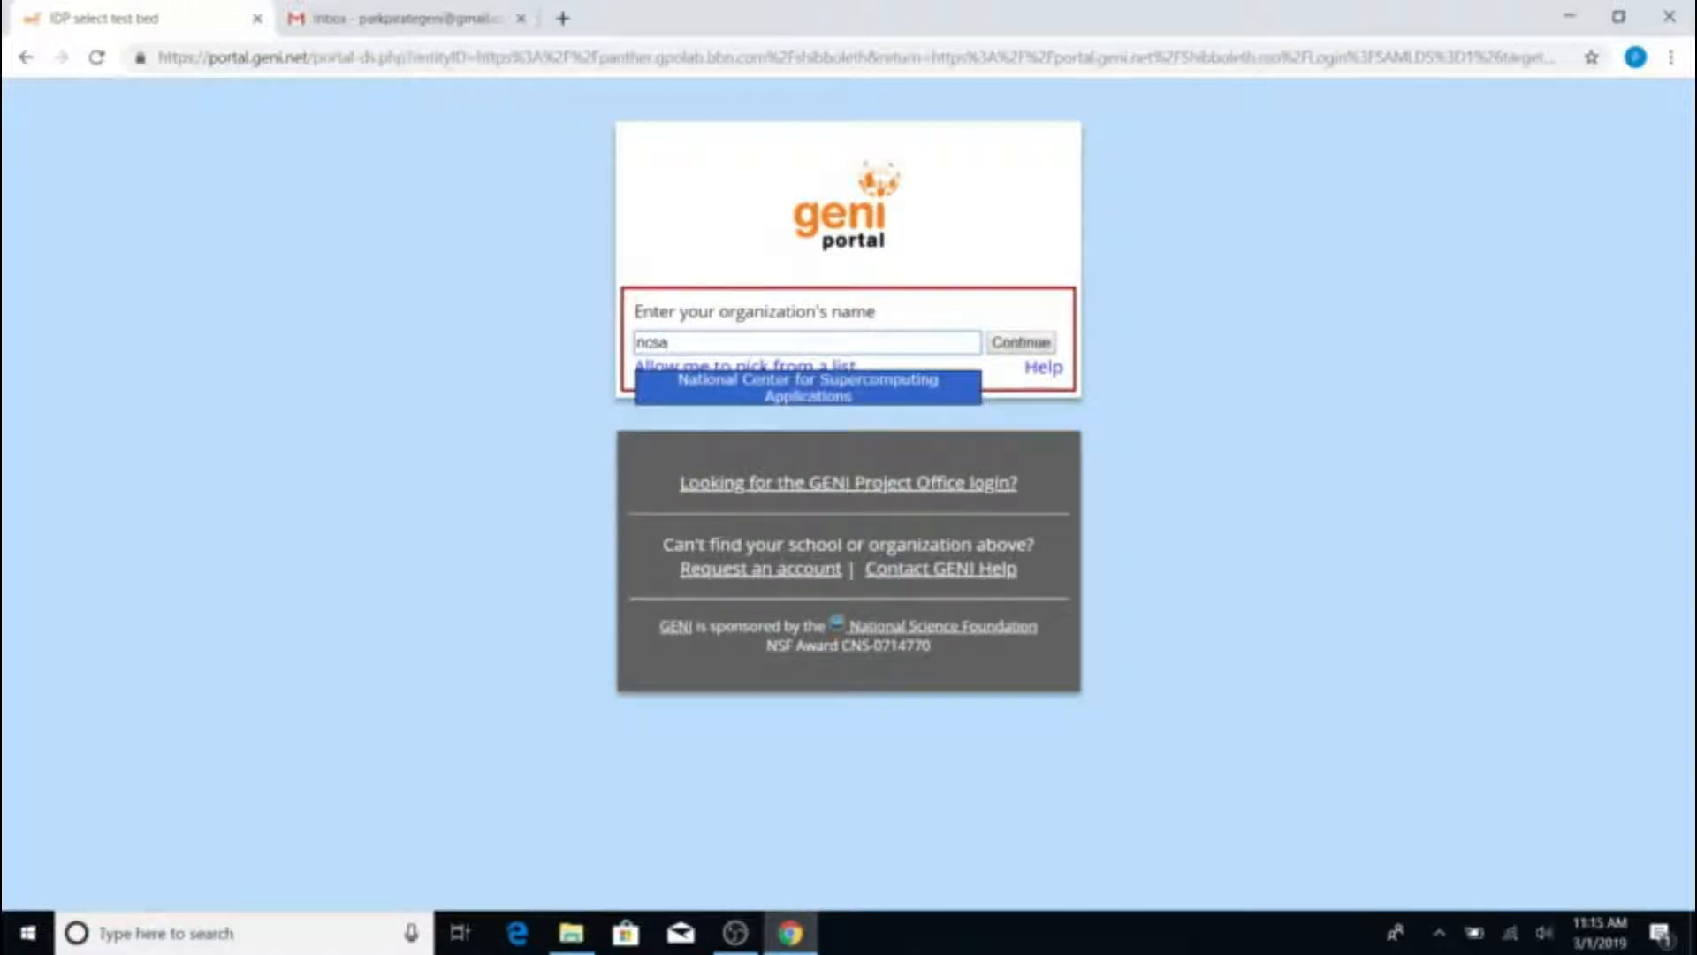
{"action": "left_click", "coordinate": [807, 389]}
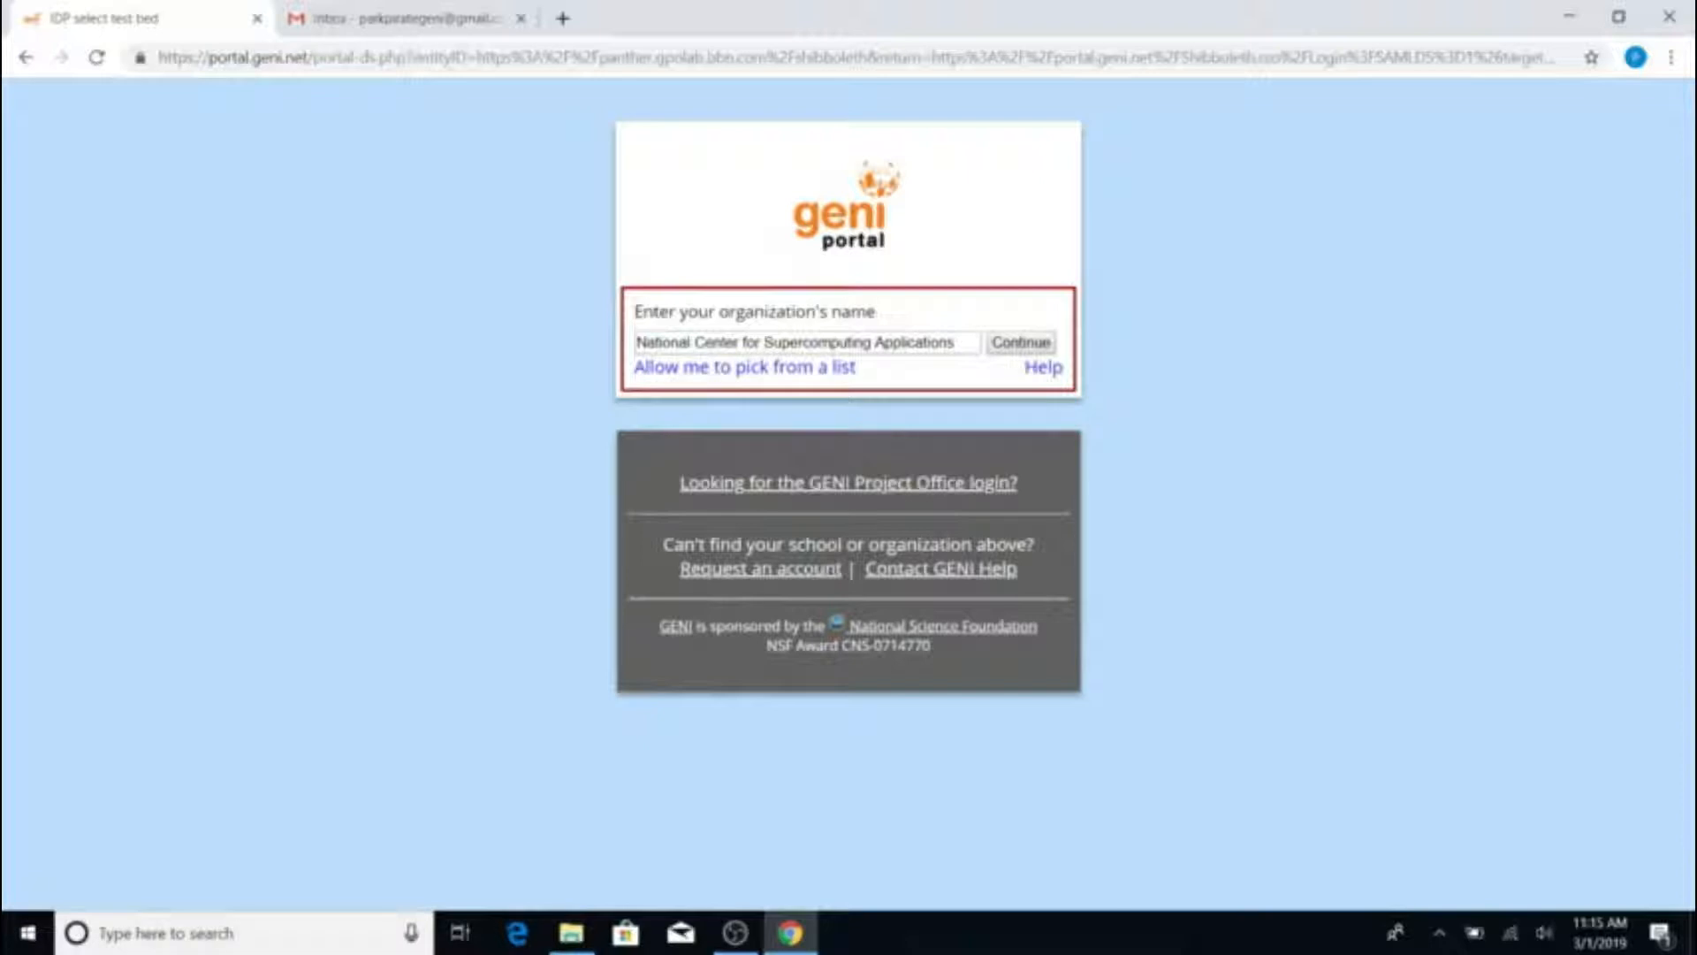
{"action": "left_click", "coordinate": [1008, 351]}
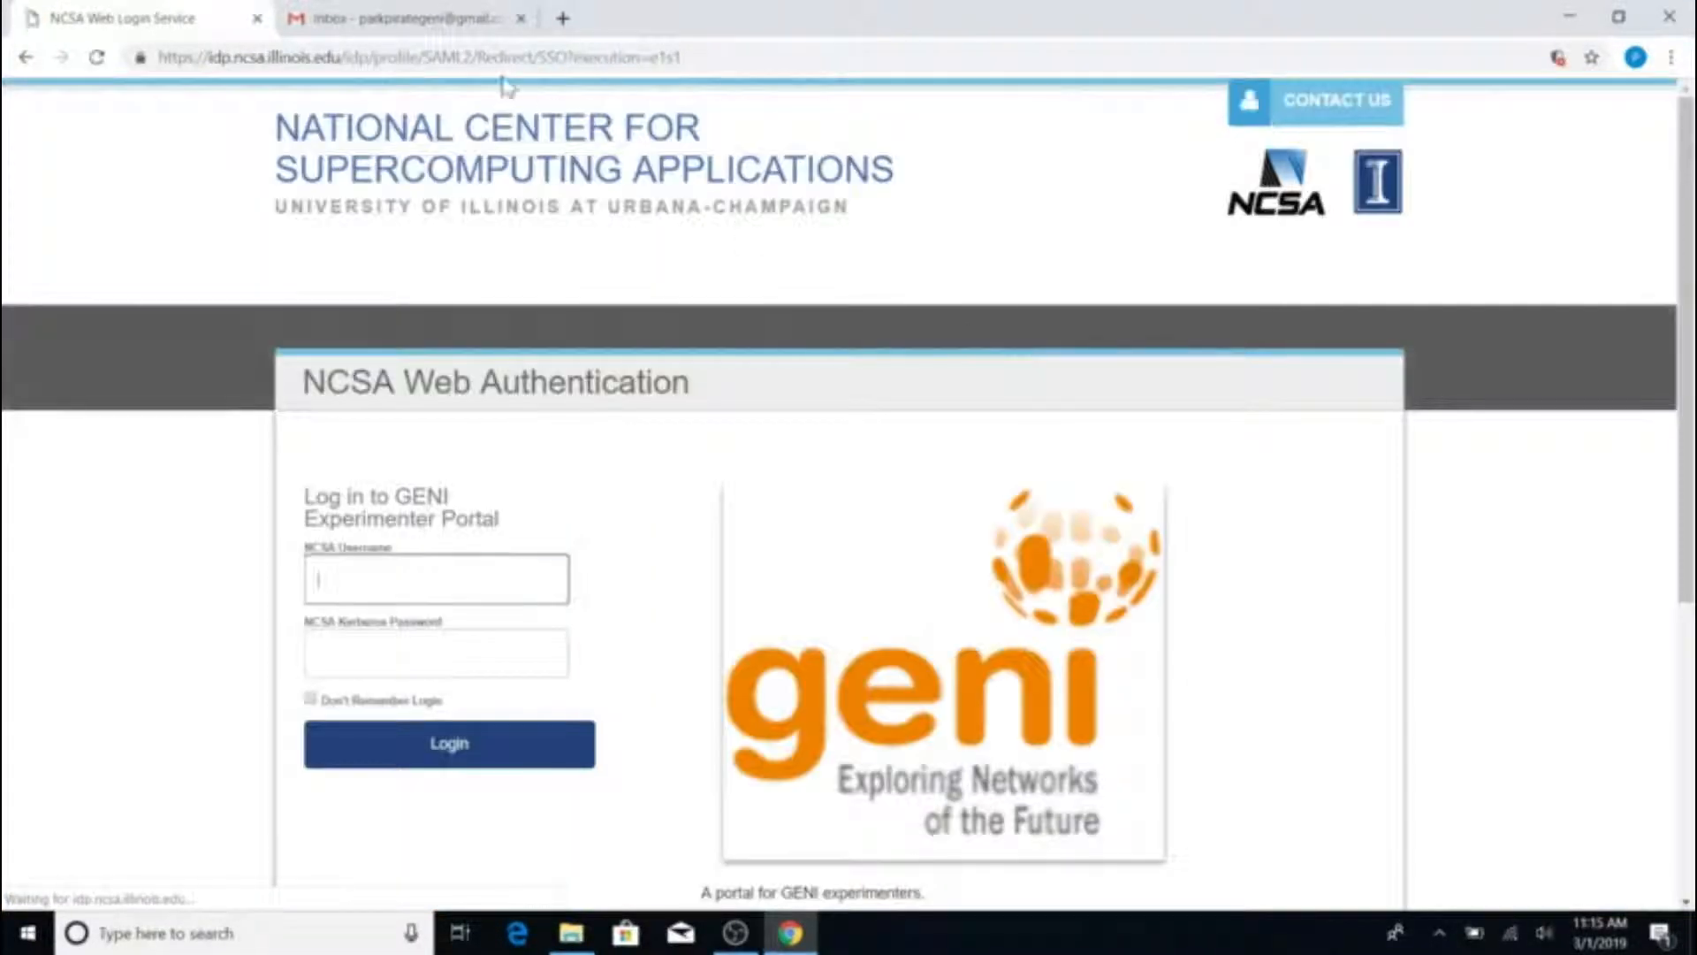
Start signing up for a new NCSA account from the login page
{"action": "scroll", "coordinate": [481, 496], "scroll_direction": "down", "scroll_amount": 1}
{"action": "scroll", "coordinate": [849, 495], "scroll_direction": "down", "scroll_amount": 3}
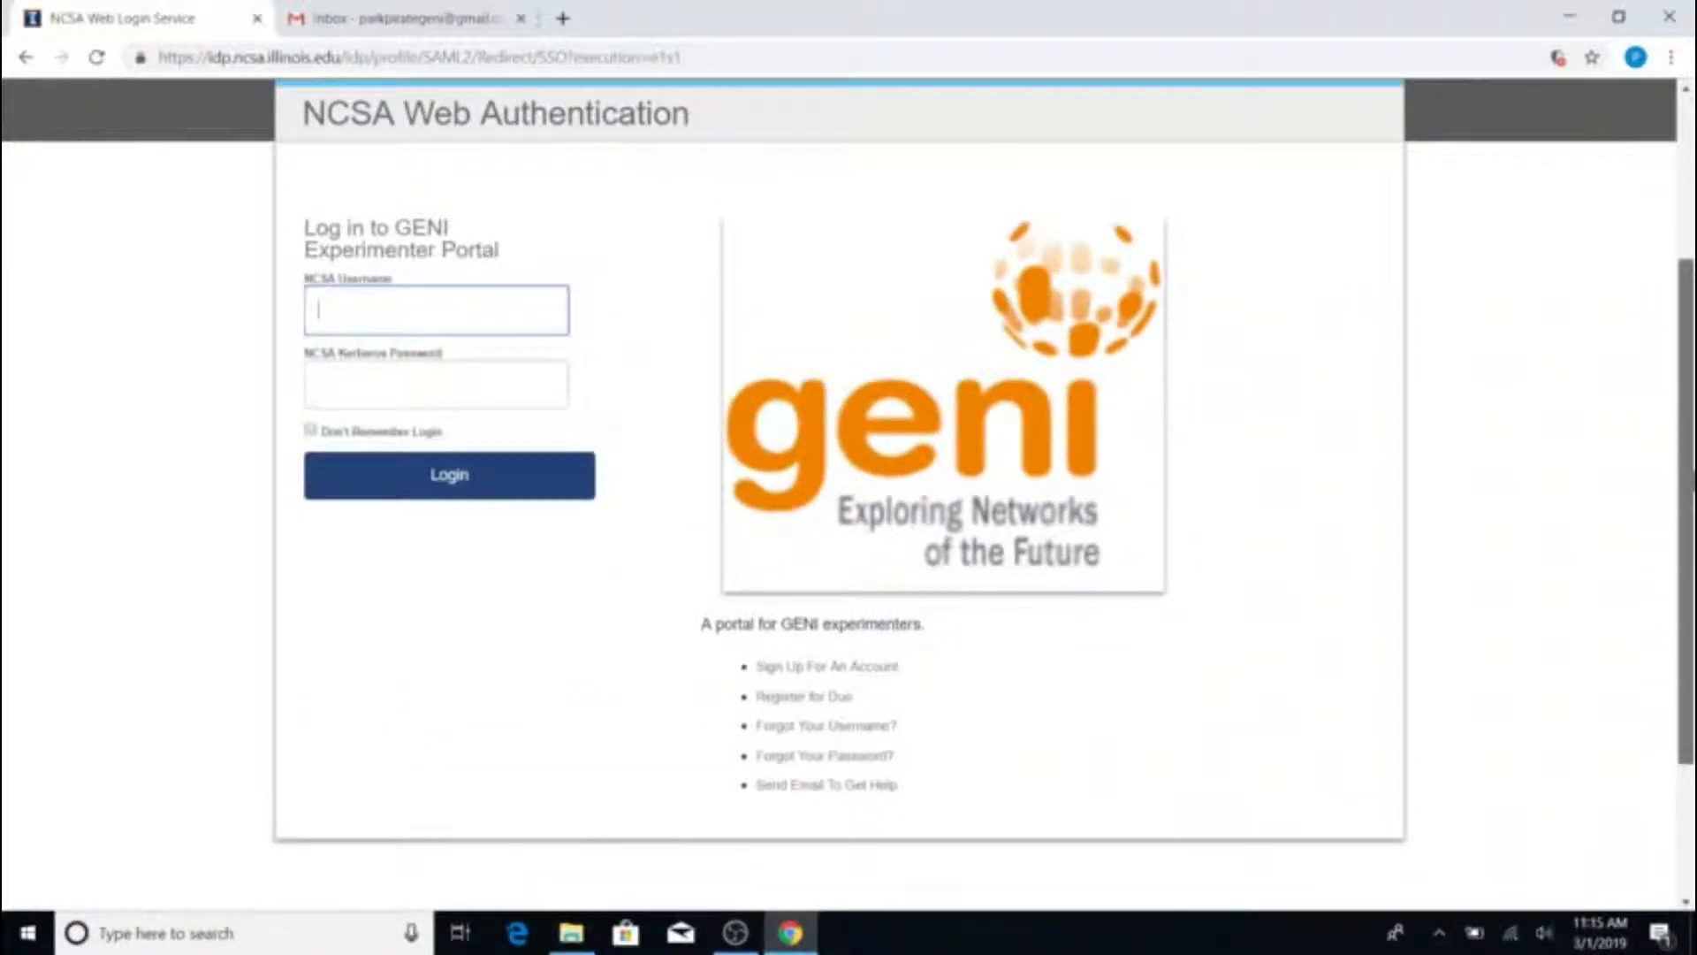
{"action": "left_click", "coordinate": [854, 672]}
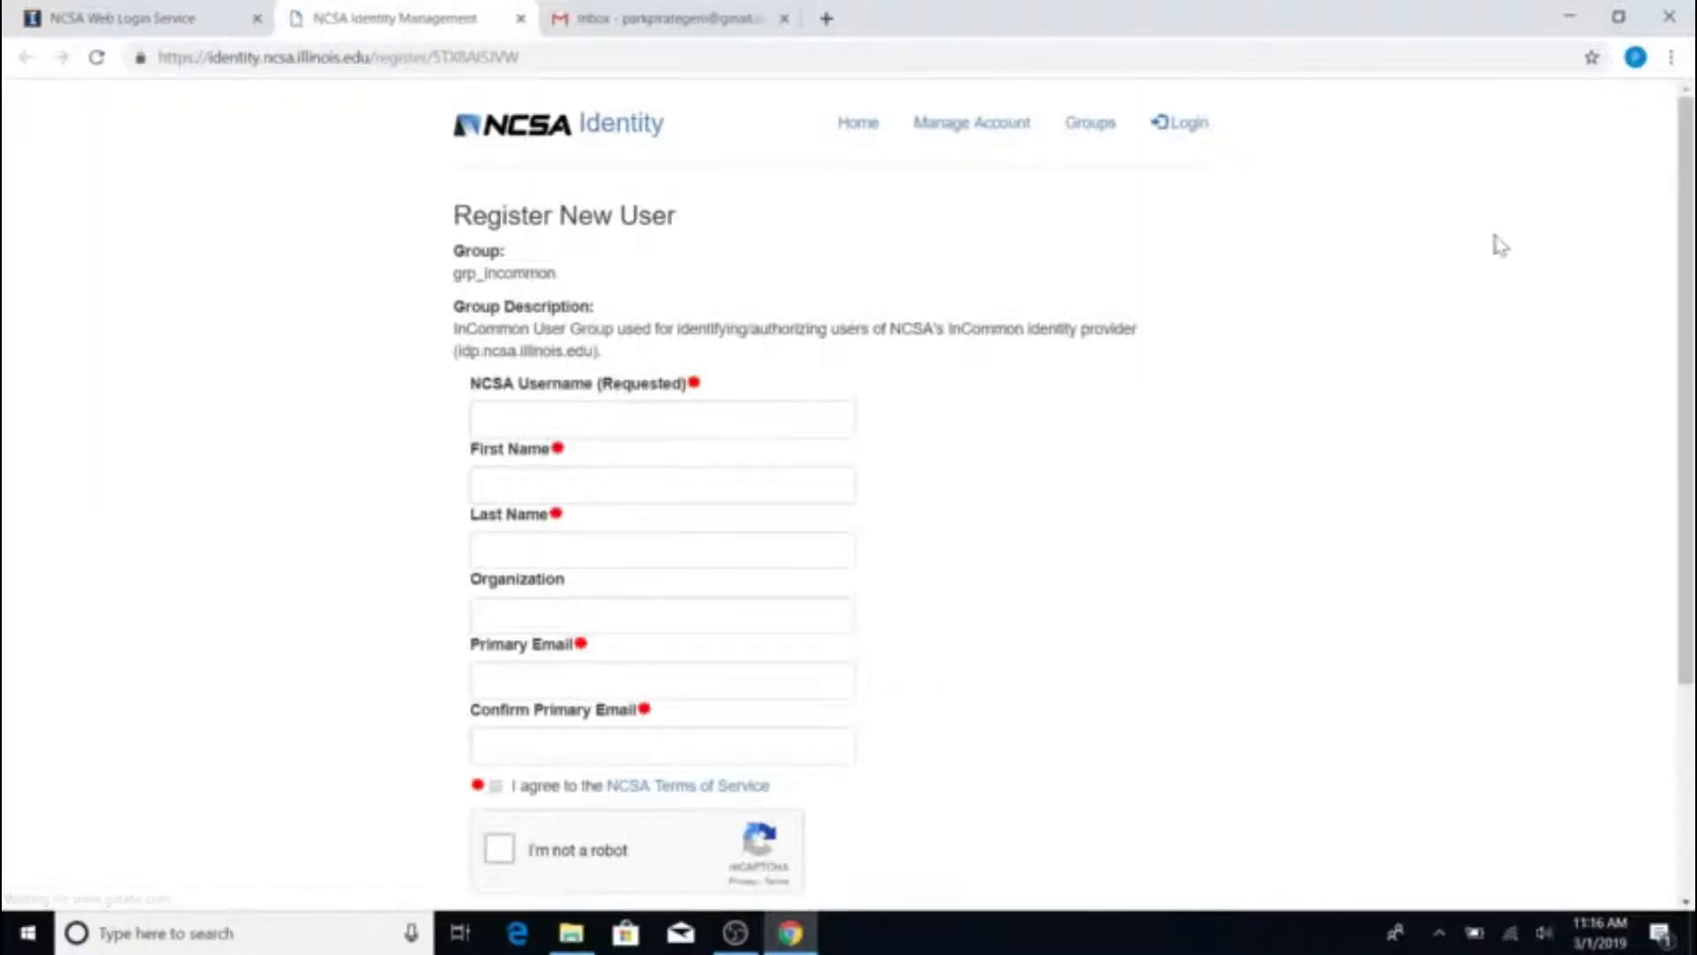
Enter the requested NCSA username of up to 8 characters, plus the user's first and last name
{"action": "left_click_drag", "start_coordinate": [1692, 281], "coordinate": [1692, 357]}
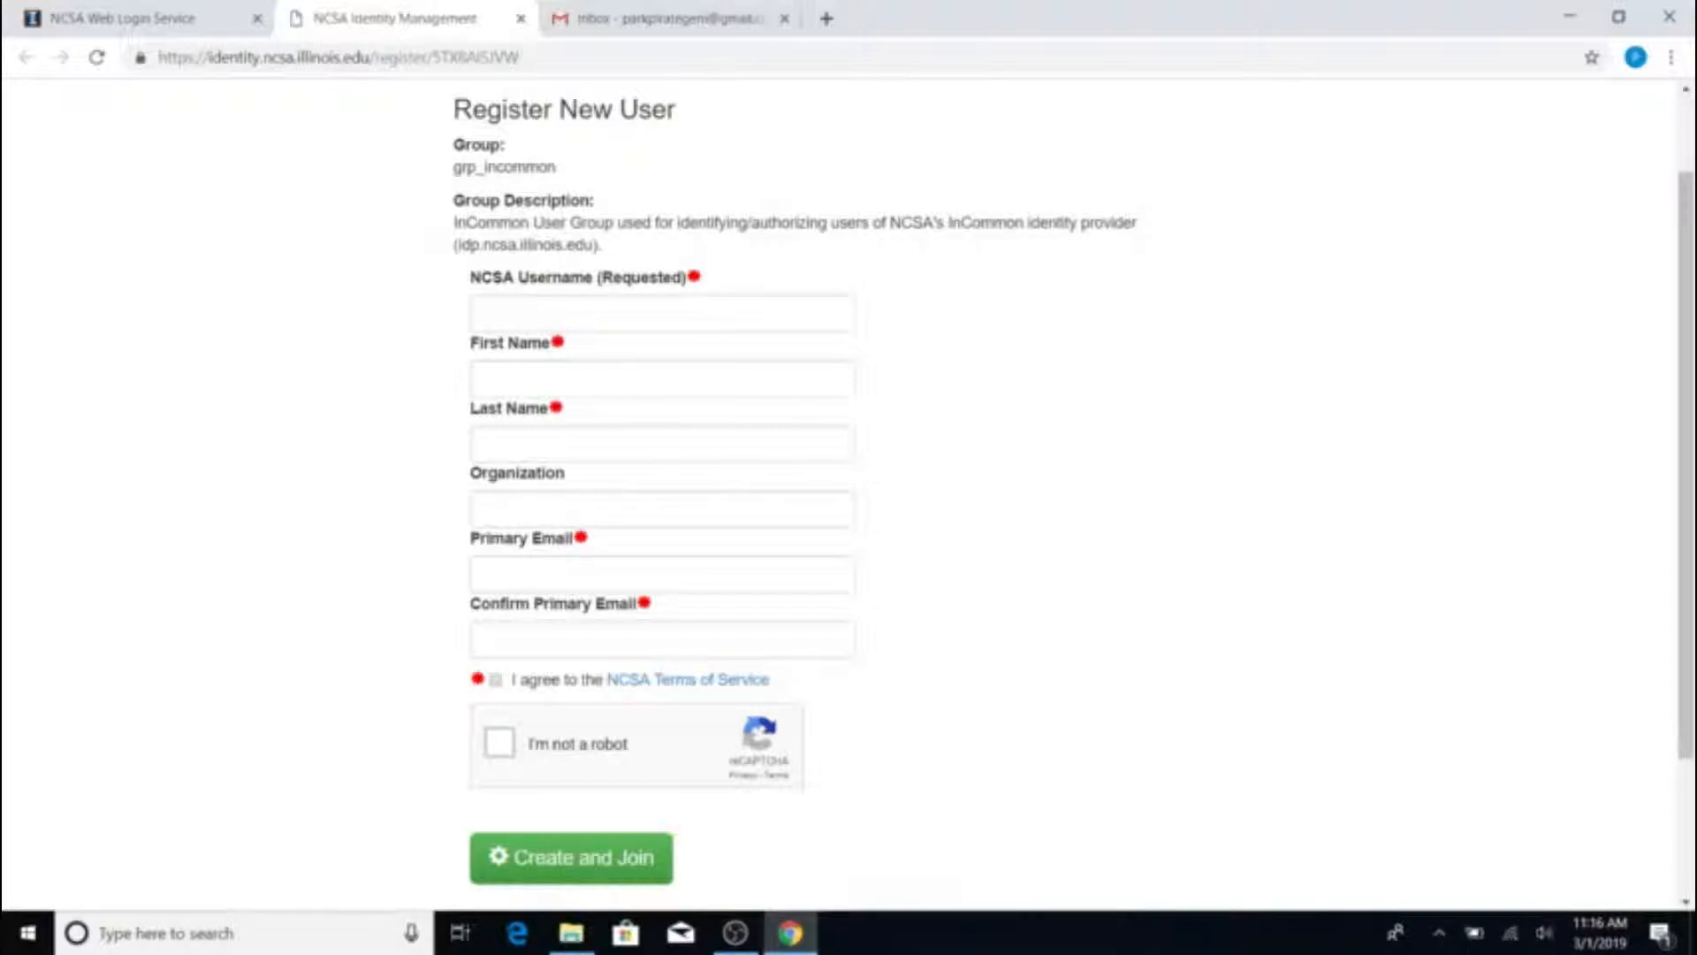
{"action": "left_click", "coordinate": [485, 314]}
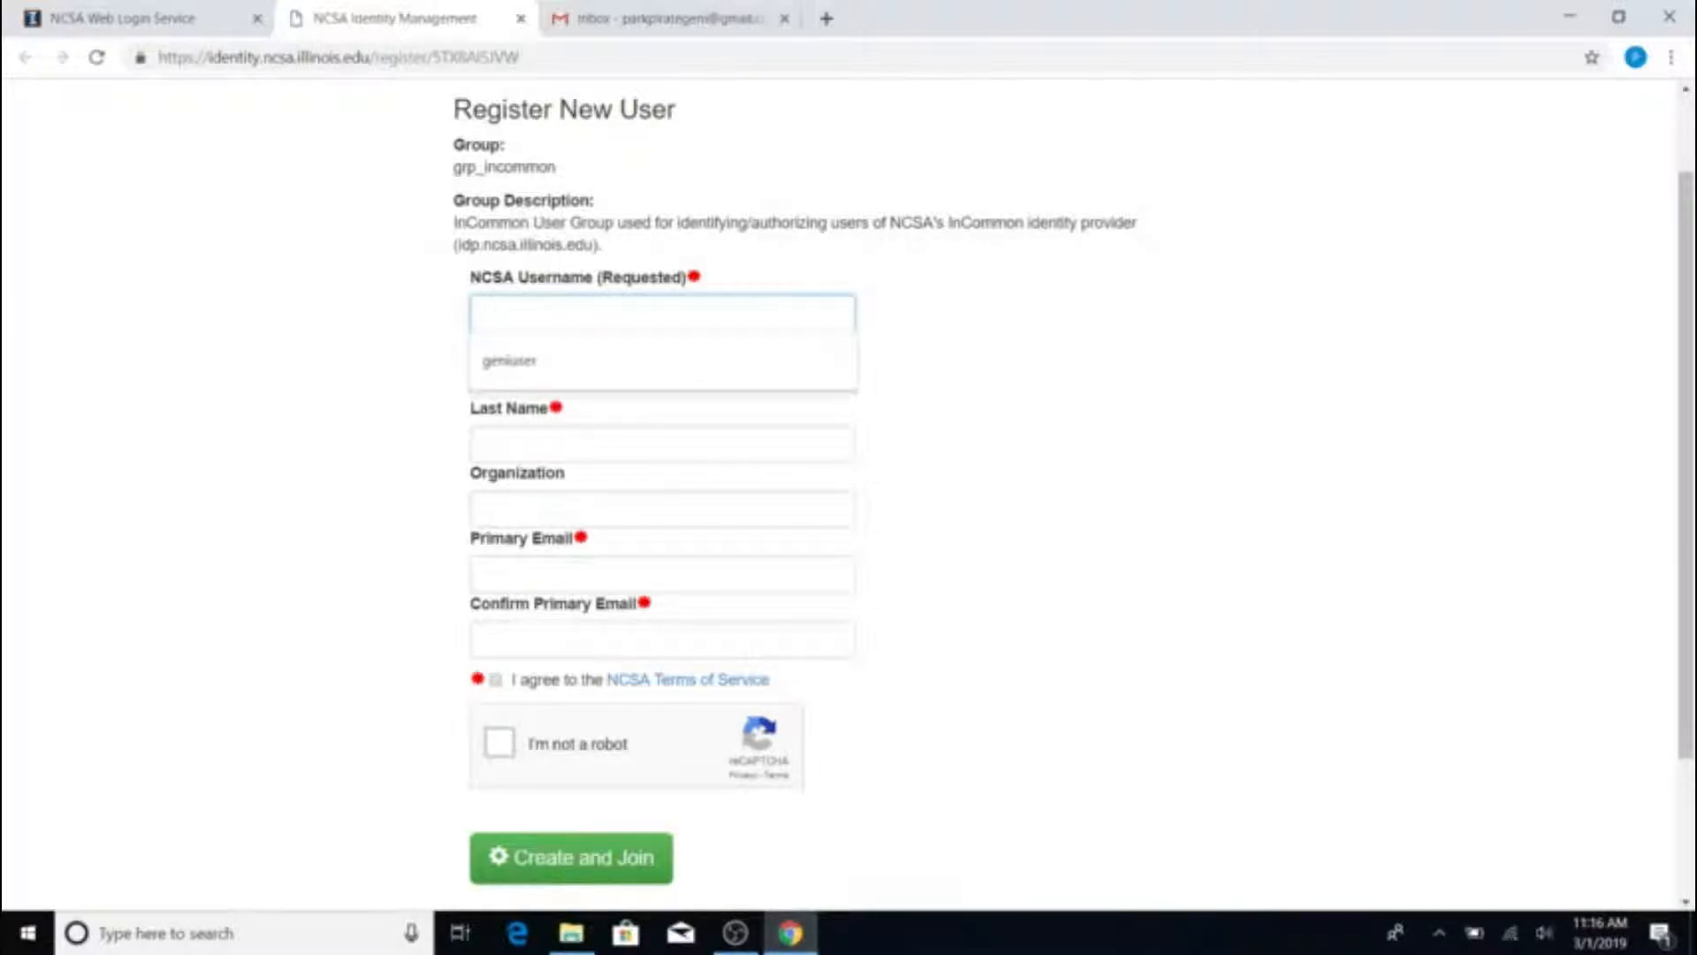
{"action": "type", "text": "parkpirategeni"}
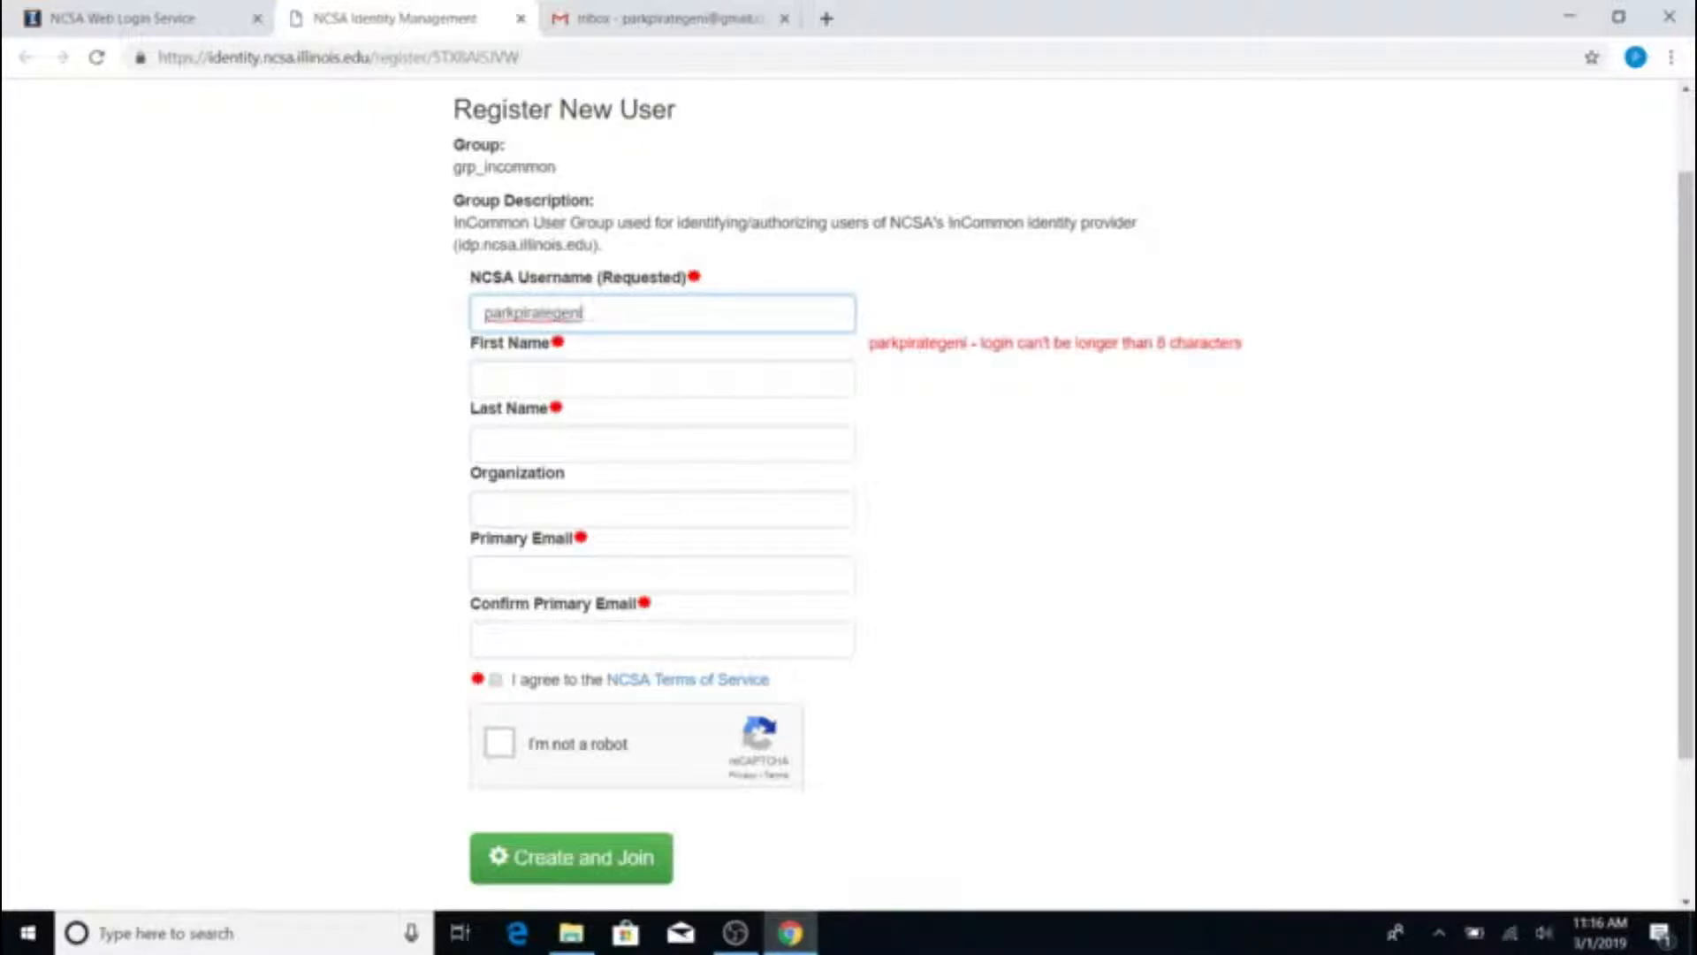
{"action": "key", "text": "BackSpace"}
{"action": "key", "text": "BackSpace"}
{"action": "key", "text": "BackSpace"}
{"action": "key", "text": "BackSpace"}
{"action": "key", "text": "BackSpace"}
{"action": "key", "text": "BackSpace"}
{"action": "key", "text": "BackSpace"}
{"action": "key", "text": "BackSpace"}
{"action": "key", "text": "BackSpace"}
{"action": "key", "text": "BackSpace"}
{"action": "type", "text": "geni"}
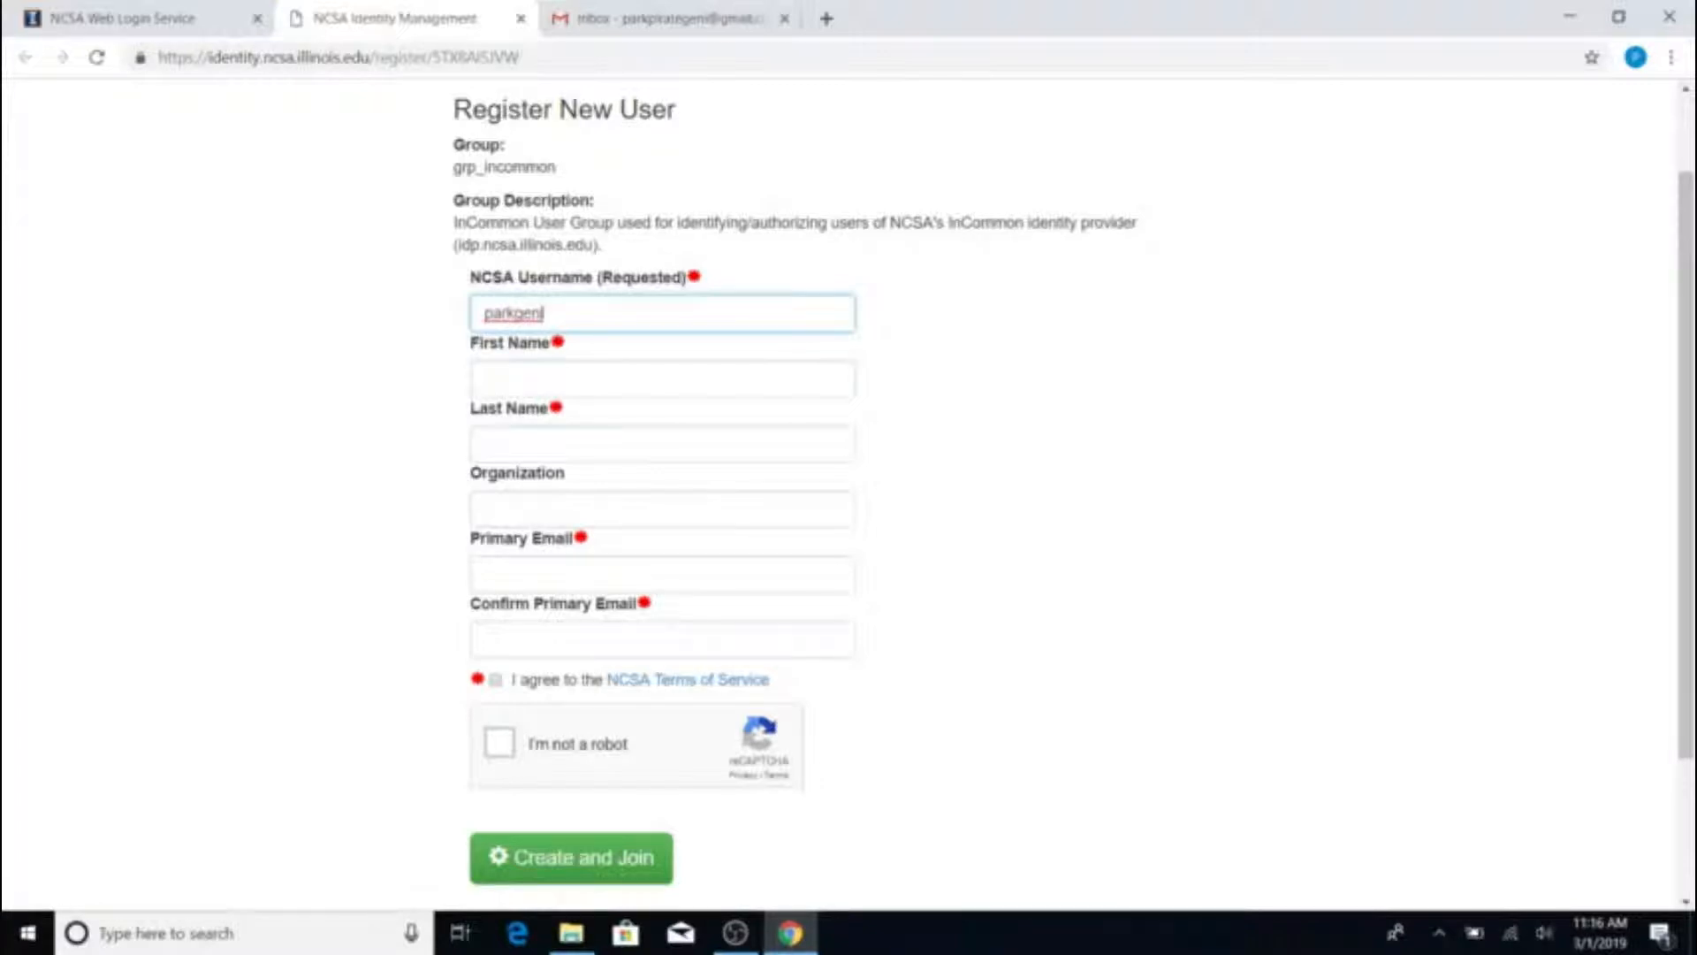
{"action": "key", "text": "Tab"}
{"action": "type", "text": "pa"}
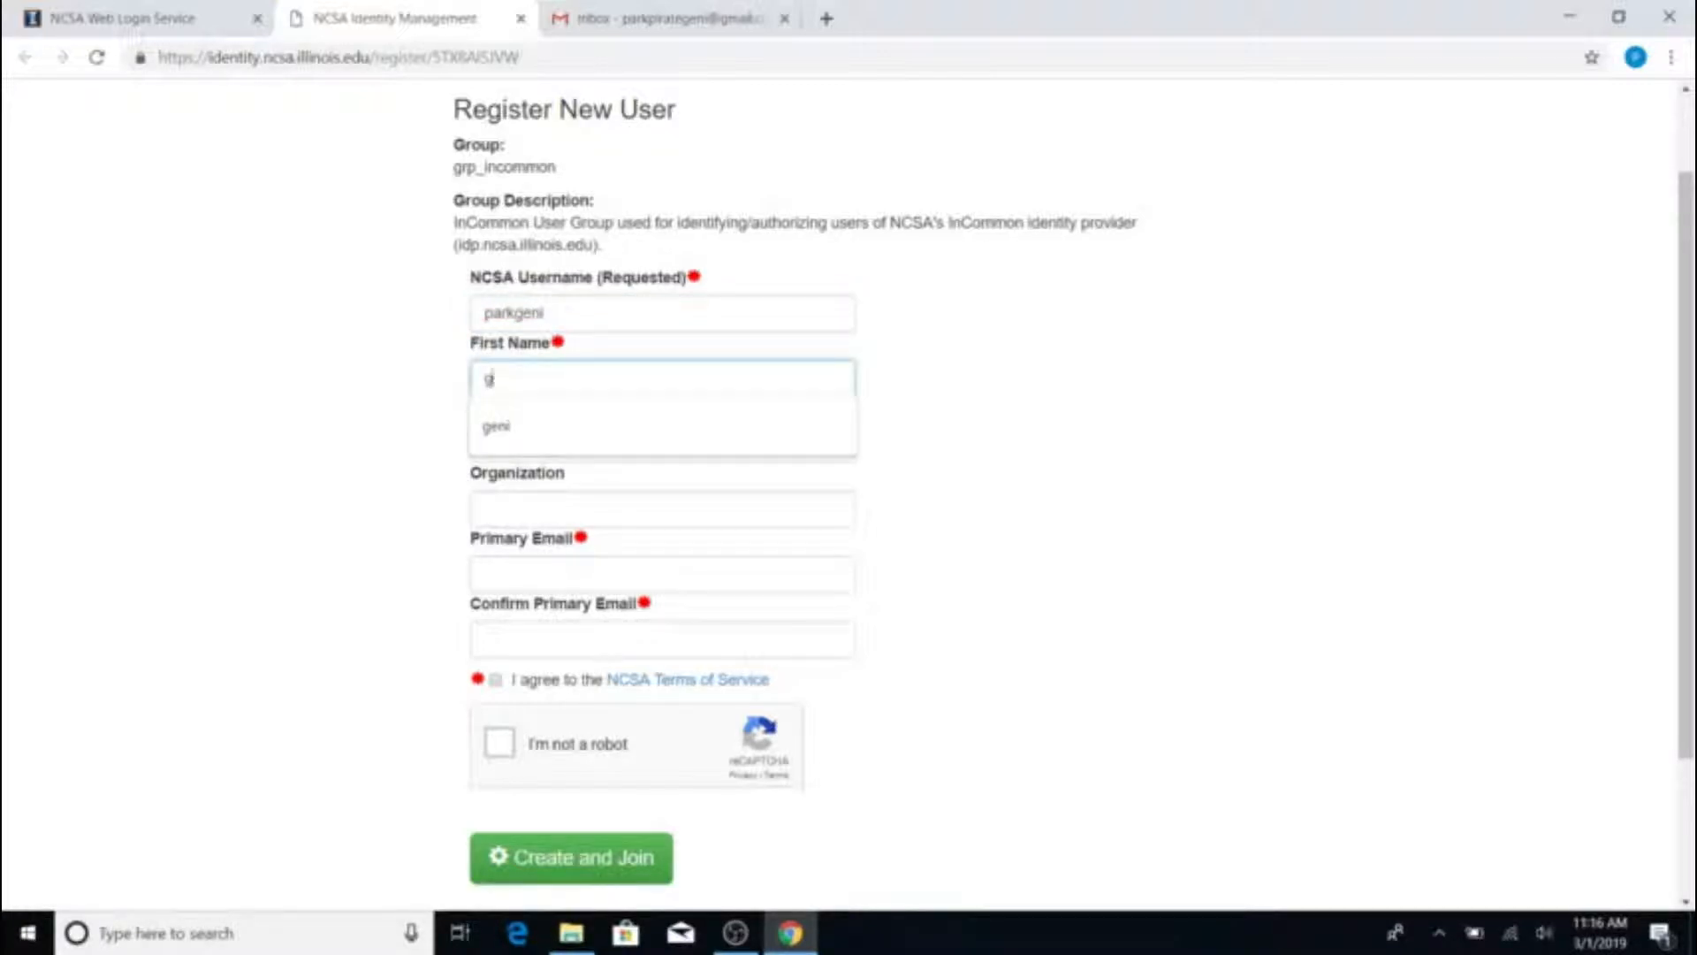
{"action": "key", "text": "BackSpace"}
{"action": "type", "text": "ai"}
{"action": "key", "text": "BackSpace"}
{"action": "type", "text": "rk"}
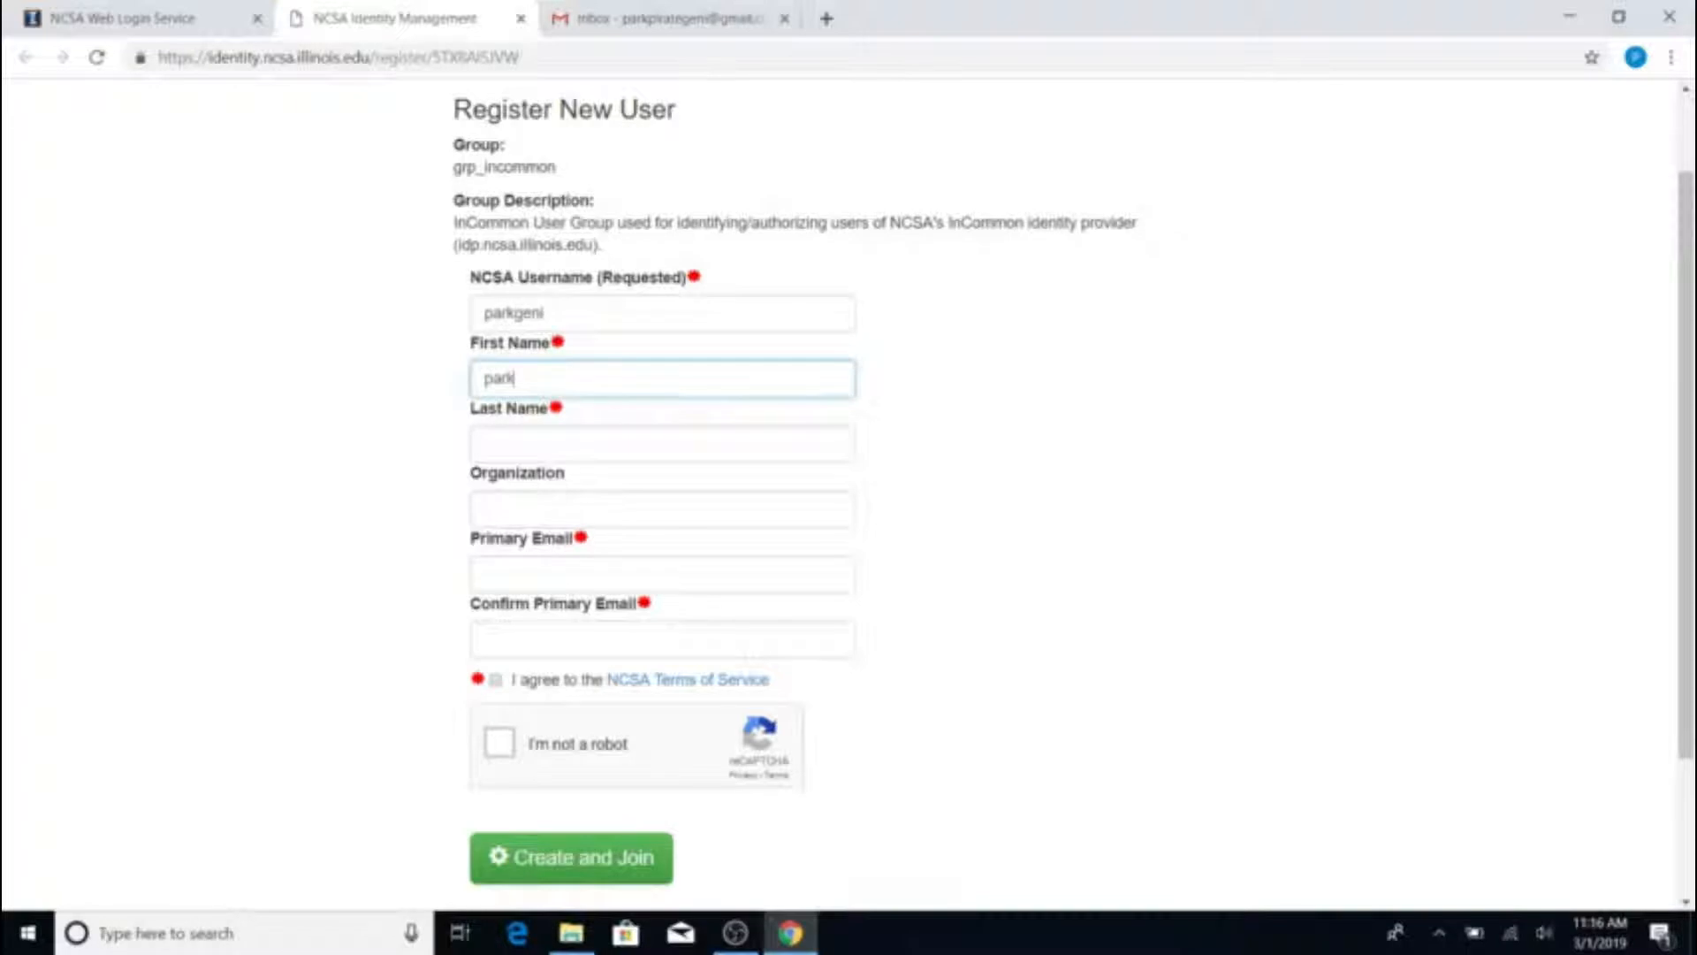
{"action": "key", "text": "Tab"}
{"action": "type", "text": "geni"}
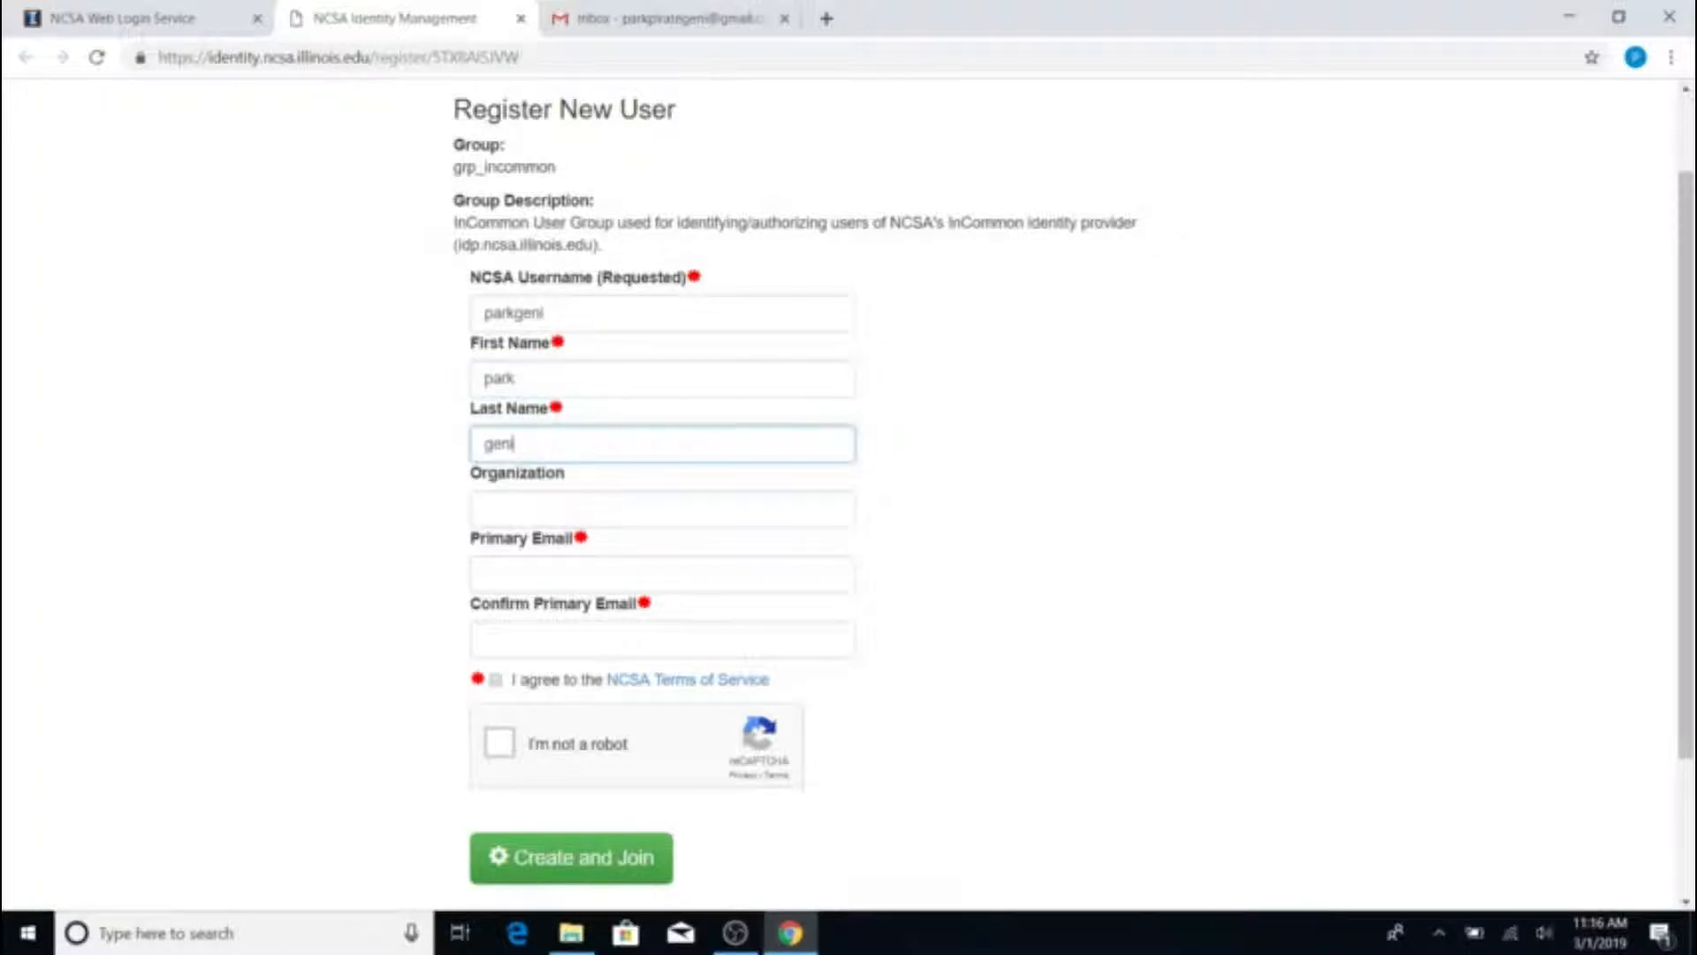
Set organization to Park University, enter the e-mail address twice, and accept the Terms of Service
{"action": "key", "text": "Tab"}
{"action": "type", "text": "P"}
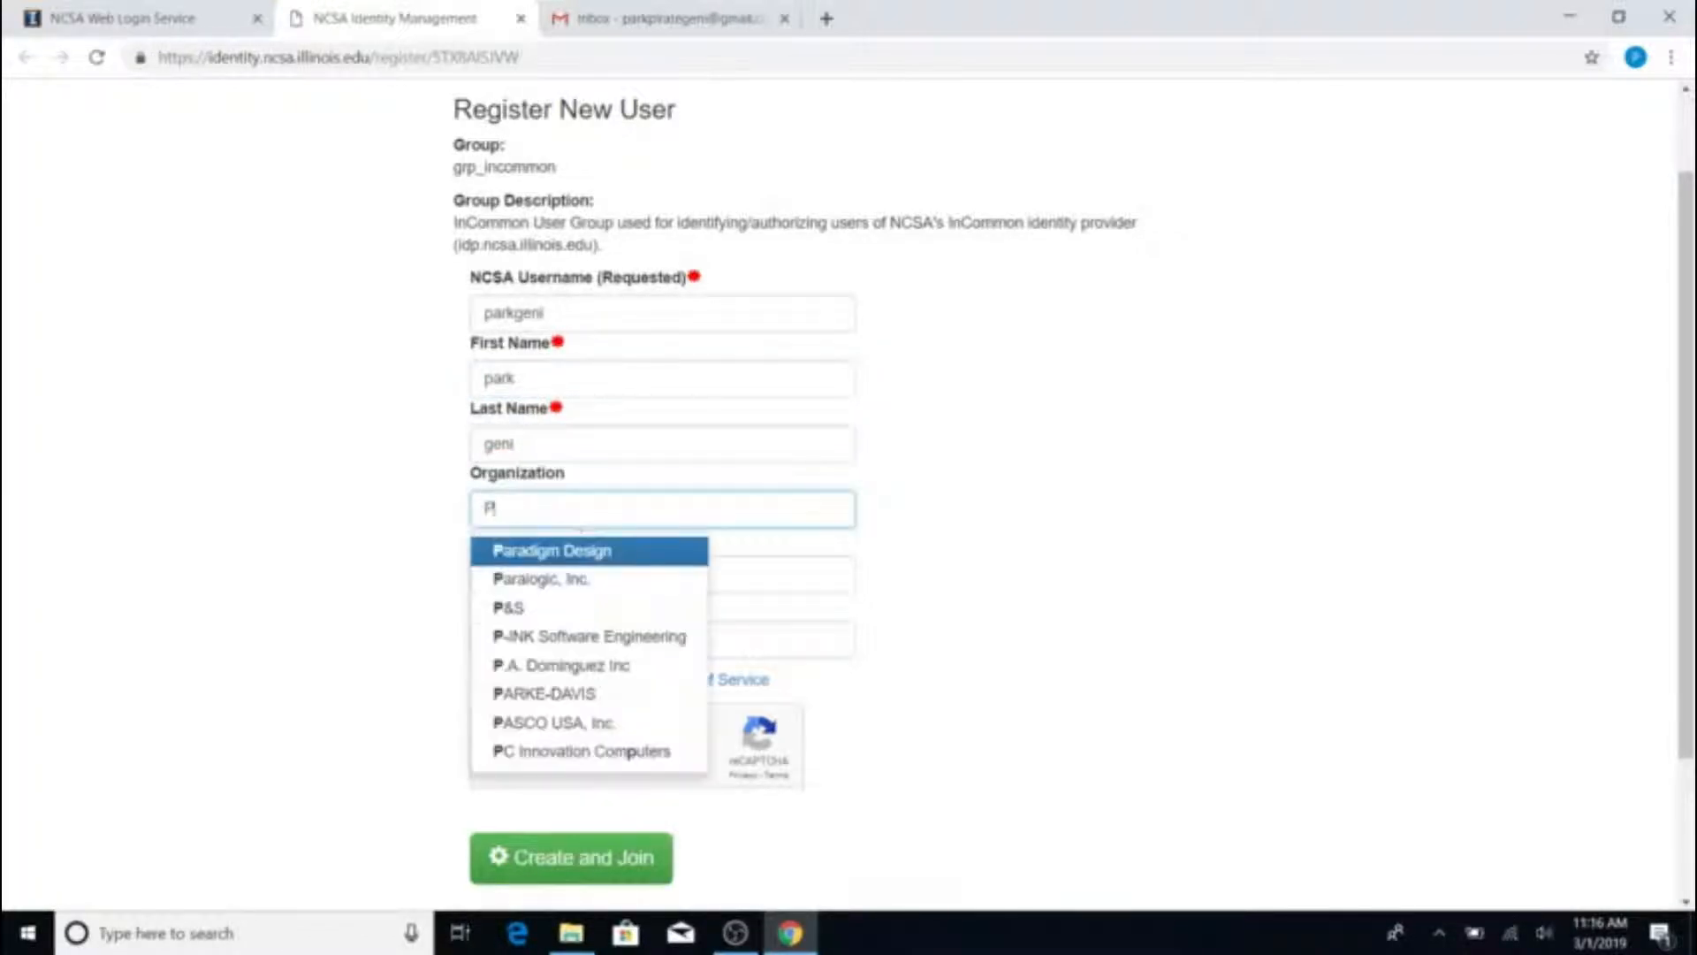
{"action": "type", "text": "ark University"}
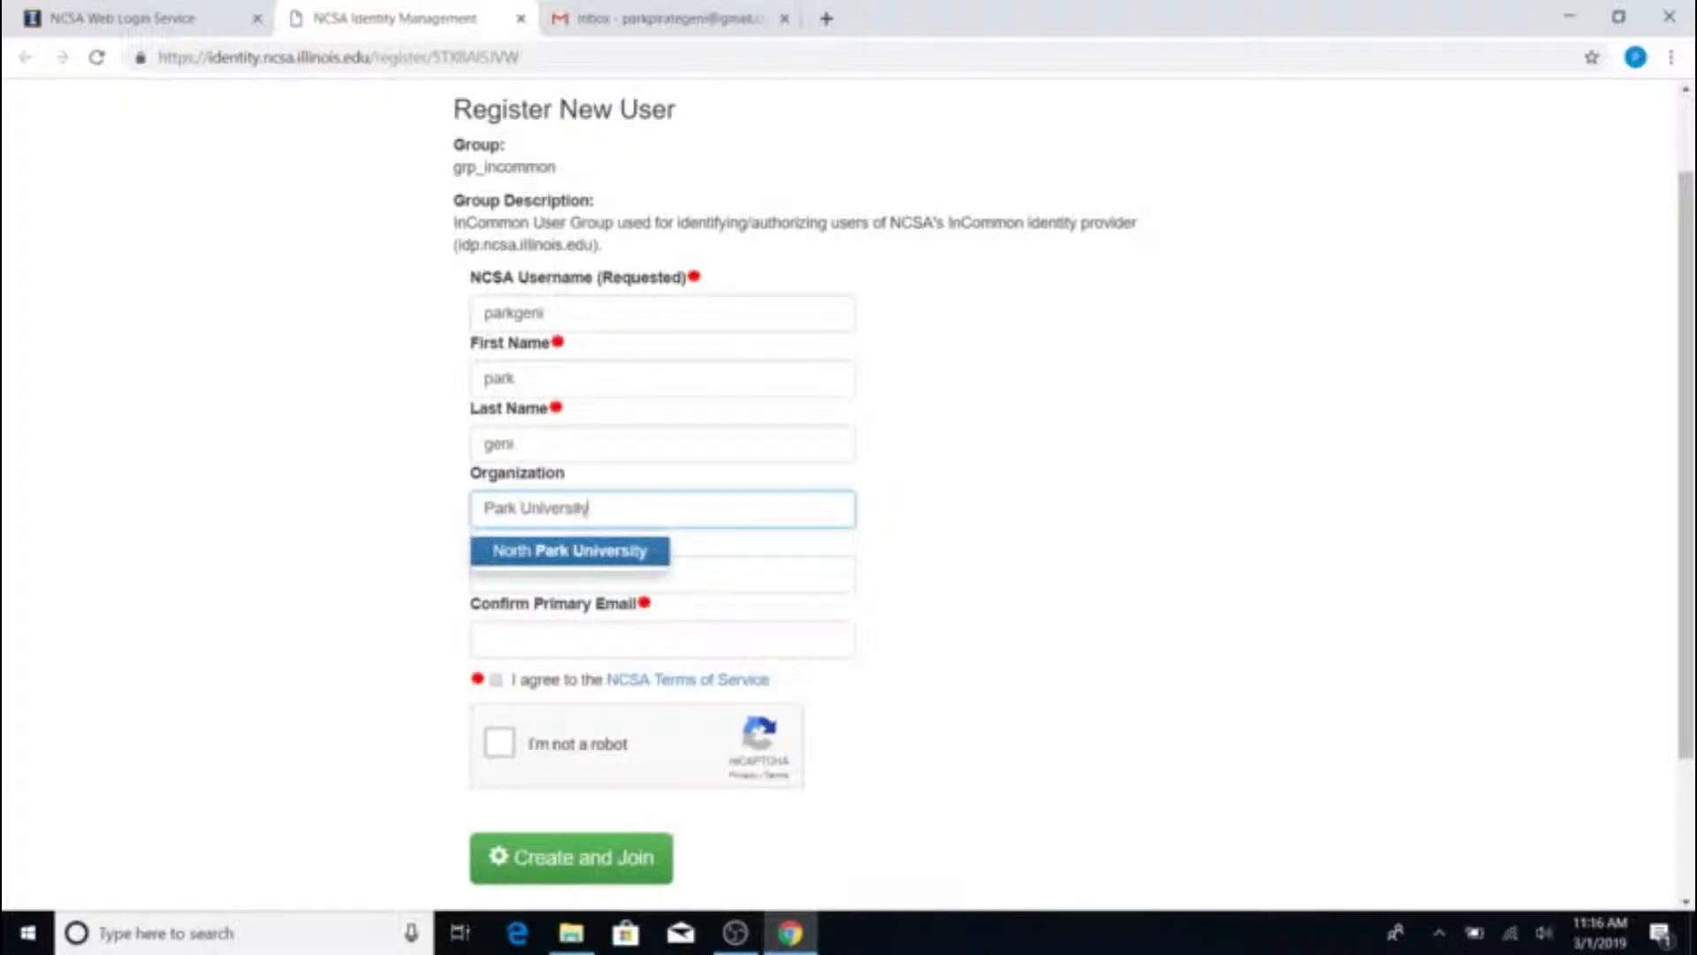
{"action": "left_click", "coordinate": [401, 501]}
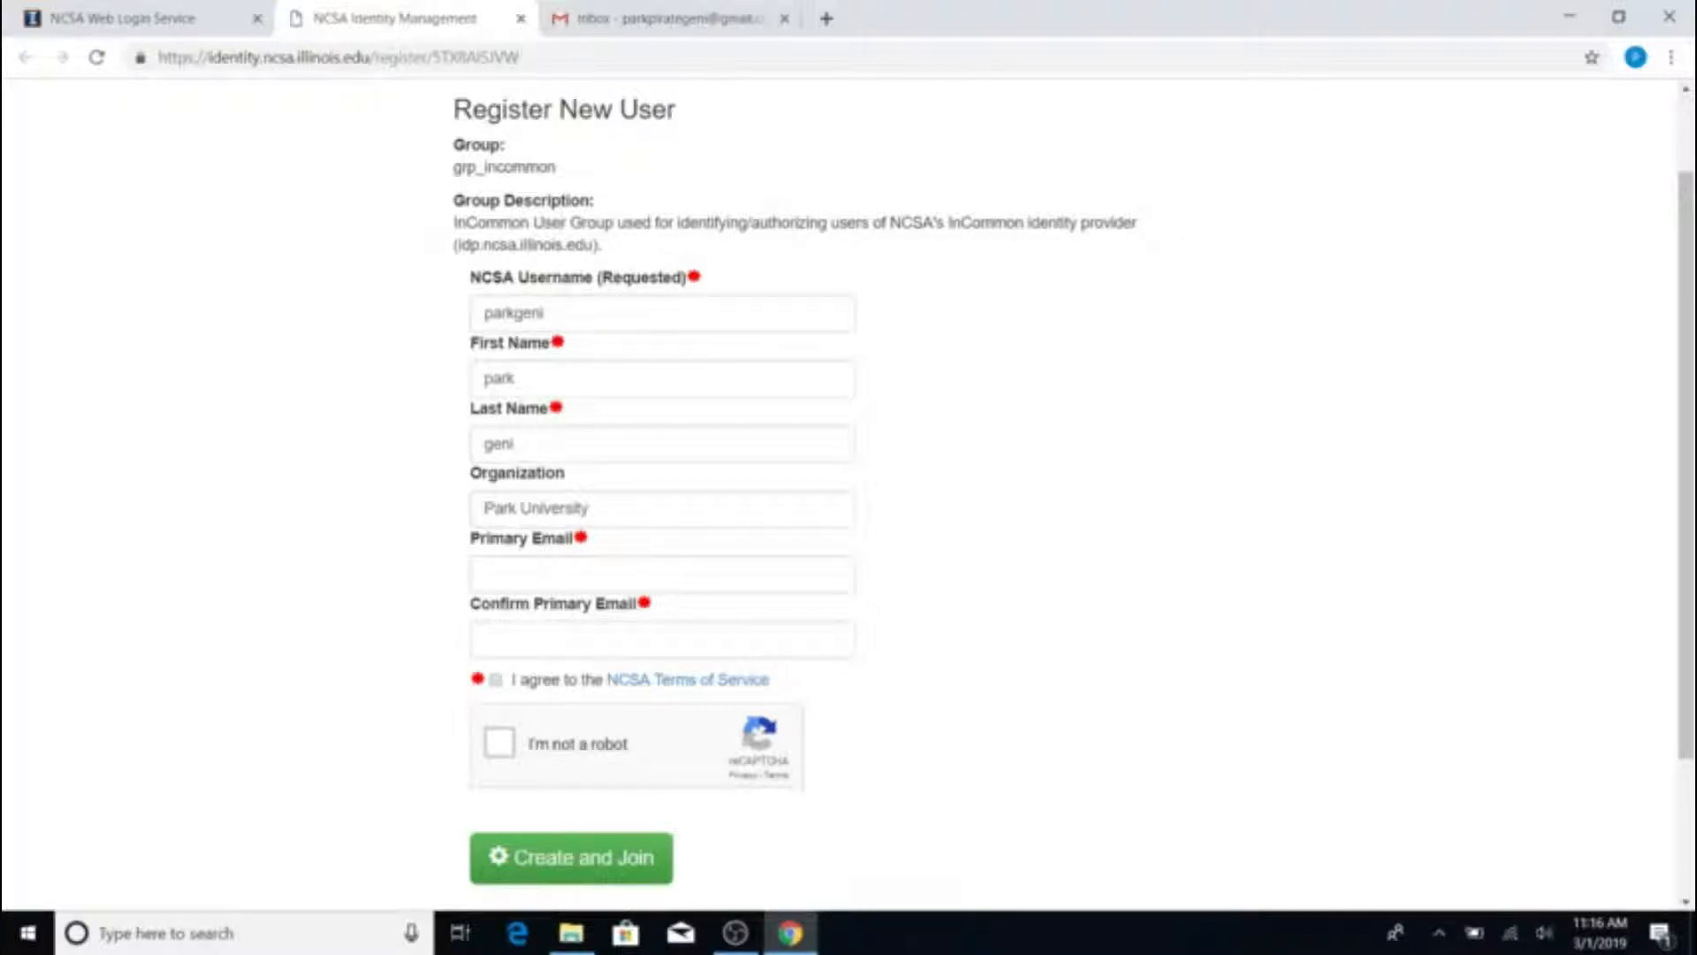
{"action": "left_click", "coordinate": [662, 575]}
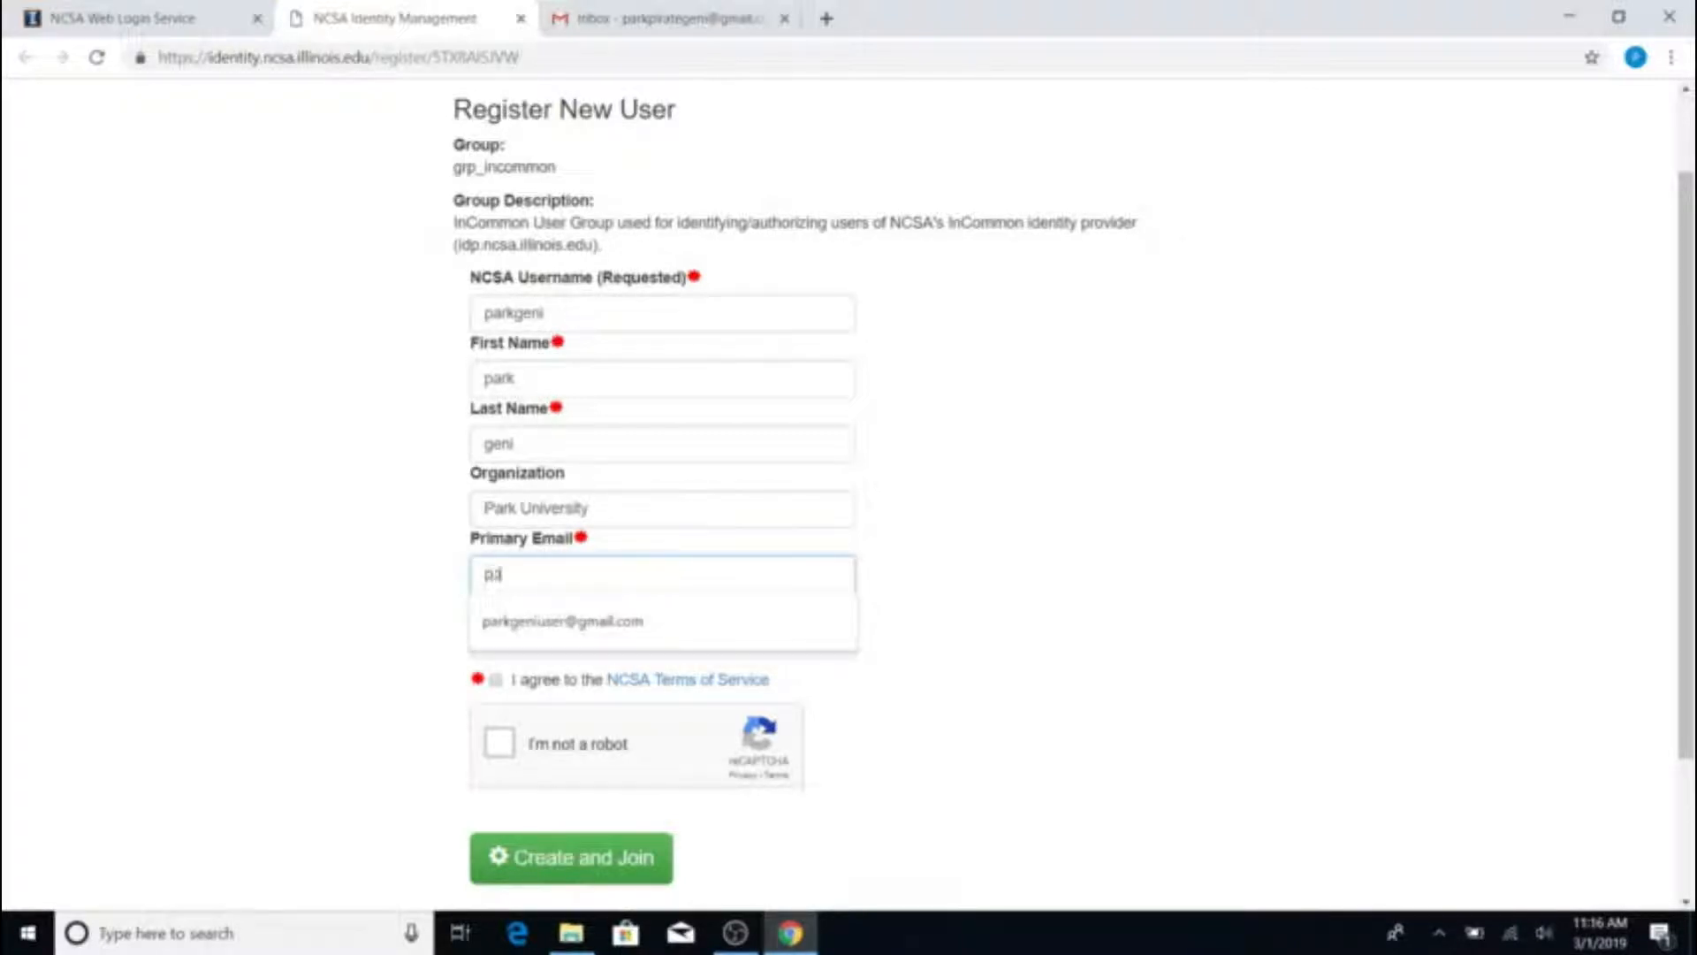
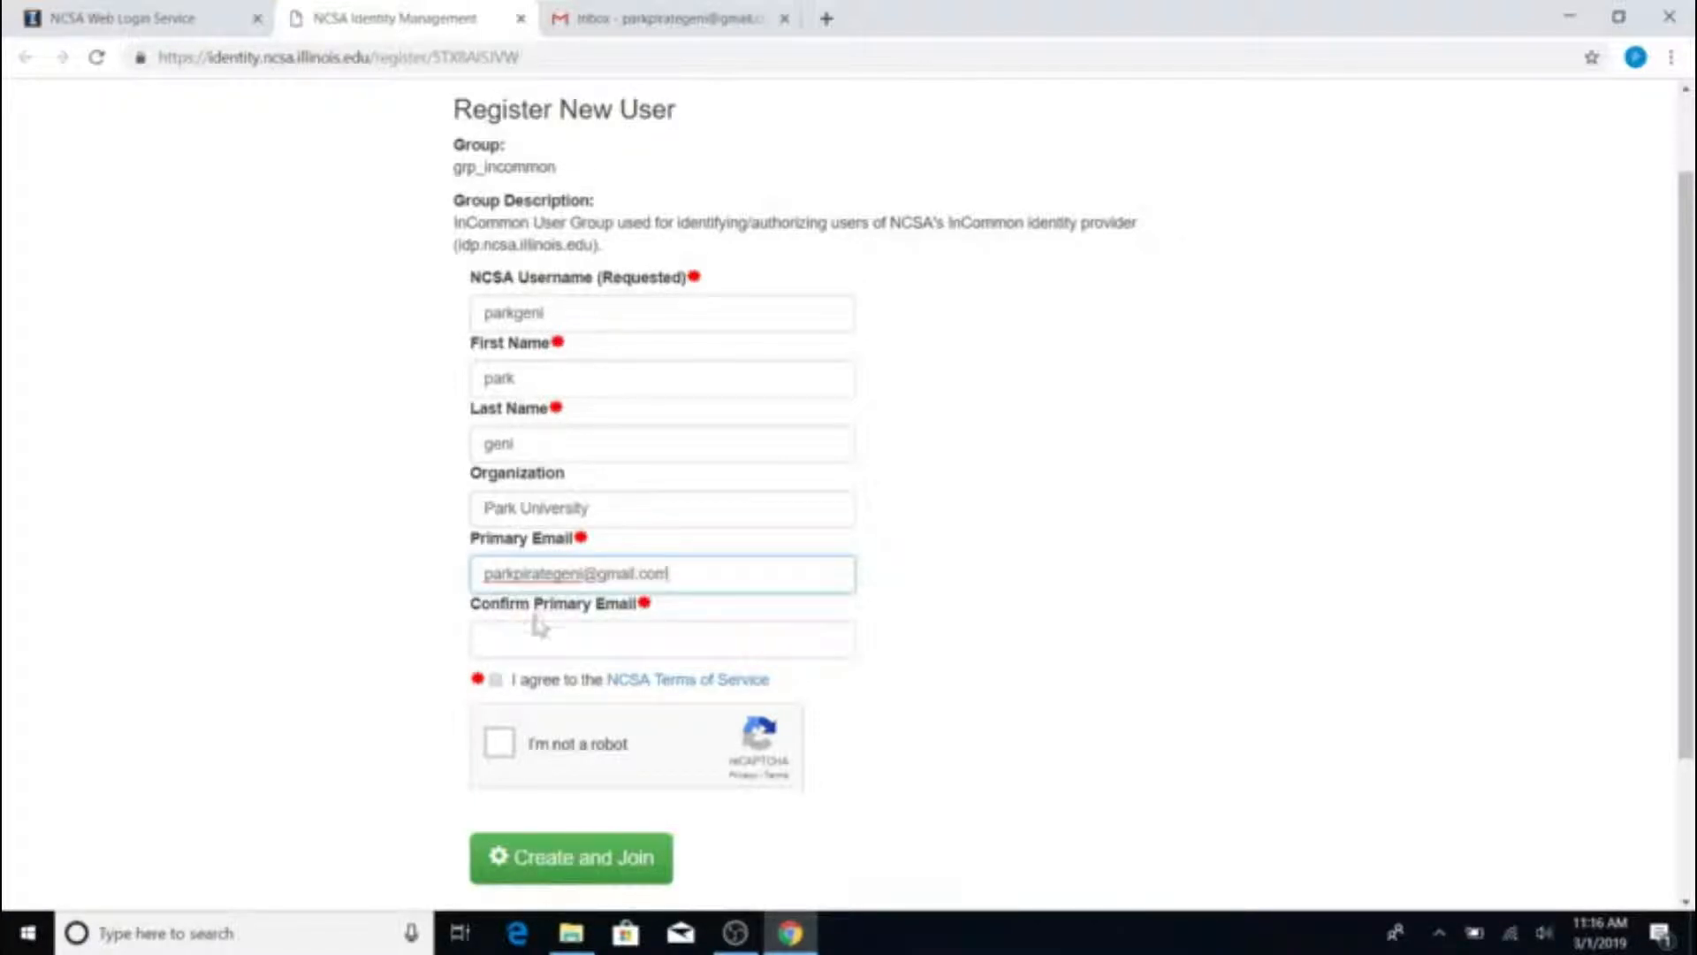
{"action": "key", "text": "Tab"}
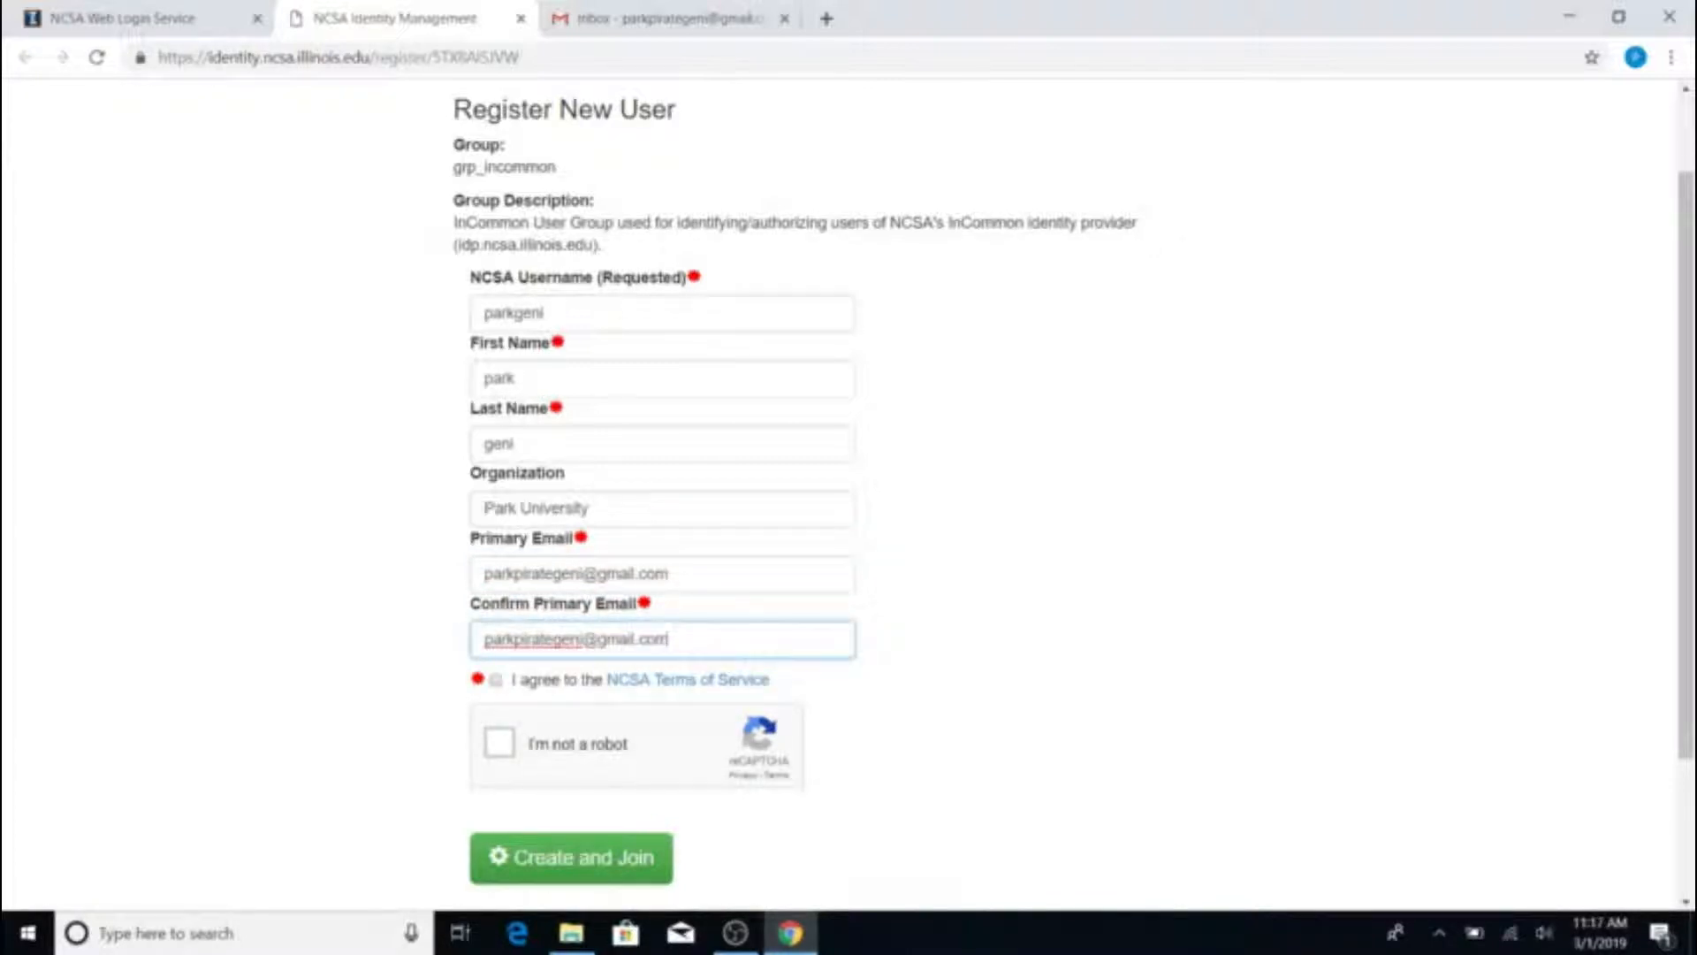
{"action": "left_click", "coordinate": [495, 678]}
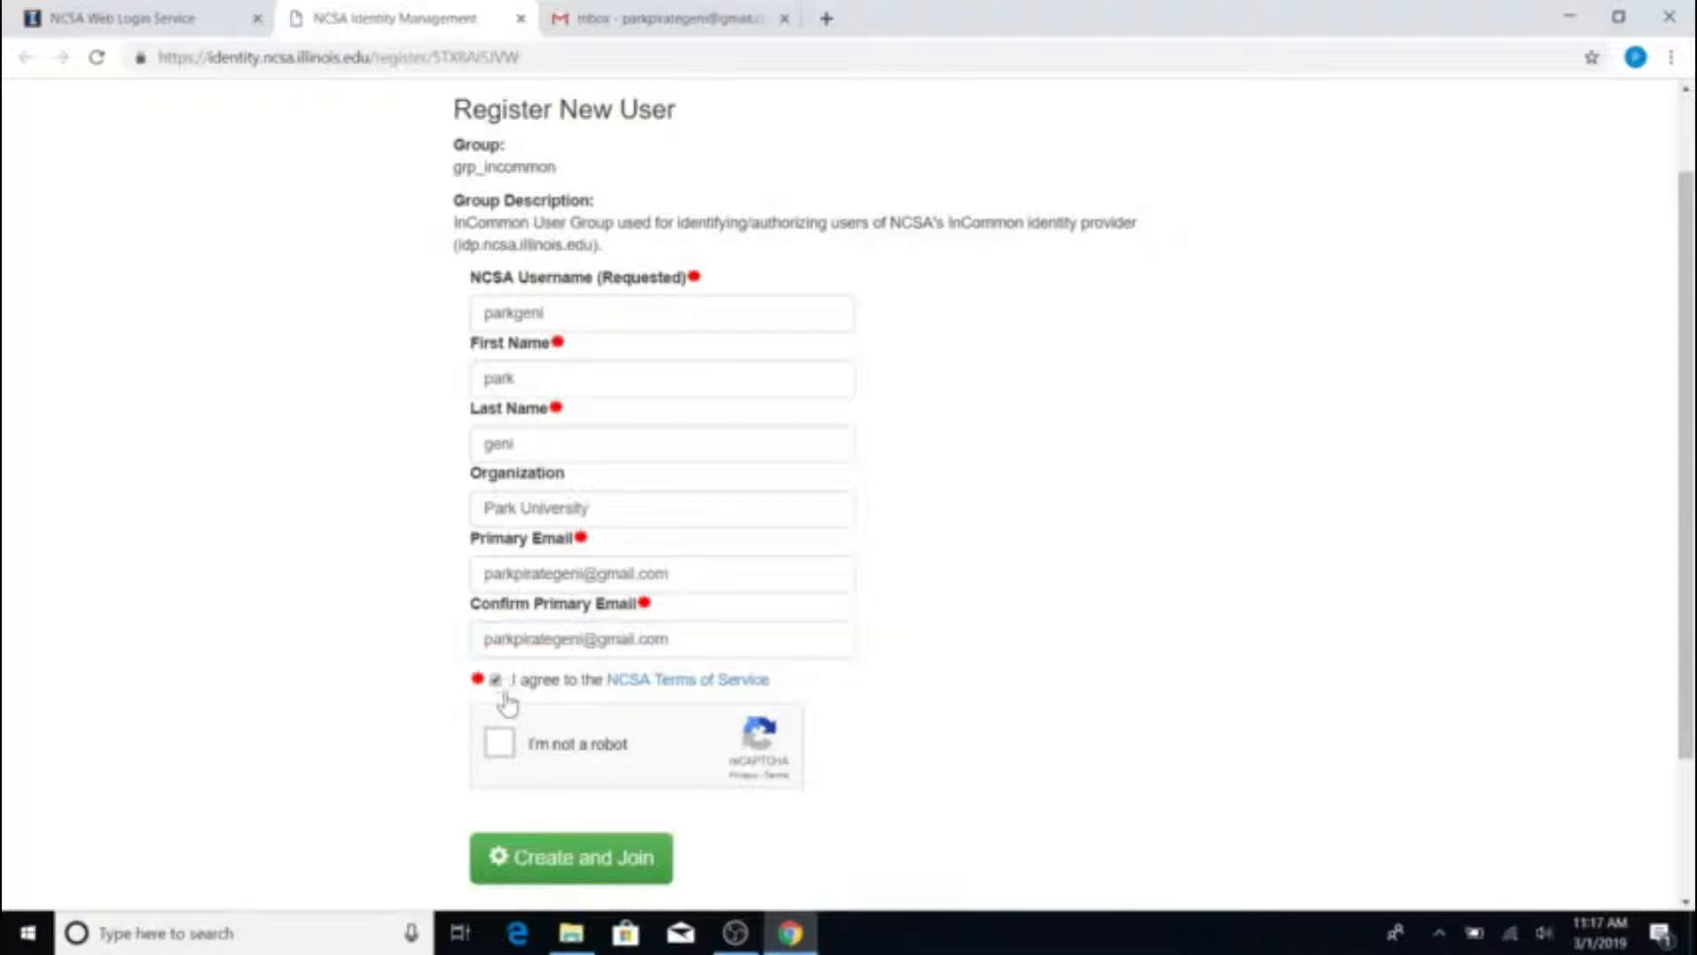
Pass the reCAPTCHA fire-hydrant and crosswalk challenges, then submit the registration with Create and Join
{"action": "left_click", "coordinate": [502, 745]}
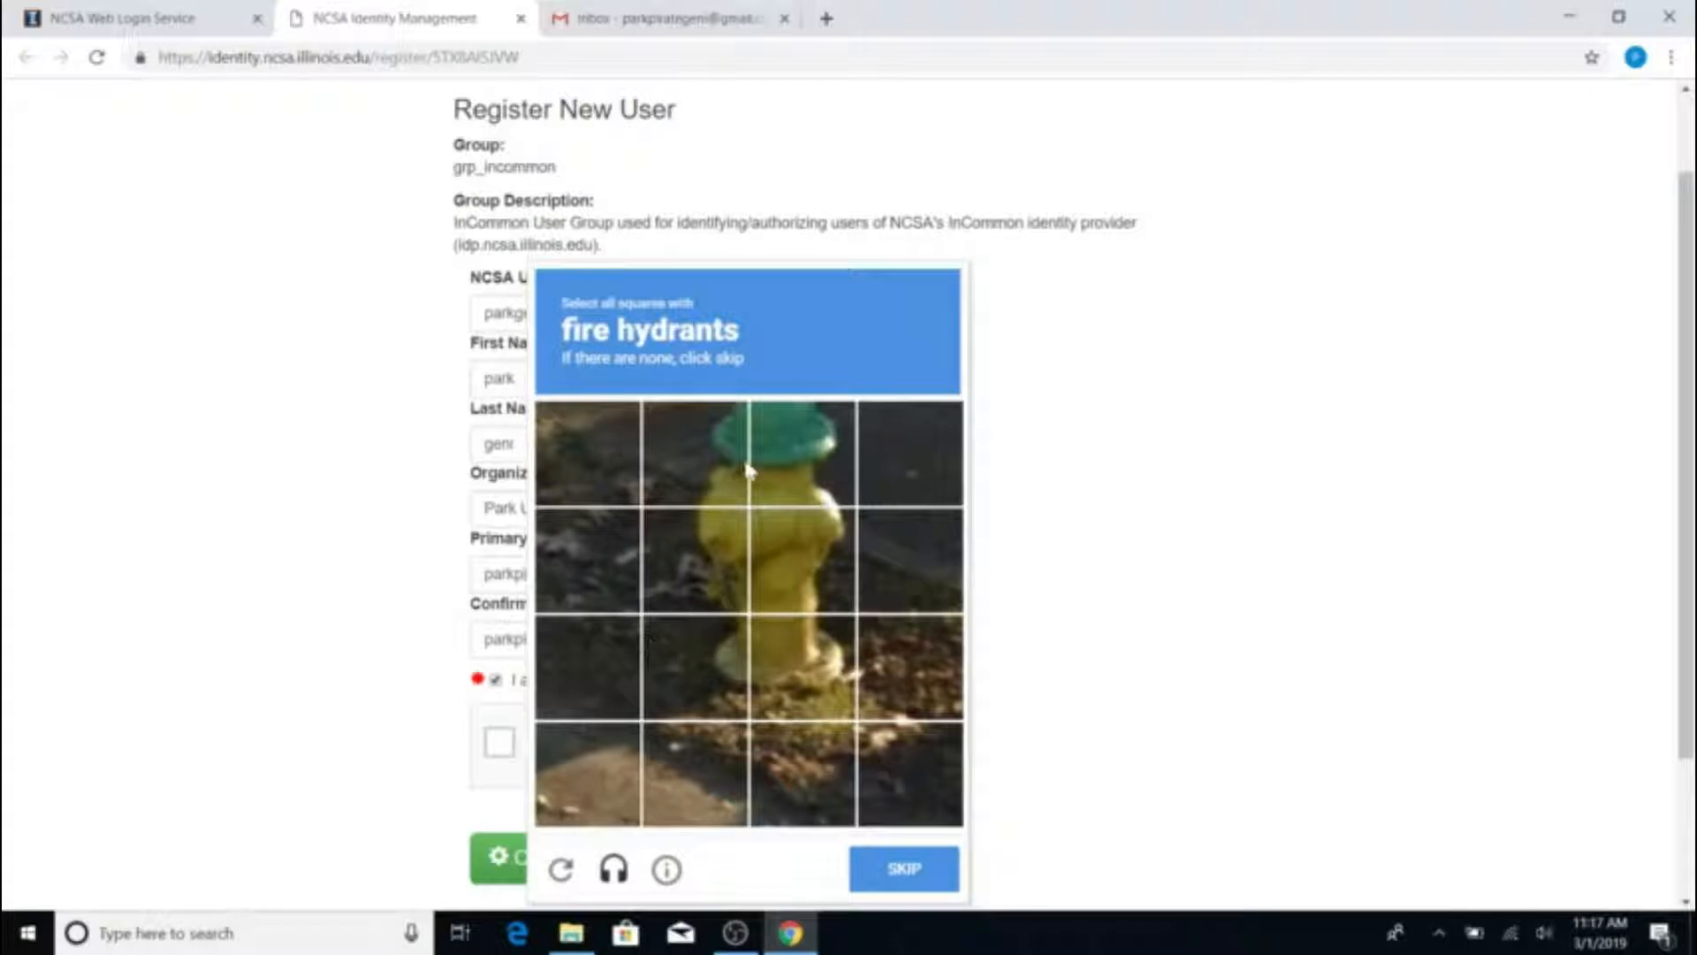
{"action": "left_click", "coordinate": [723, 445]}
{"action": "left_click", "coordinate": [766, 454]}
{"action": "left_click", "coordinate": [771, 553]}
{"action": "left_click", "coordinate": [734, 541]}
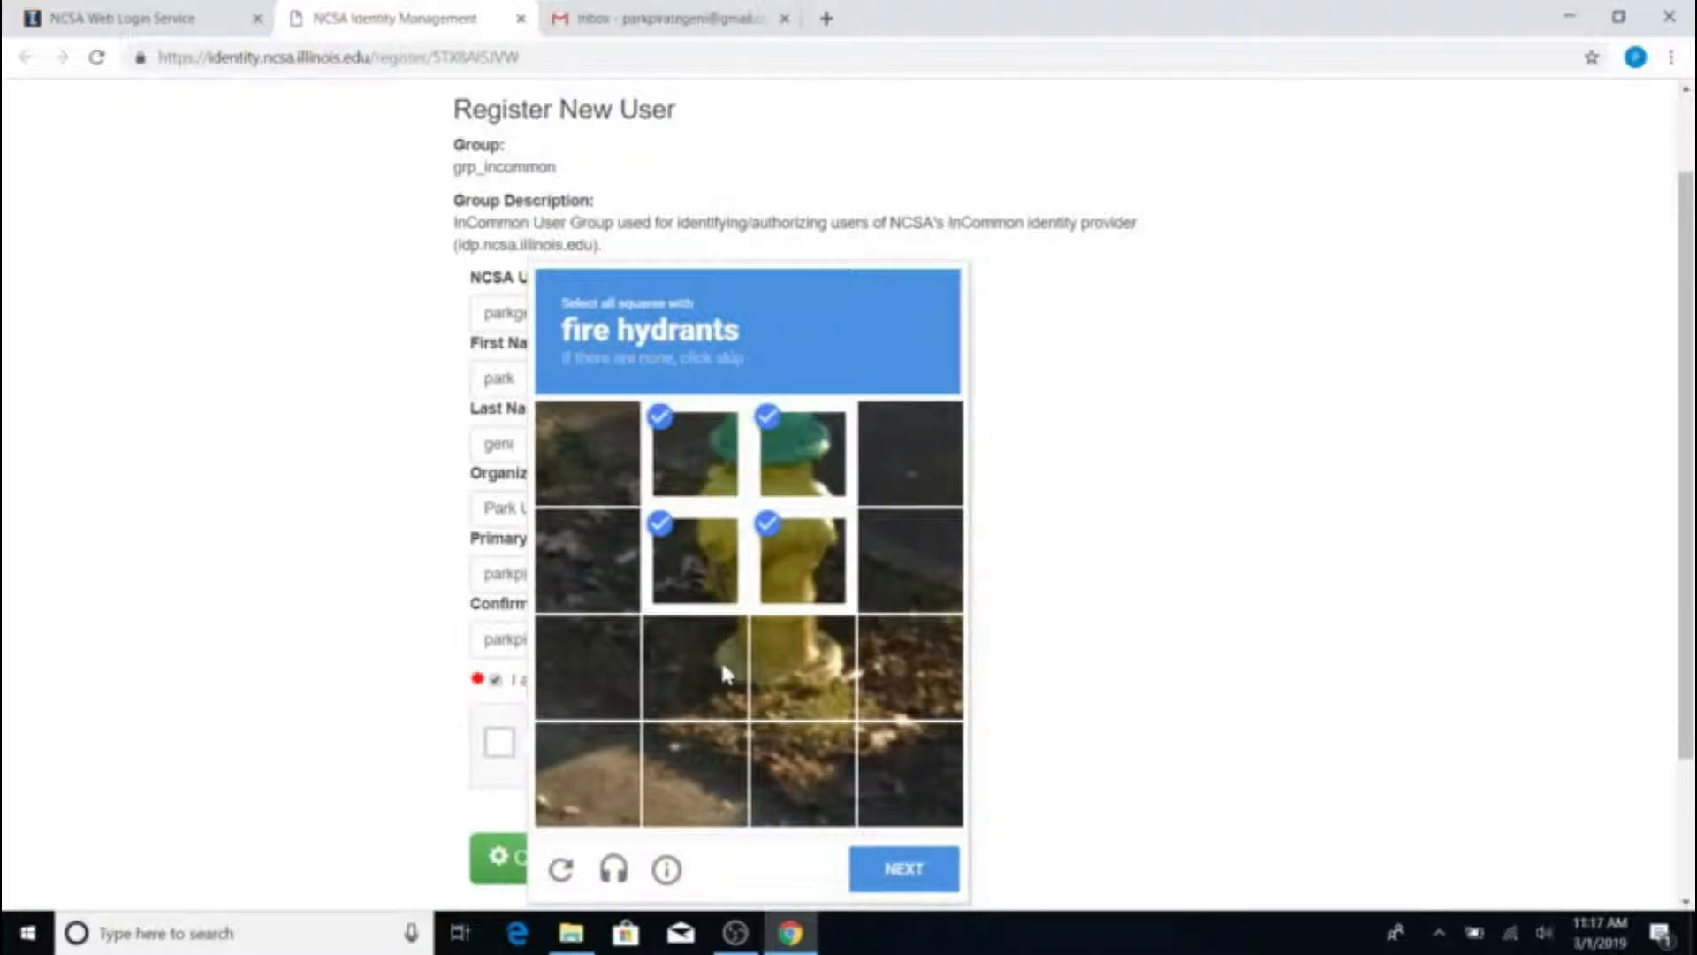
{"action": "left_click", "coordinate": [720, 660]}
{"action": "left_click", "coordinate": [776, 664]}
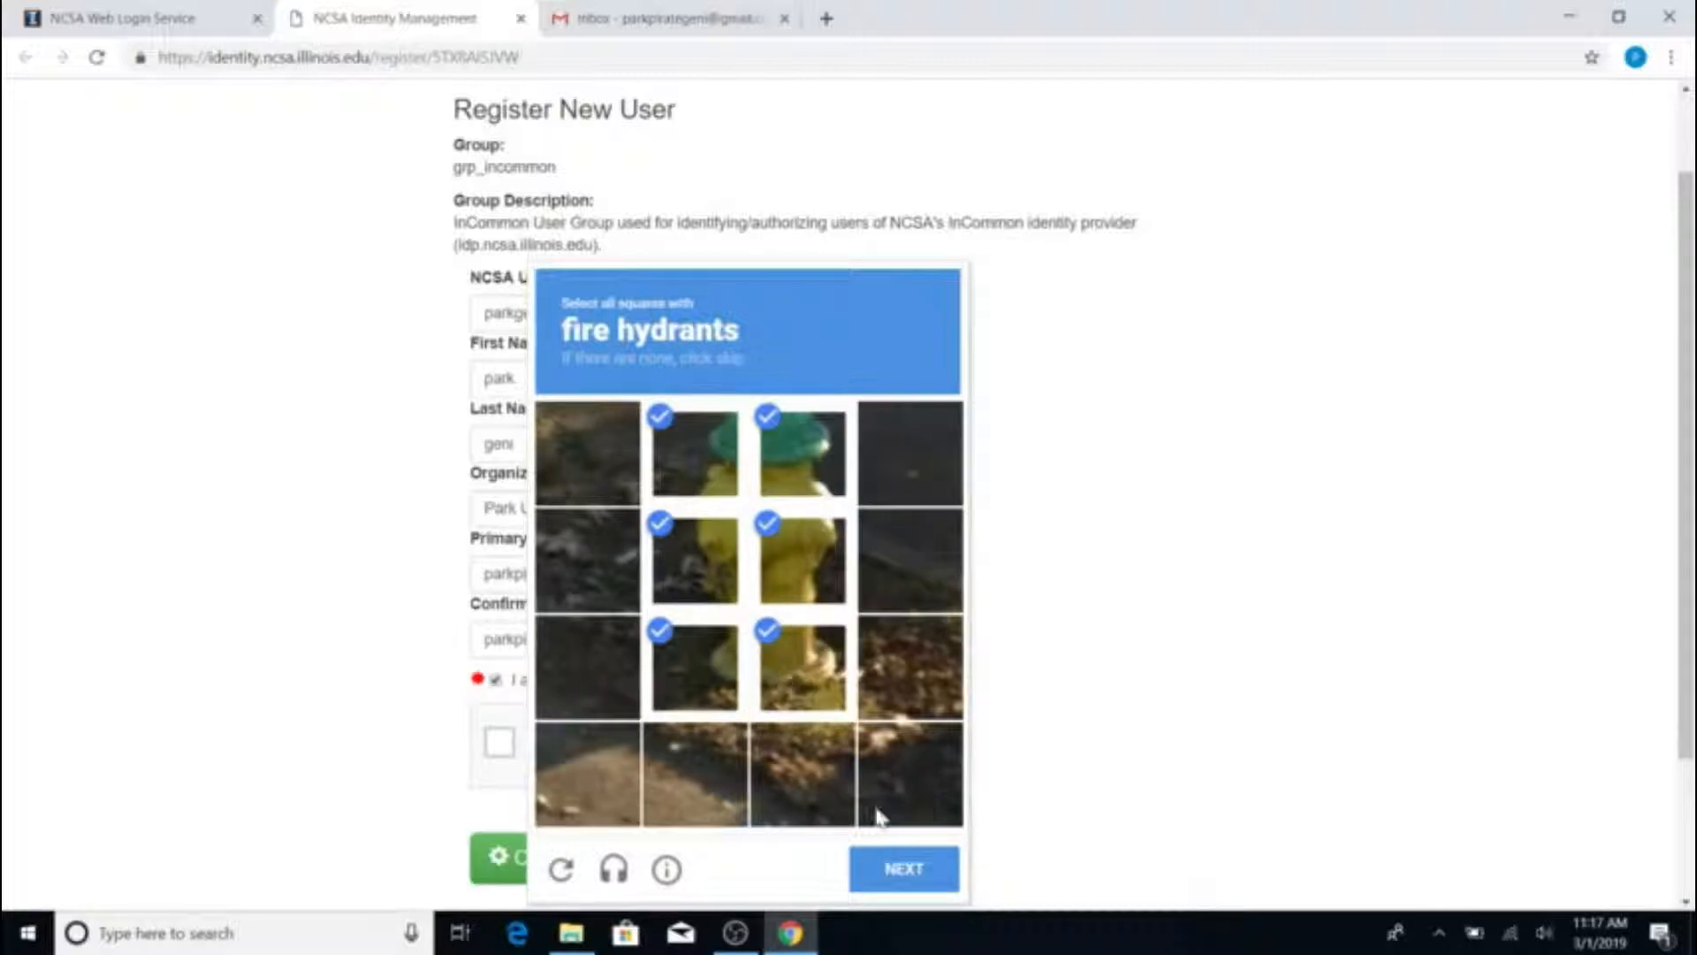
{"action": "left_click", "coordinate": [930, 879]}
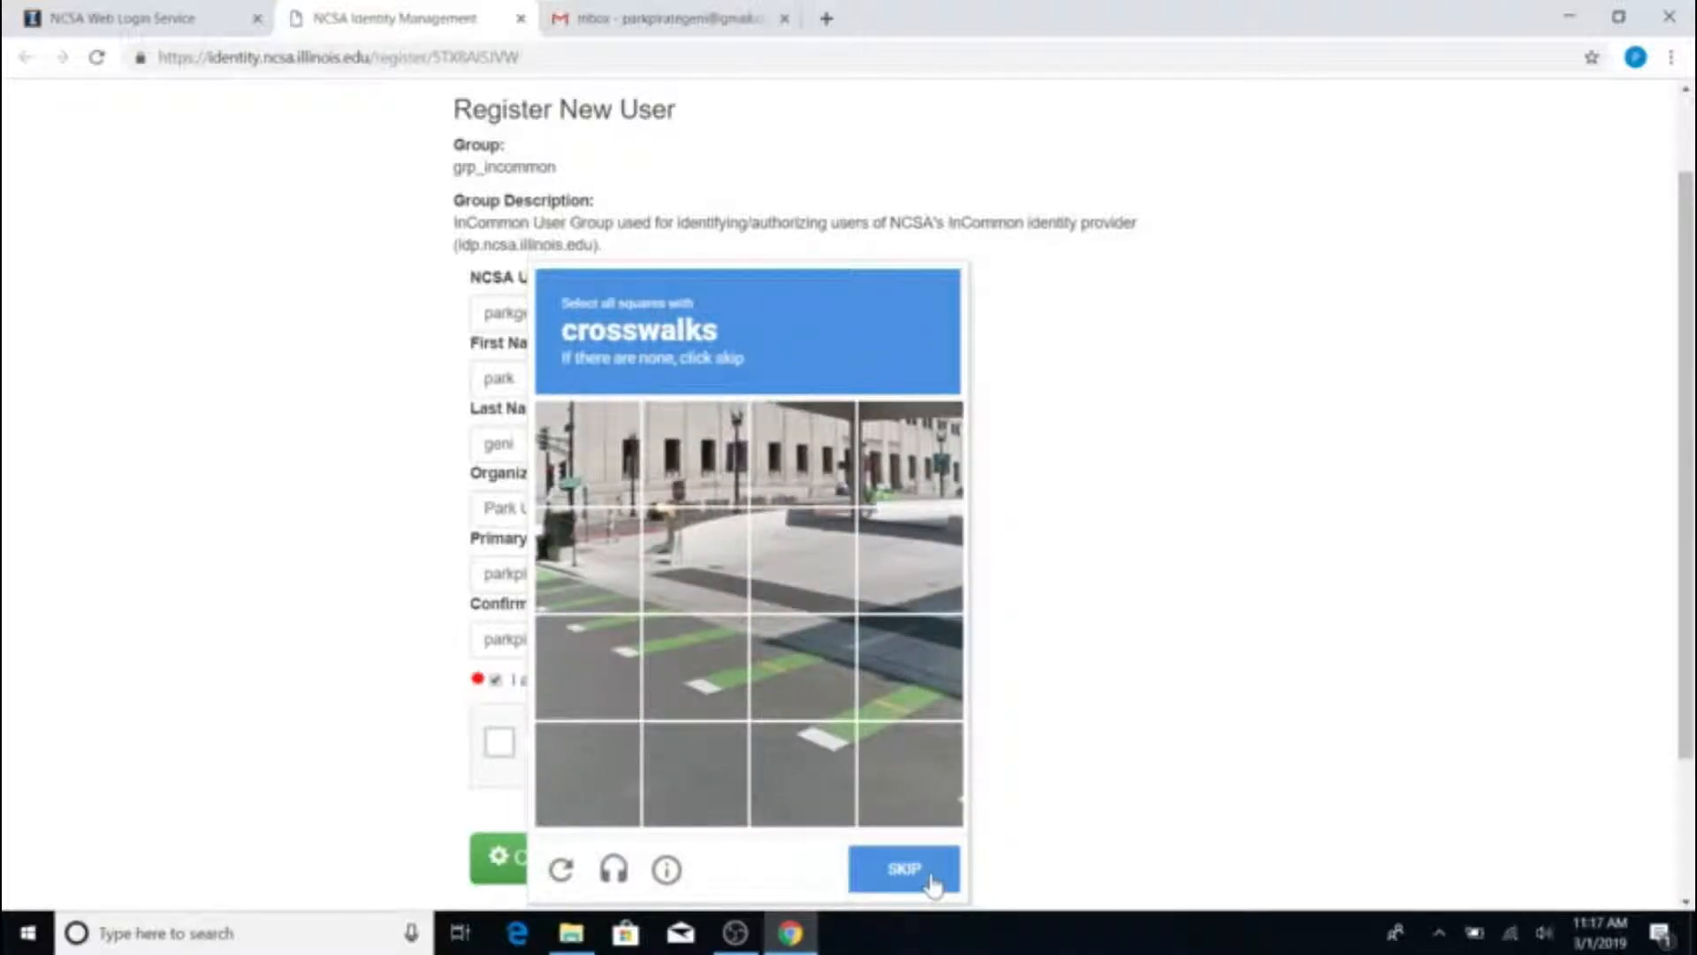
{"action": "left_click", "coordinate": [589, 585]}
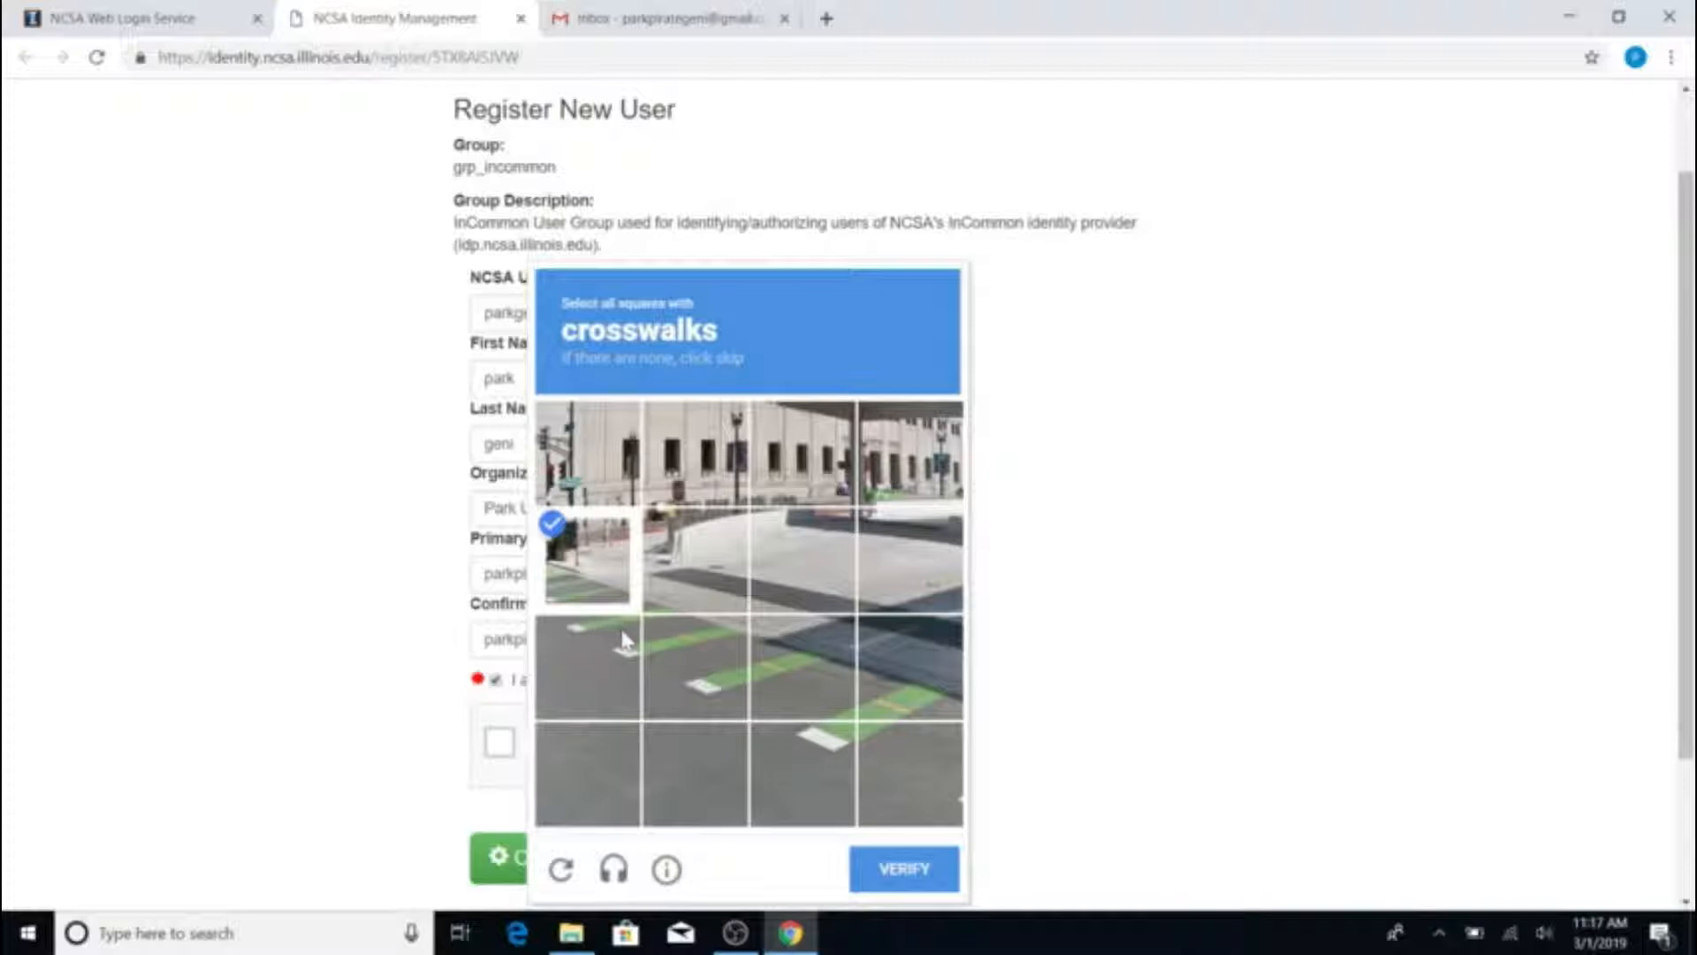
{"action": "left_click", "coordinate": [921, 893]}
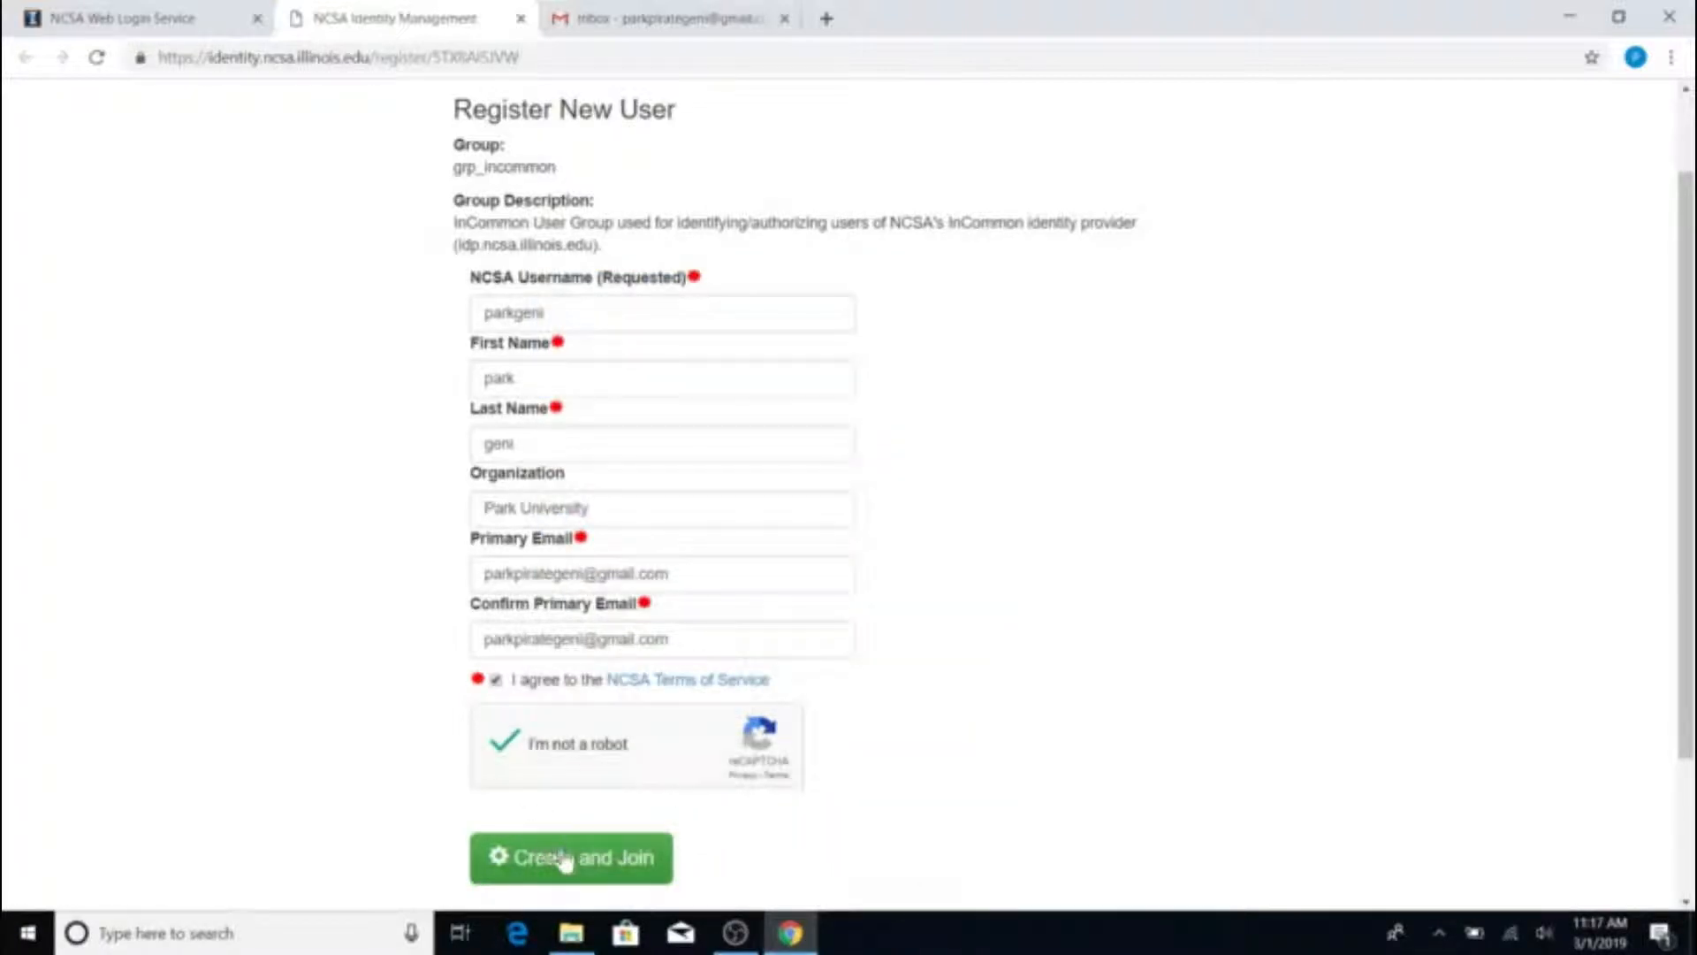
{"action": "left_click", "coordinate": [568, 862]}
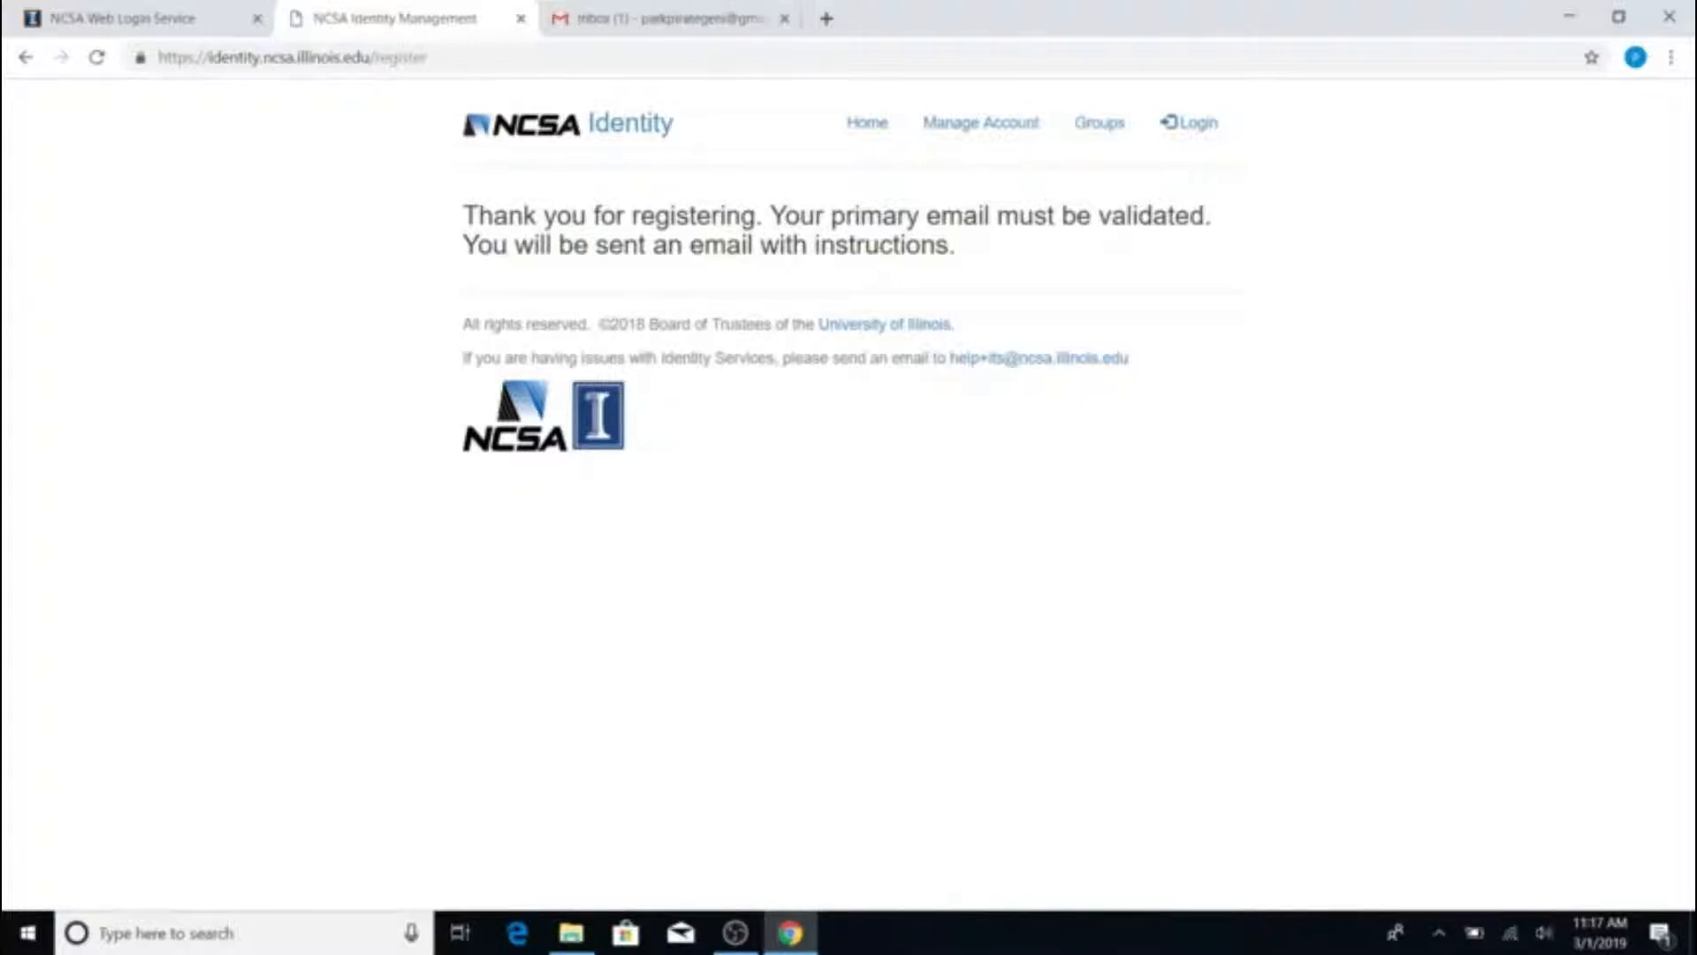
Open the 'NCSA Identity Access Management - New User' message in the Gmail inbox
{"action": "left_click", "coordinate": [590, 8]}
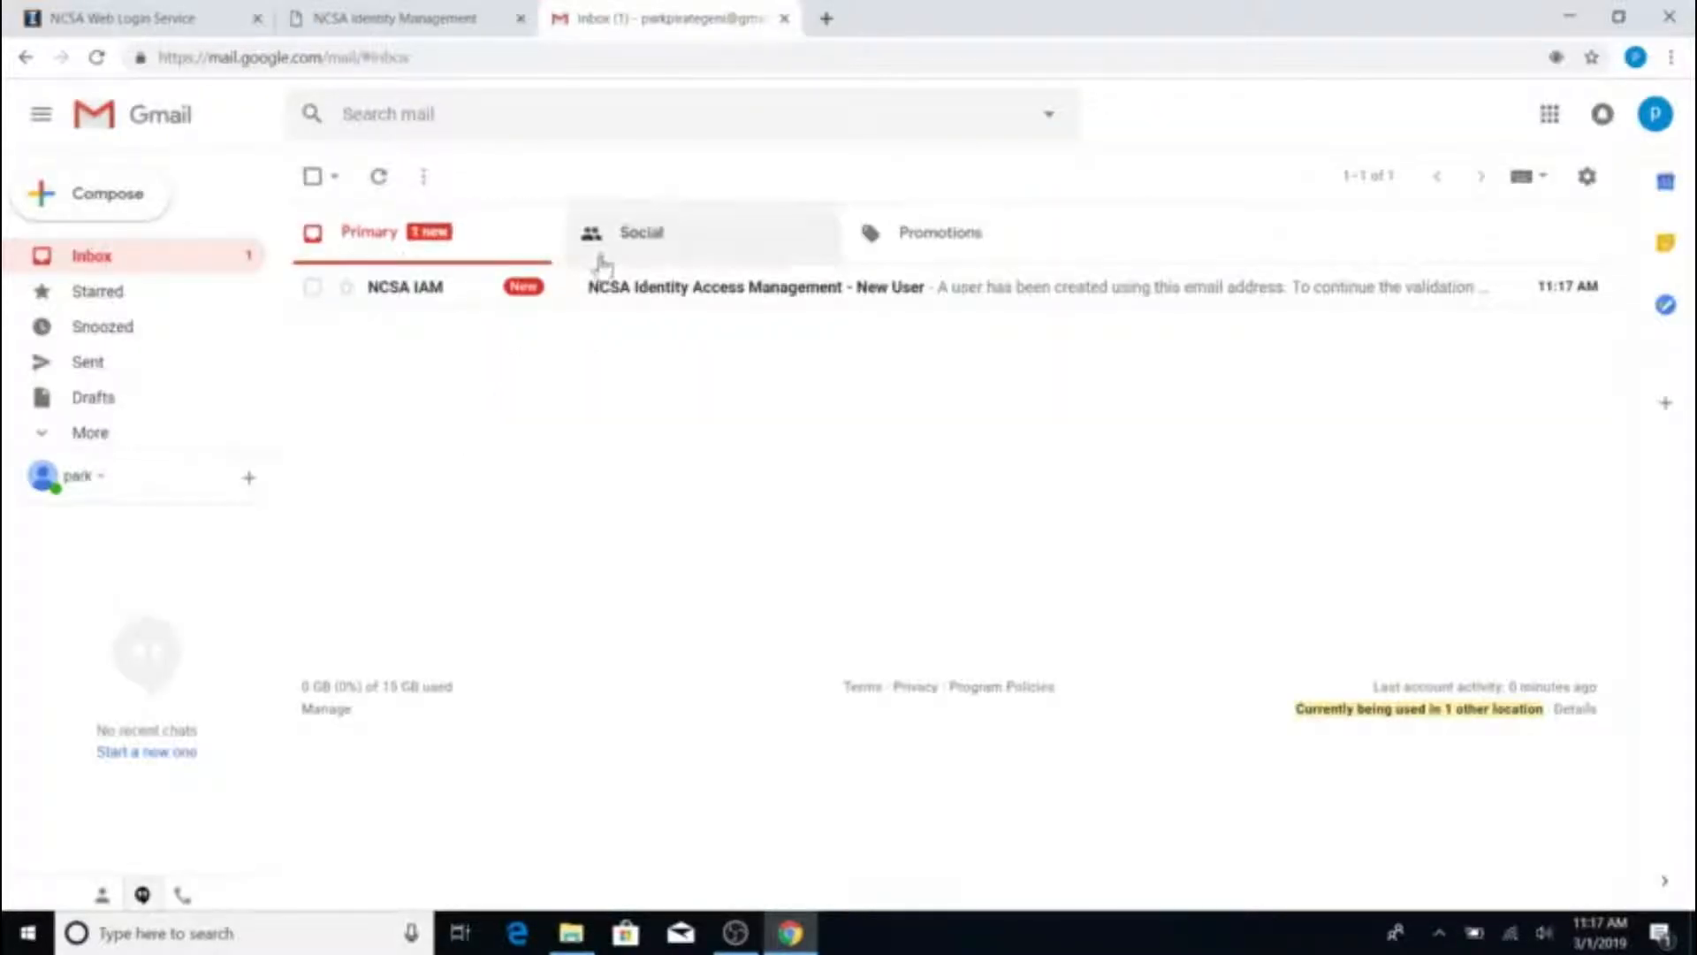
{"action": "left_click", "coordinate": [579, 290]}
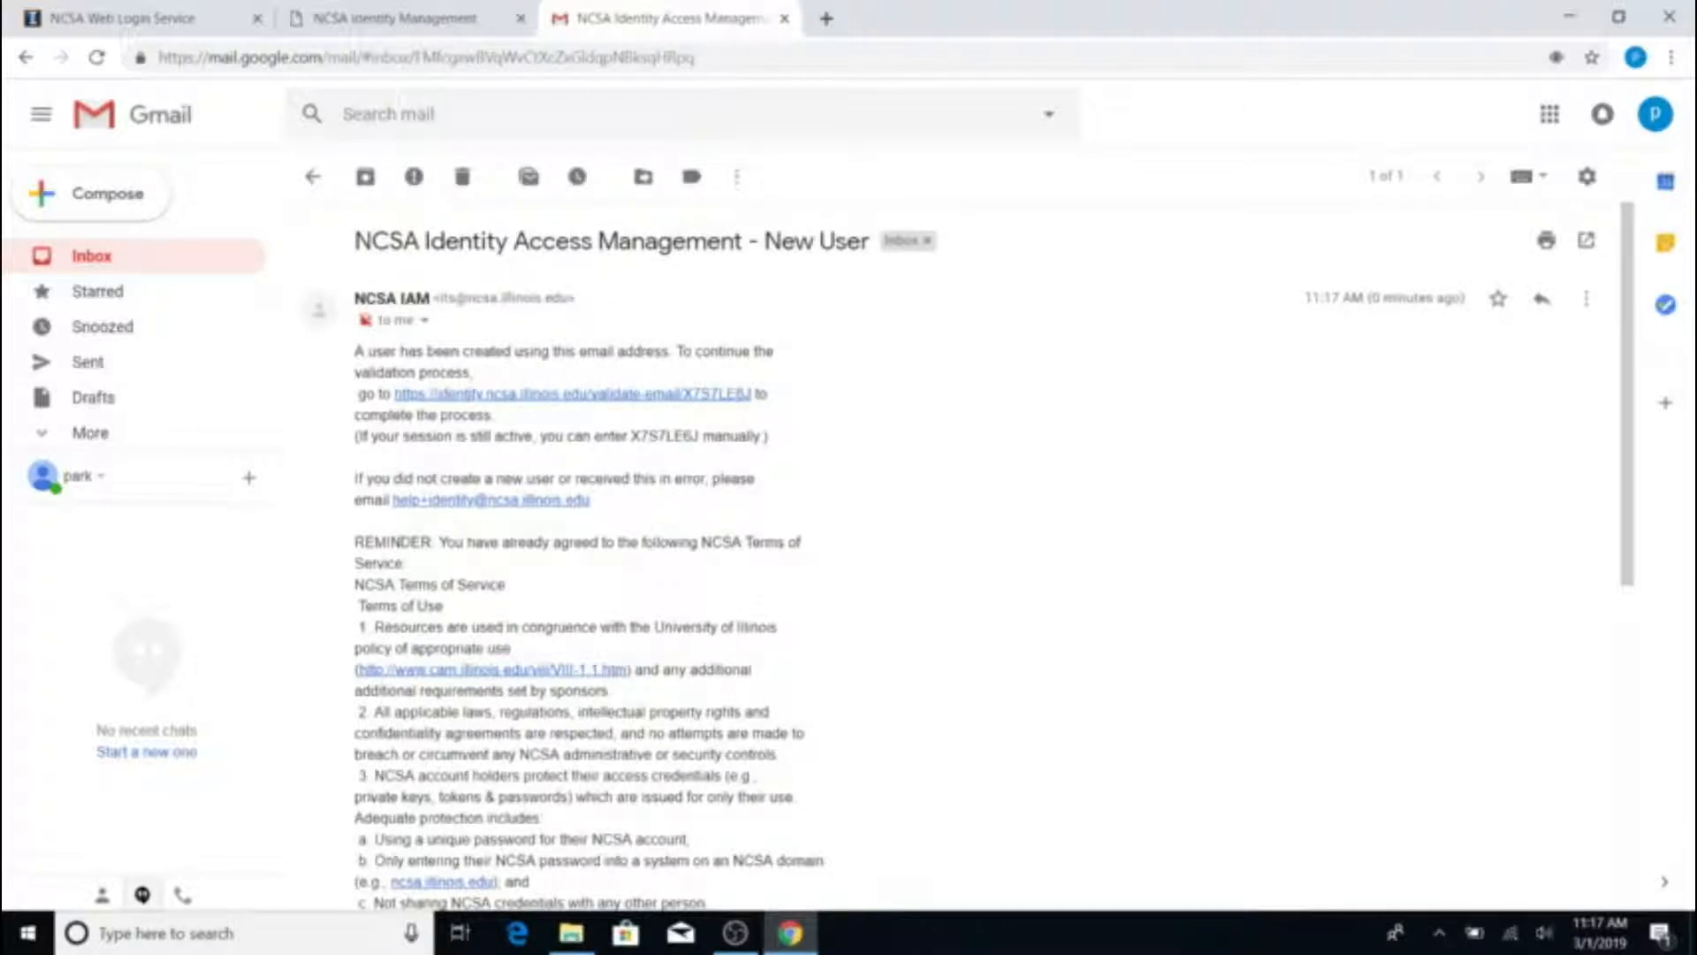
Open the validation link, autofill the primary e-mail, check the emailed code, and submit the validation
{"action": "left_click", "coordinate": [519, 409]}
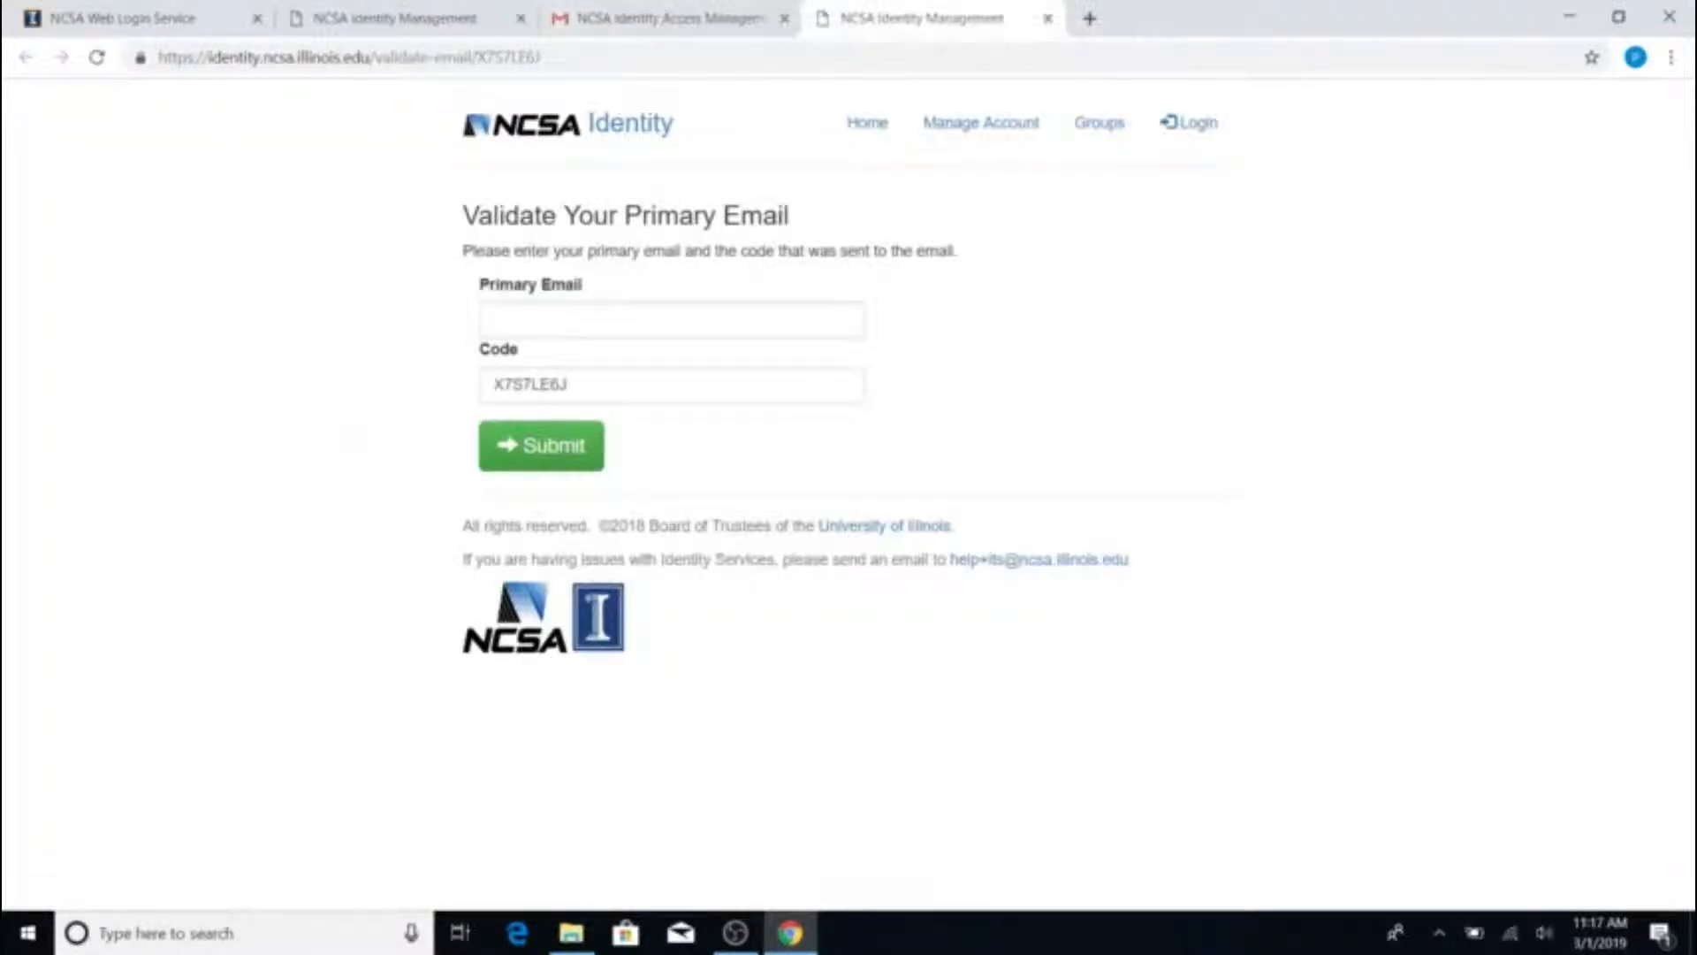
{"action": "left_click", "coordinate": [612, 320]}
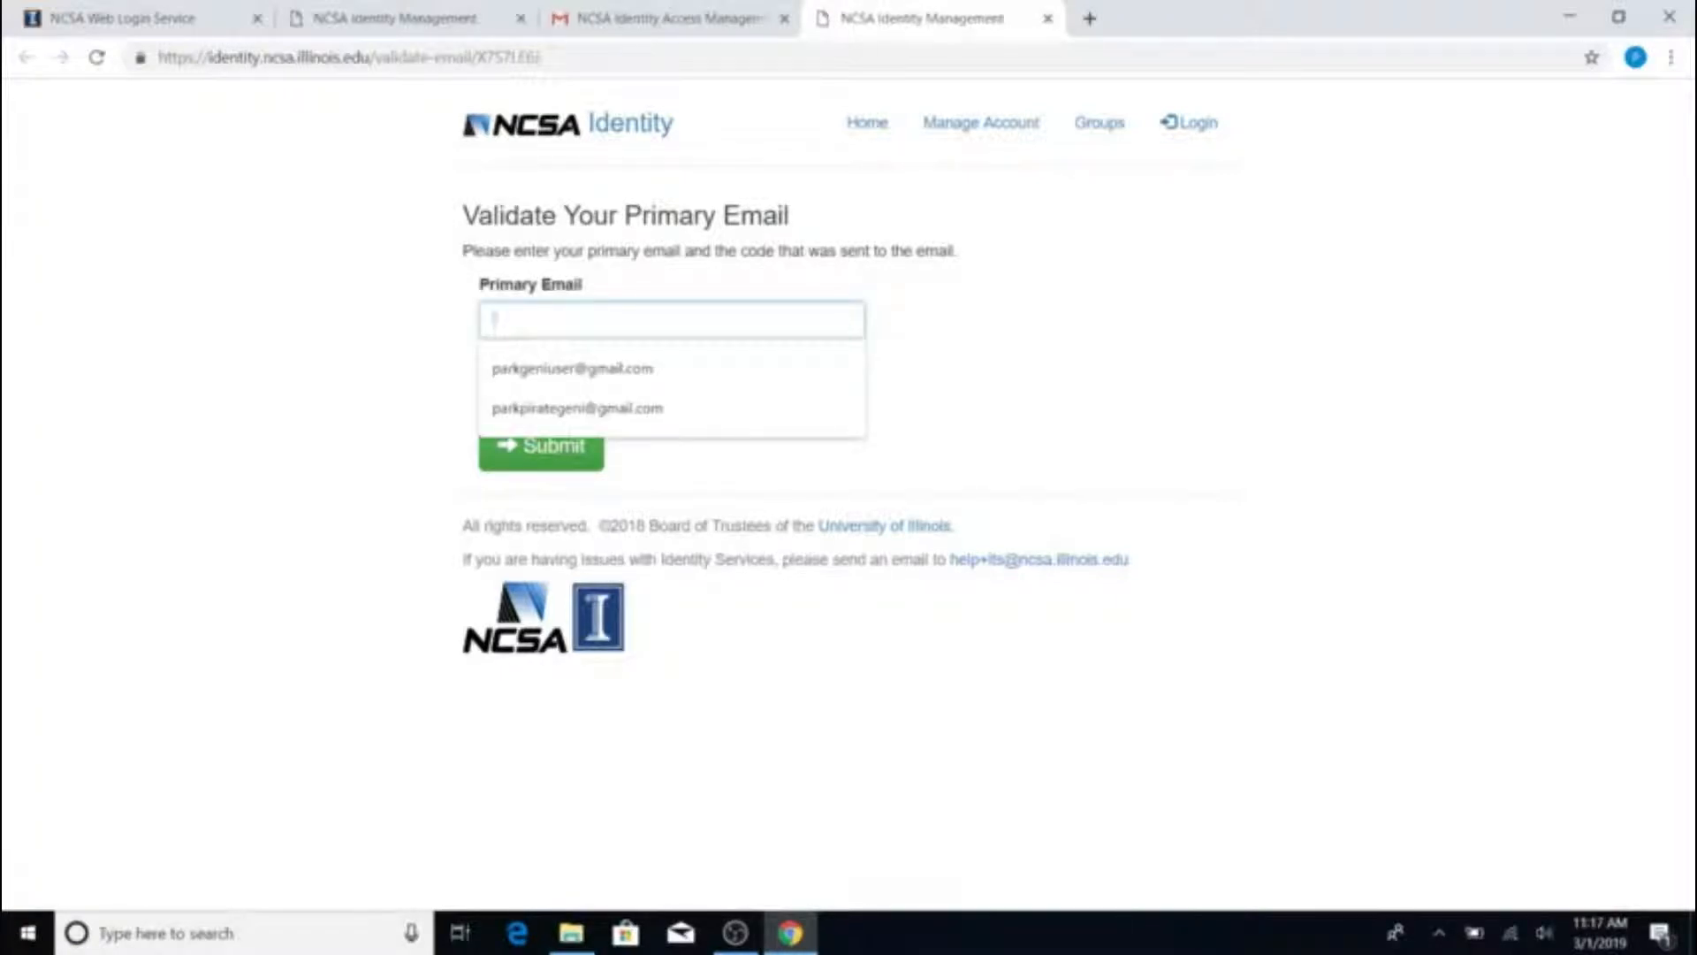
{"action": "left_click", "coordinate": [587, 409]}
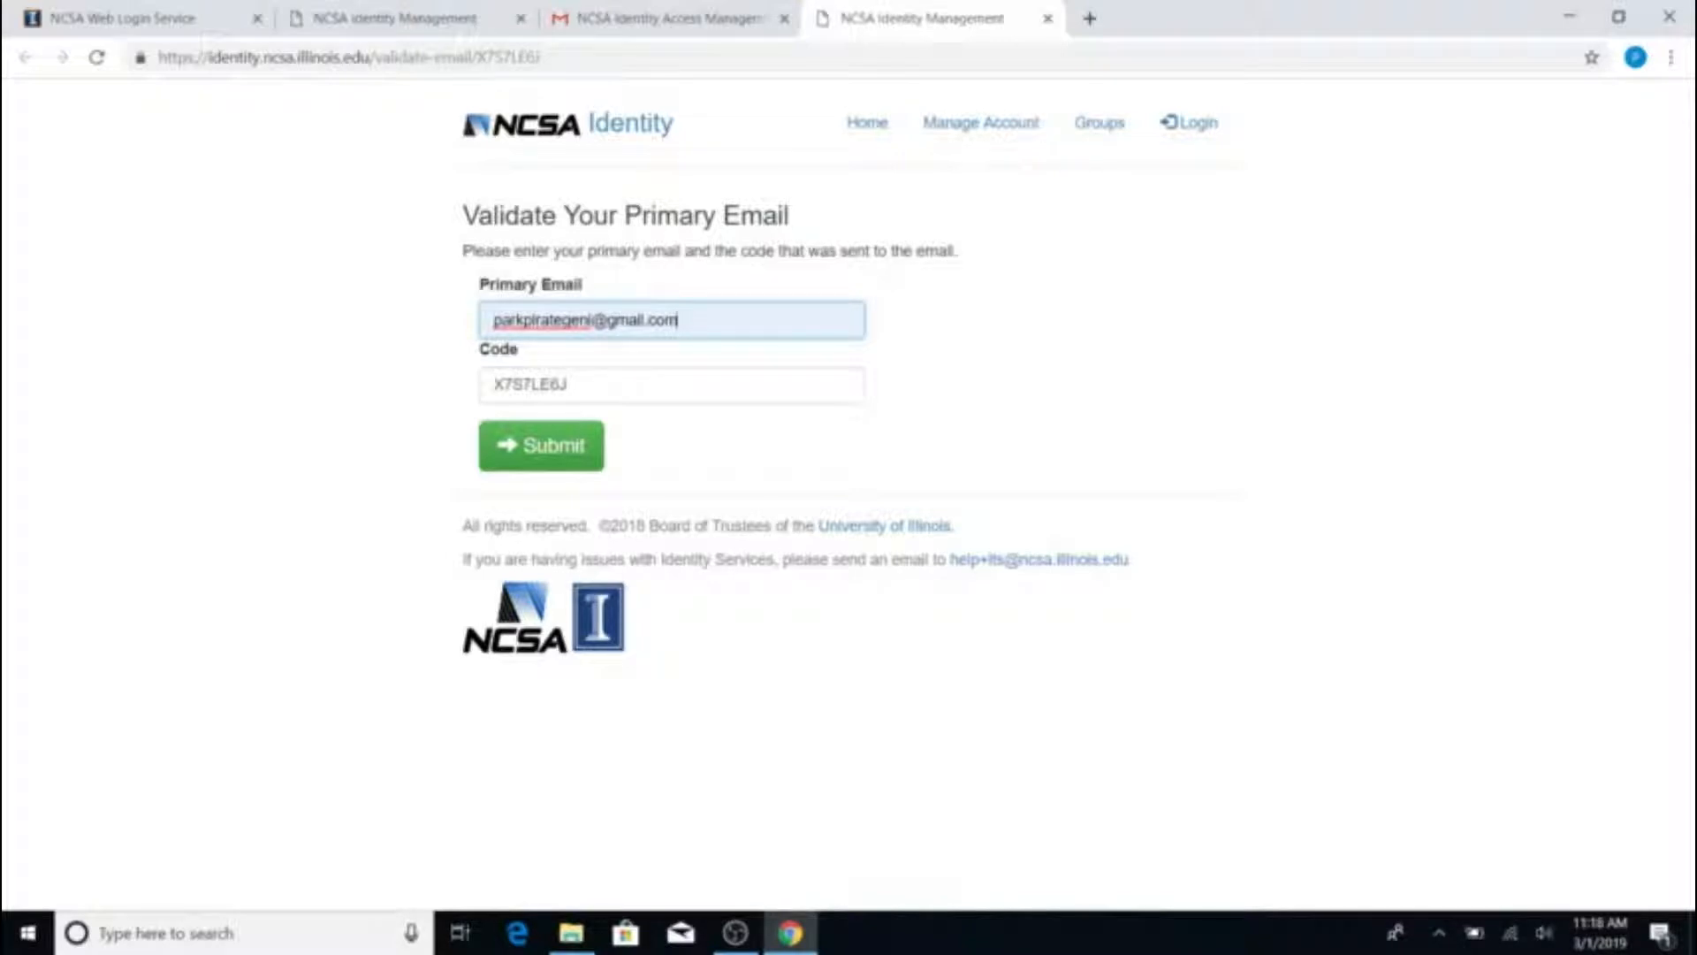
{"action": "left_click", "coordinate": [663, 18]}
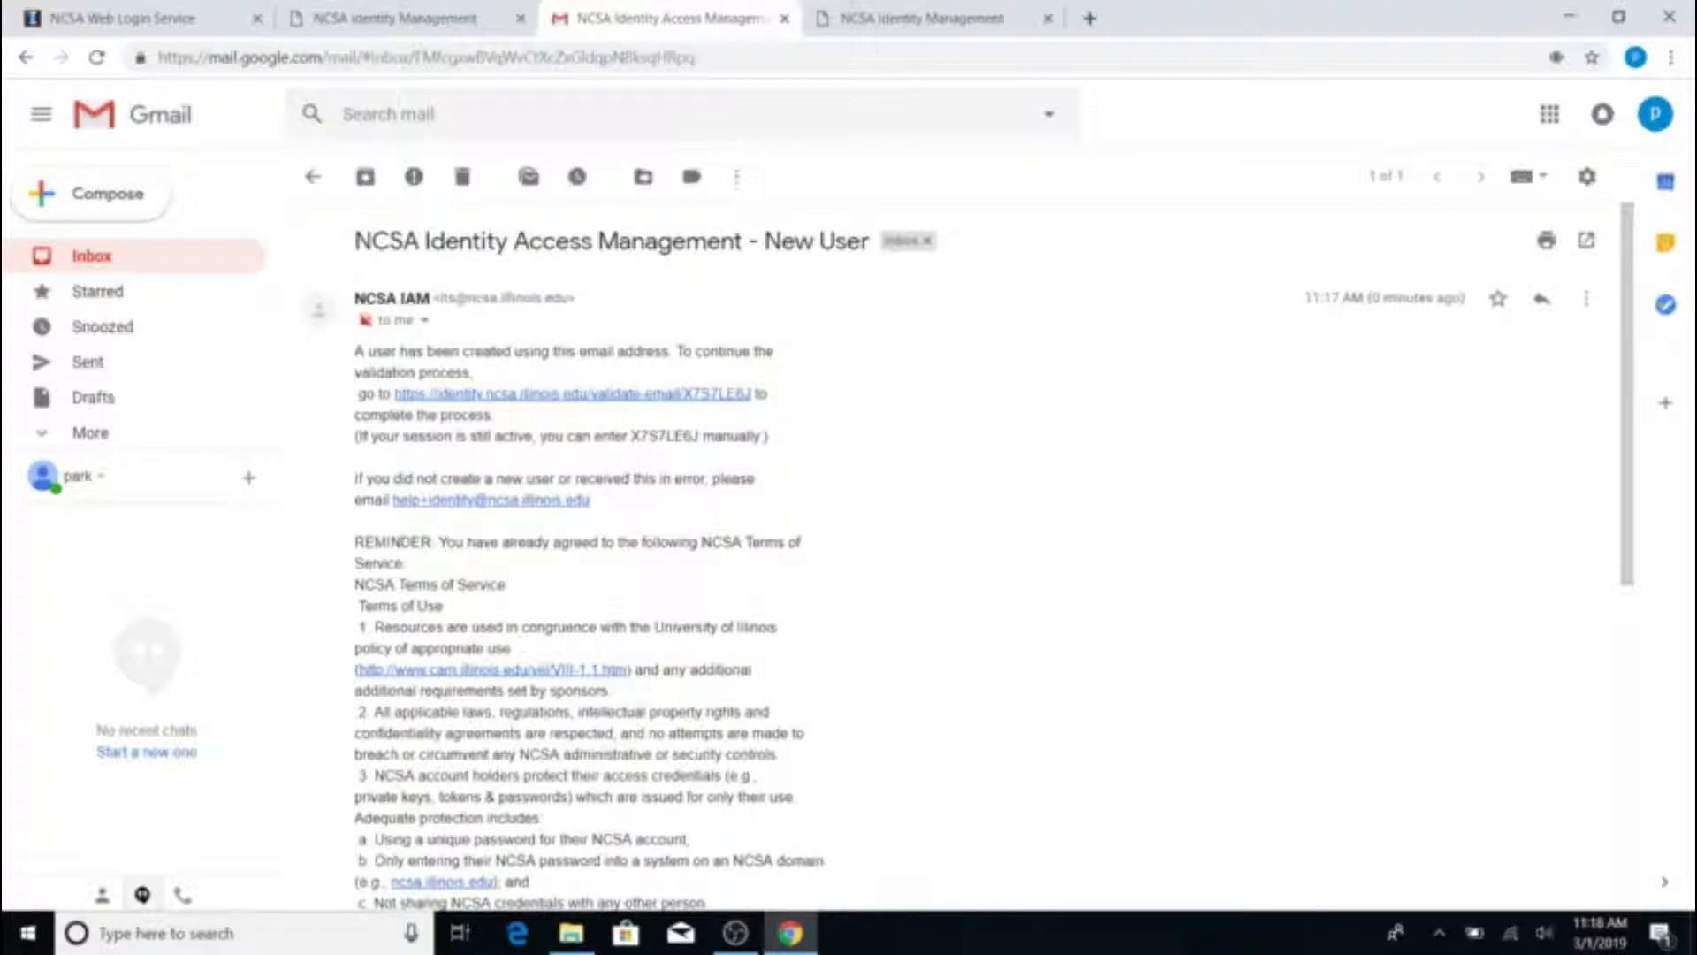
{"action": "left_click_drag", "start_coordinate": [630, 436], "coordinate": [698, 436]}
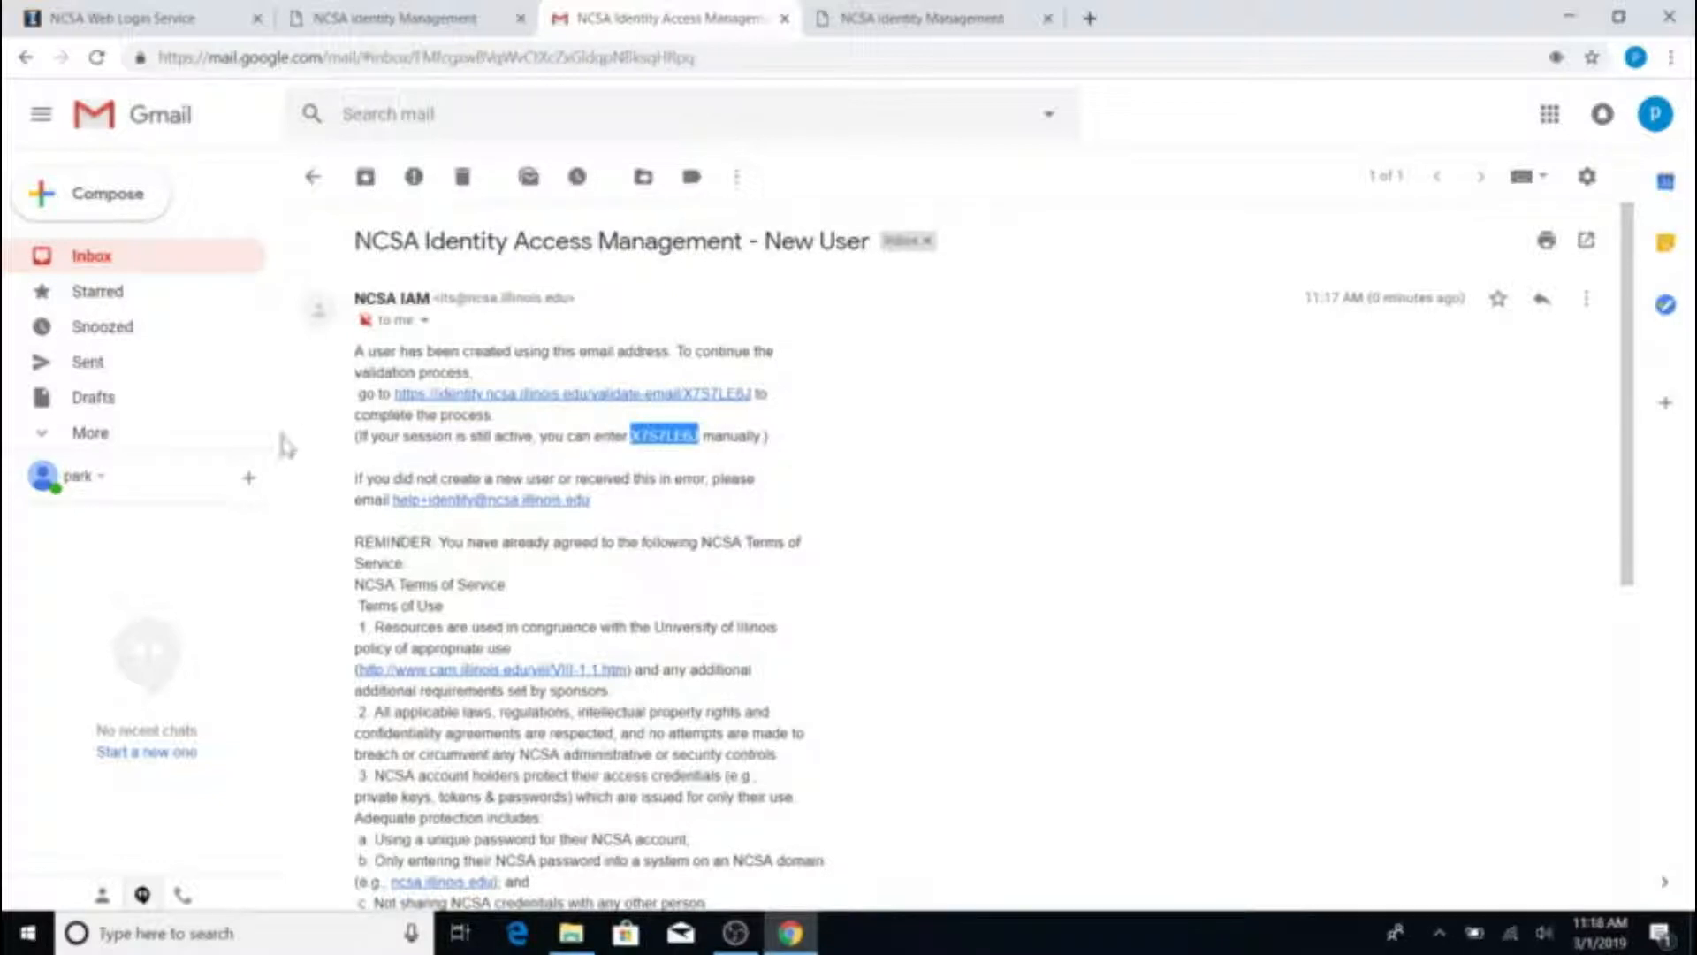
{"action": "left_click", "coordinate": [785, 449]}
{"action": "left_click", "coordinate": [889, 10]}
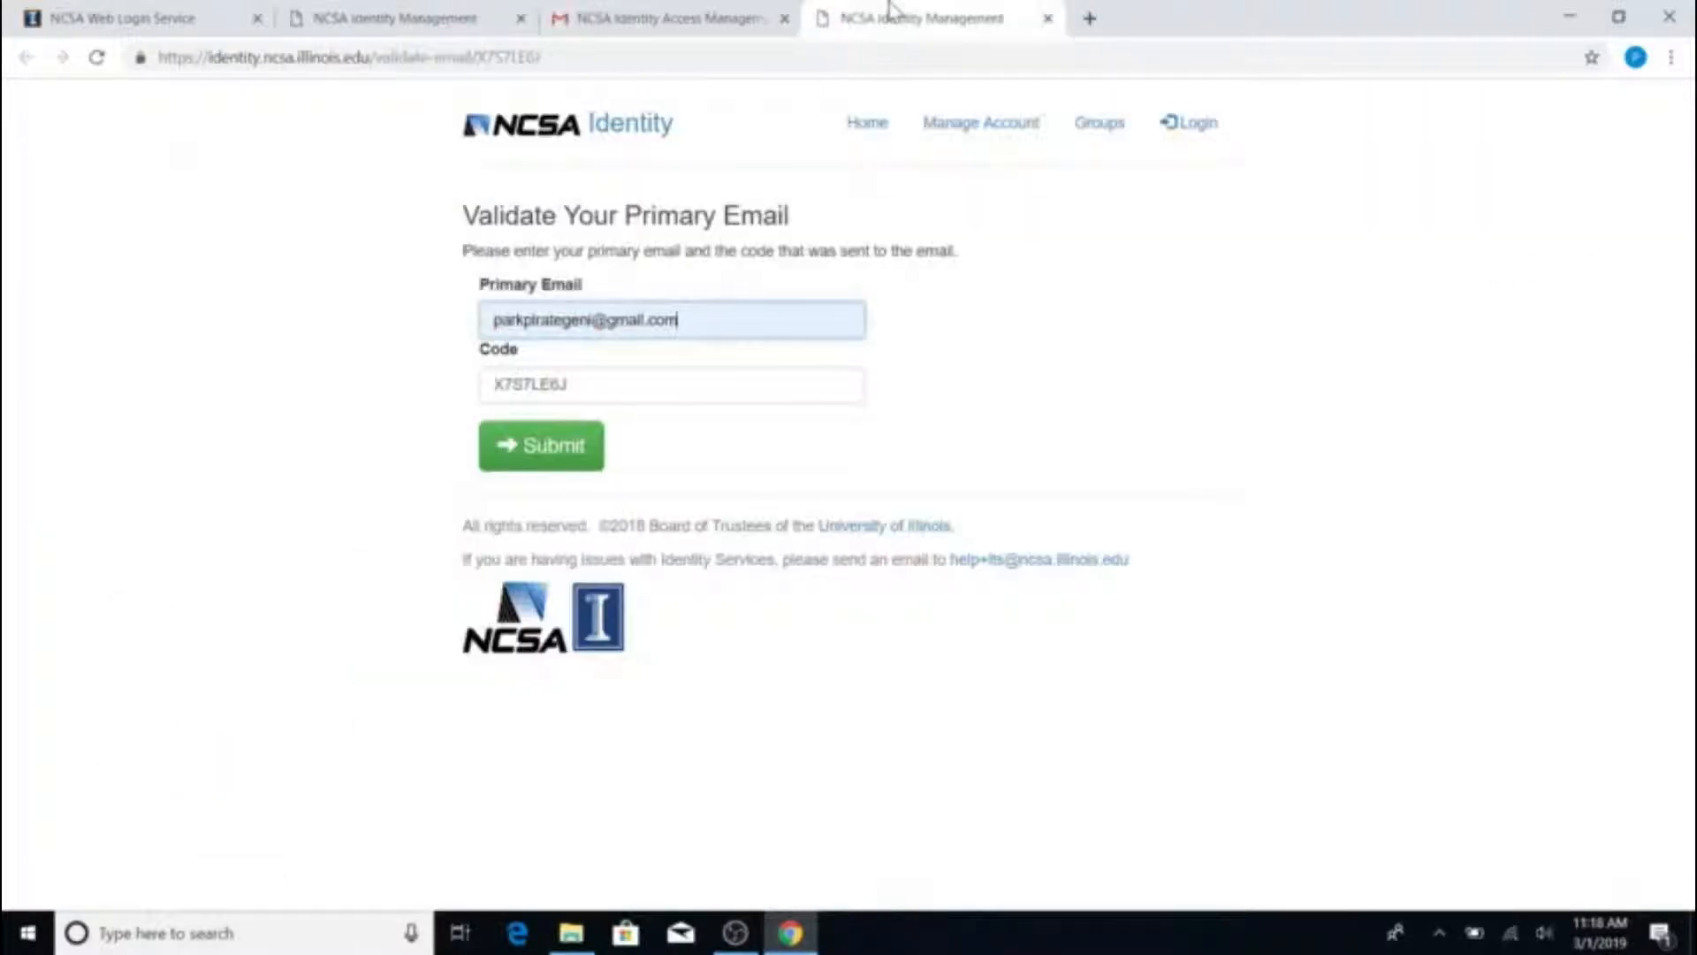
{"action": "left_click", "coordinate": [560, 448]}
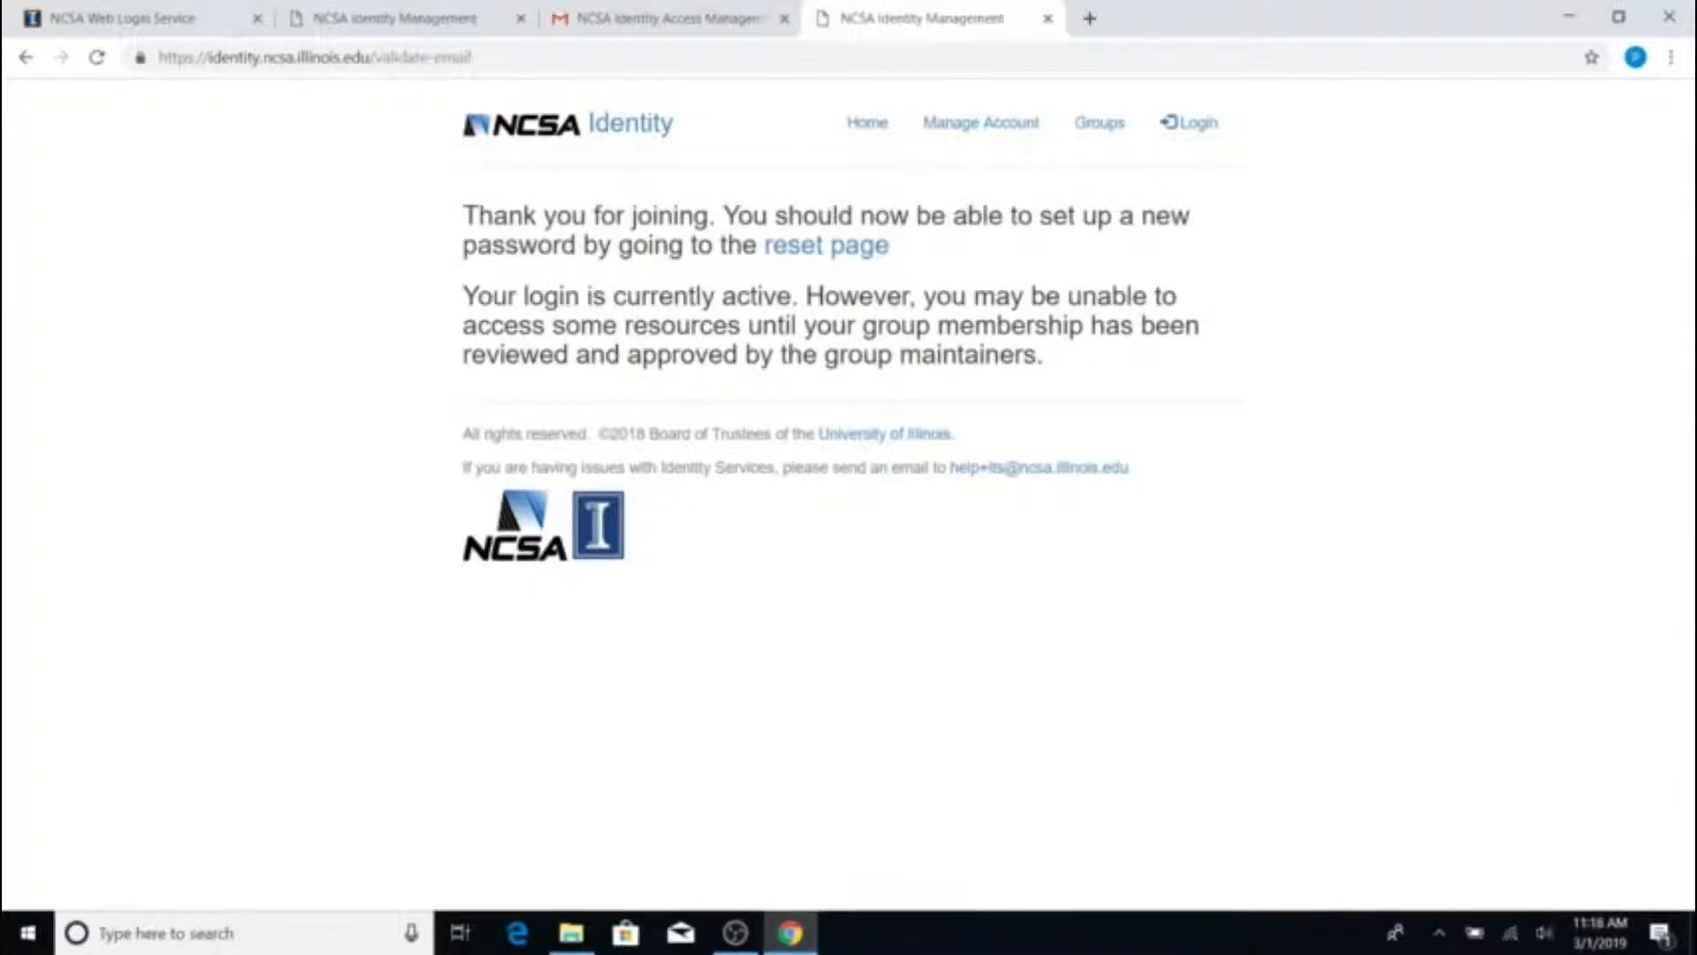
Request a password reset for the new account's username
{"action": "left_click", "coordinate": [845, 252]}
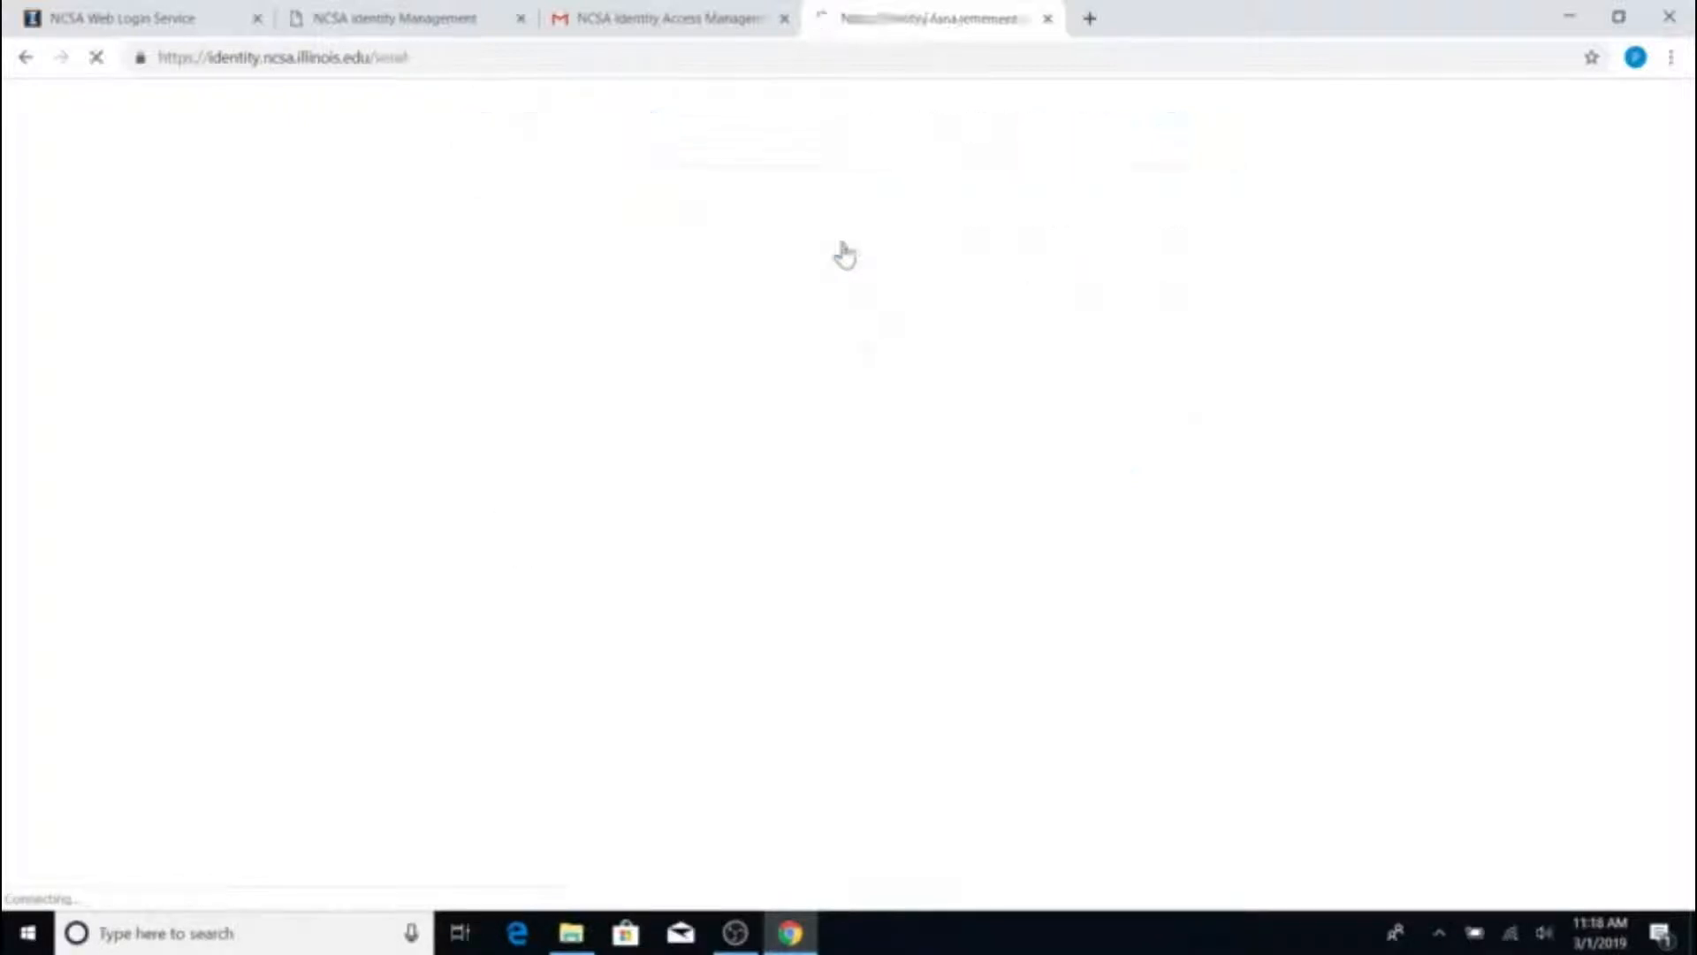
{"action": "left_click", "coordinate": [494, 342]}
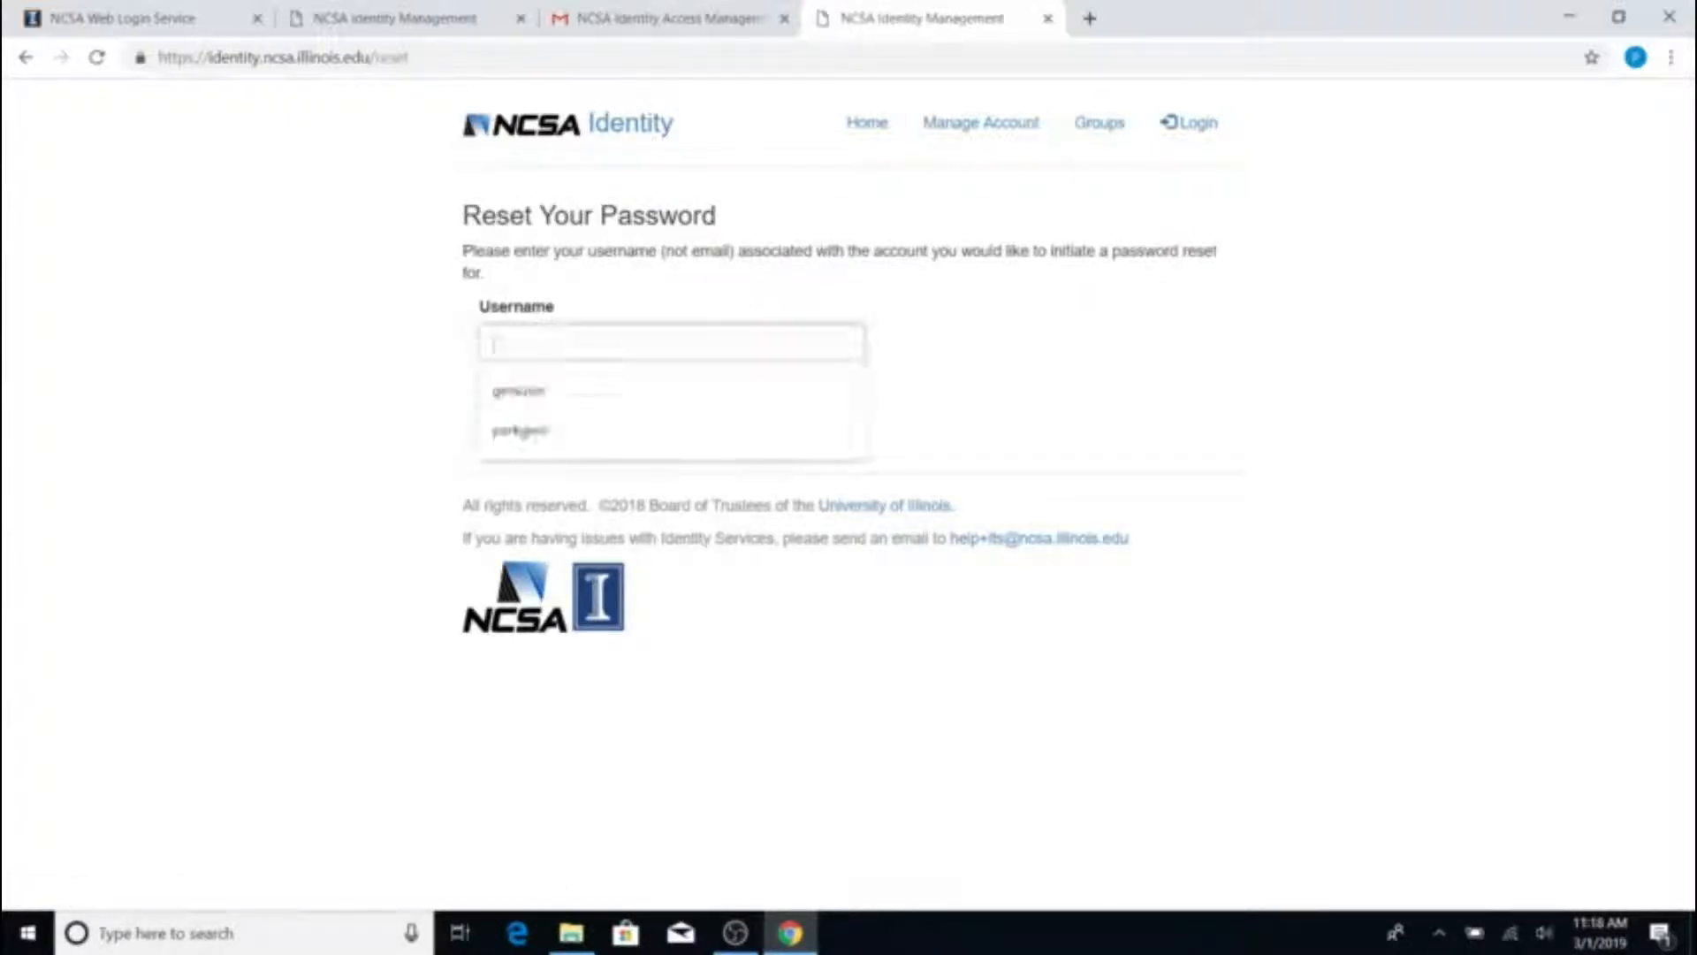
{"action": "type", "text": "parkgeni"}
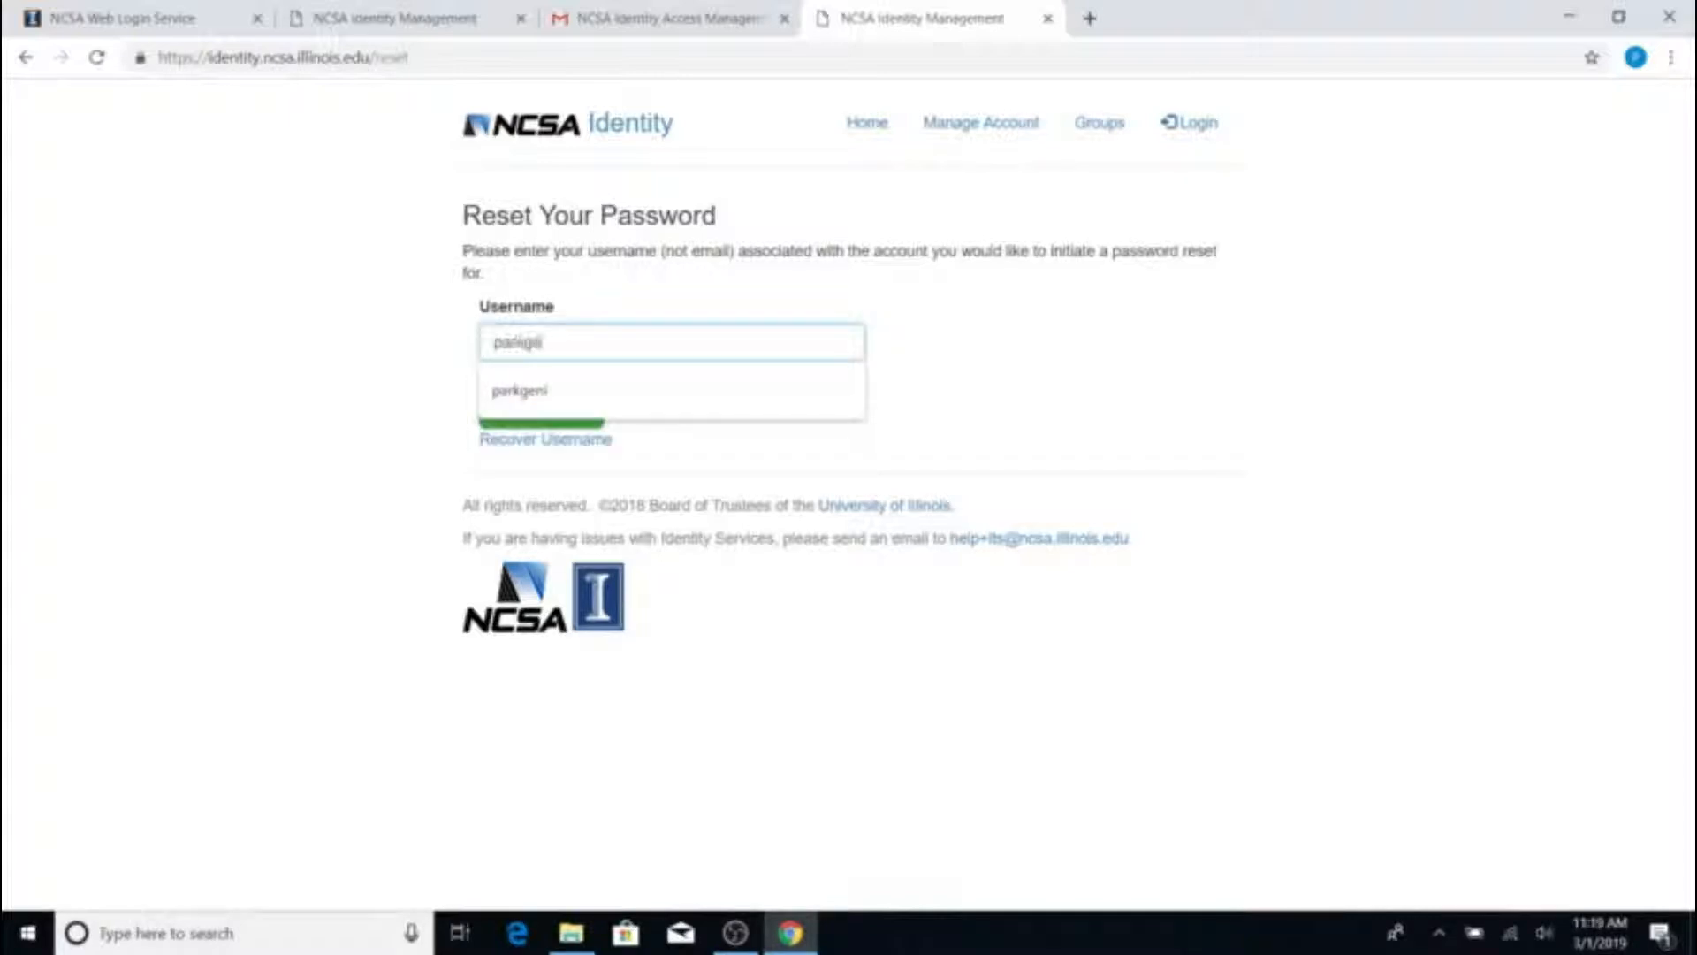
{"action": "left_click", "coordinate": [586, 409]}
{"action": "left_click", "coordinate": [548, 412]}
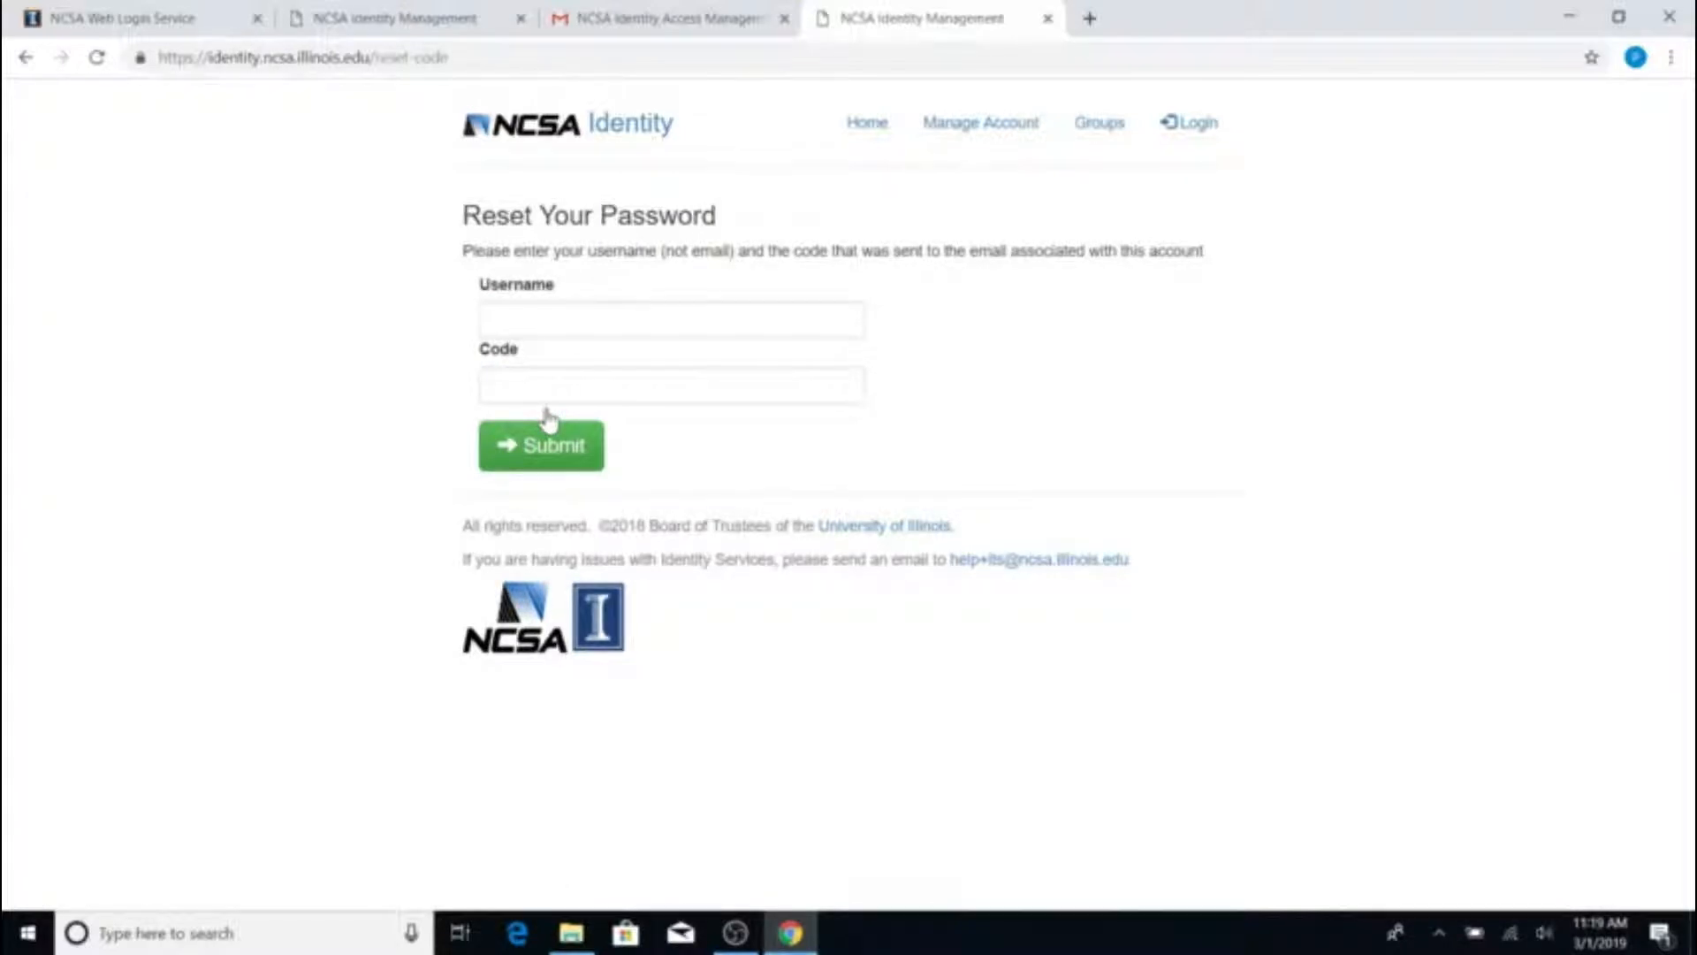
Enter the username on the reset-code form and switch to Gmail for the code
{"action": "left_click", "coordinate": [564, 320]}
{"action": "type", "text": "parkgeni"}
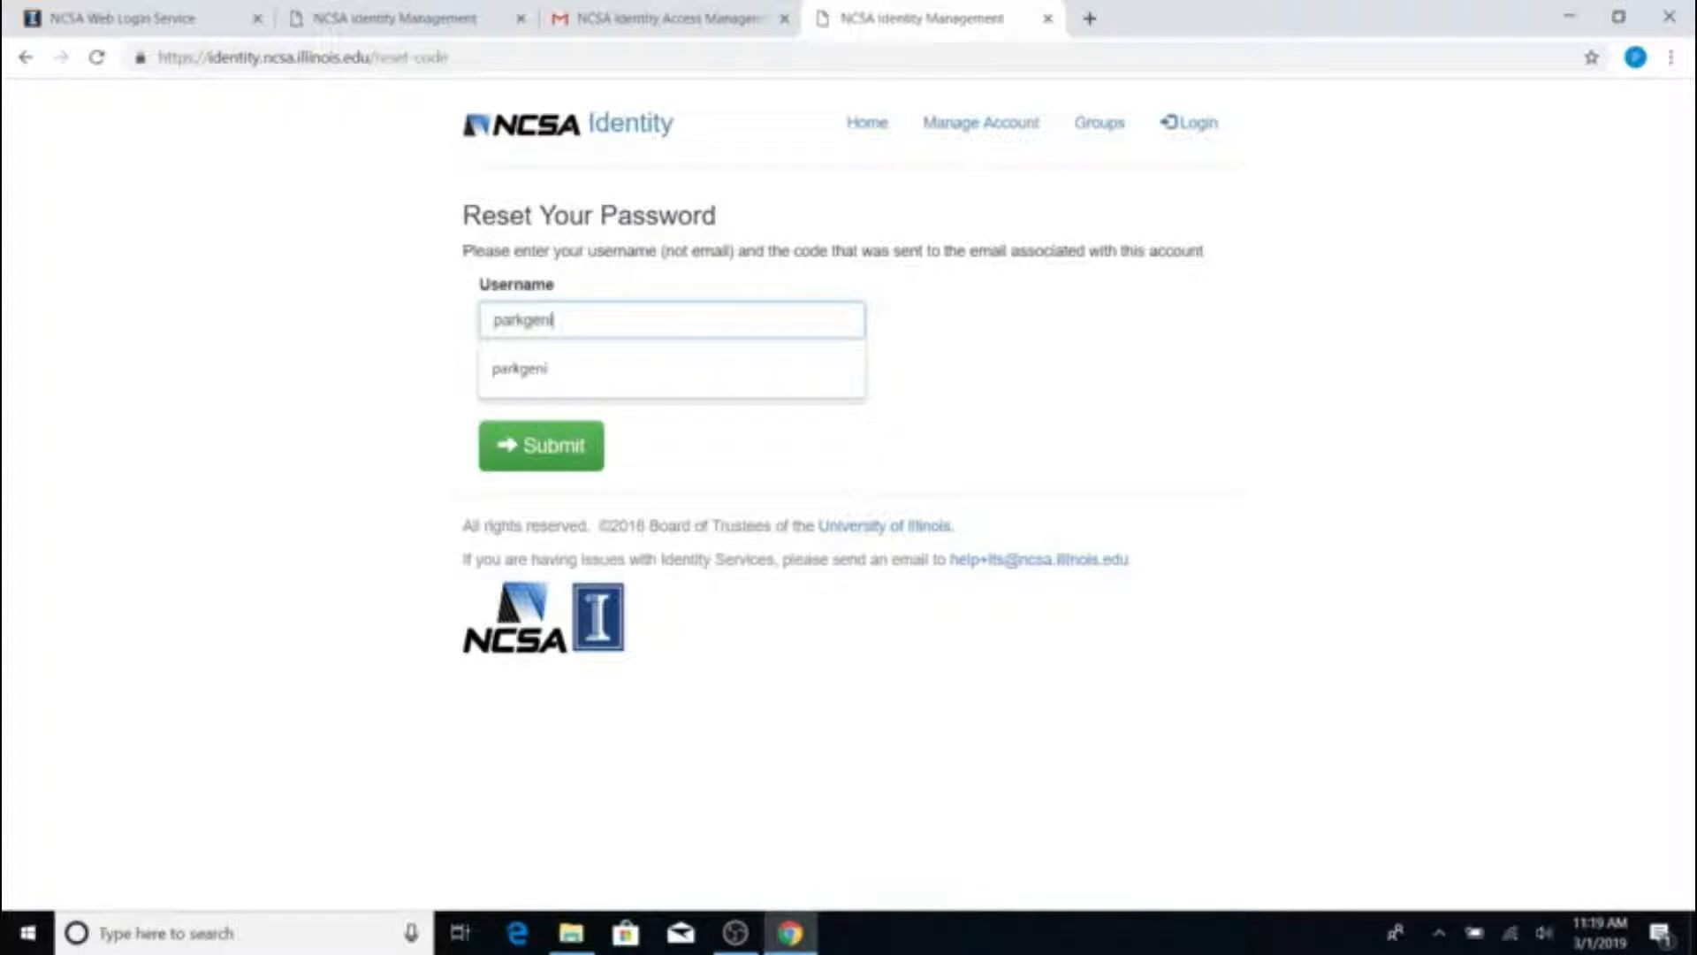
{"action": "left_click", "coordinate": [522, 370]}
{"action": "left_click", "coordinate": [522, 383]}
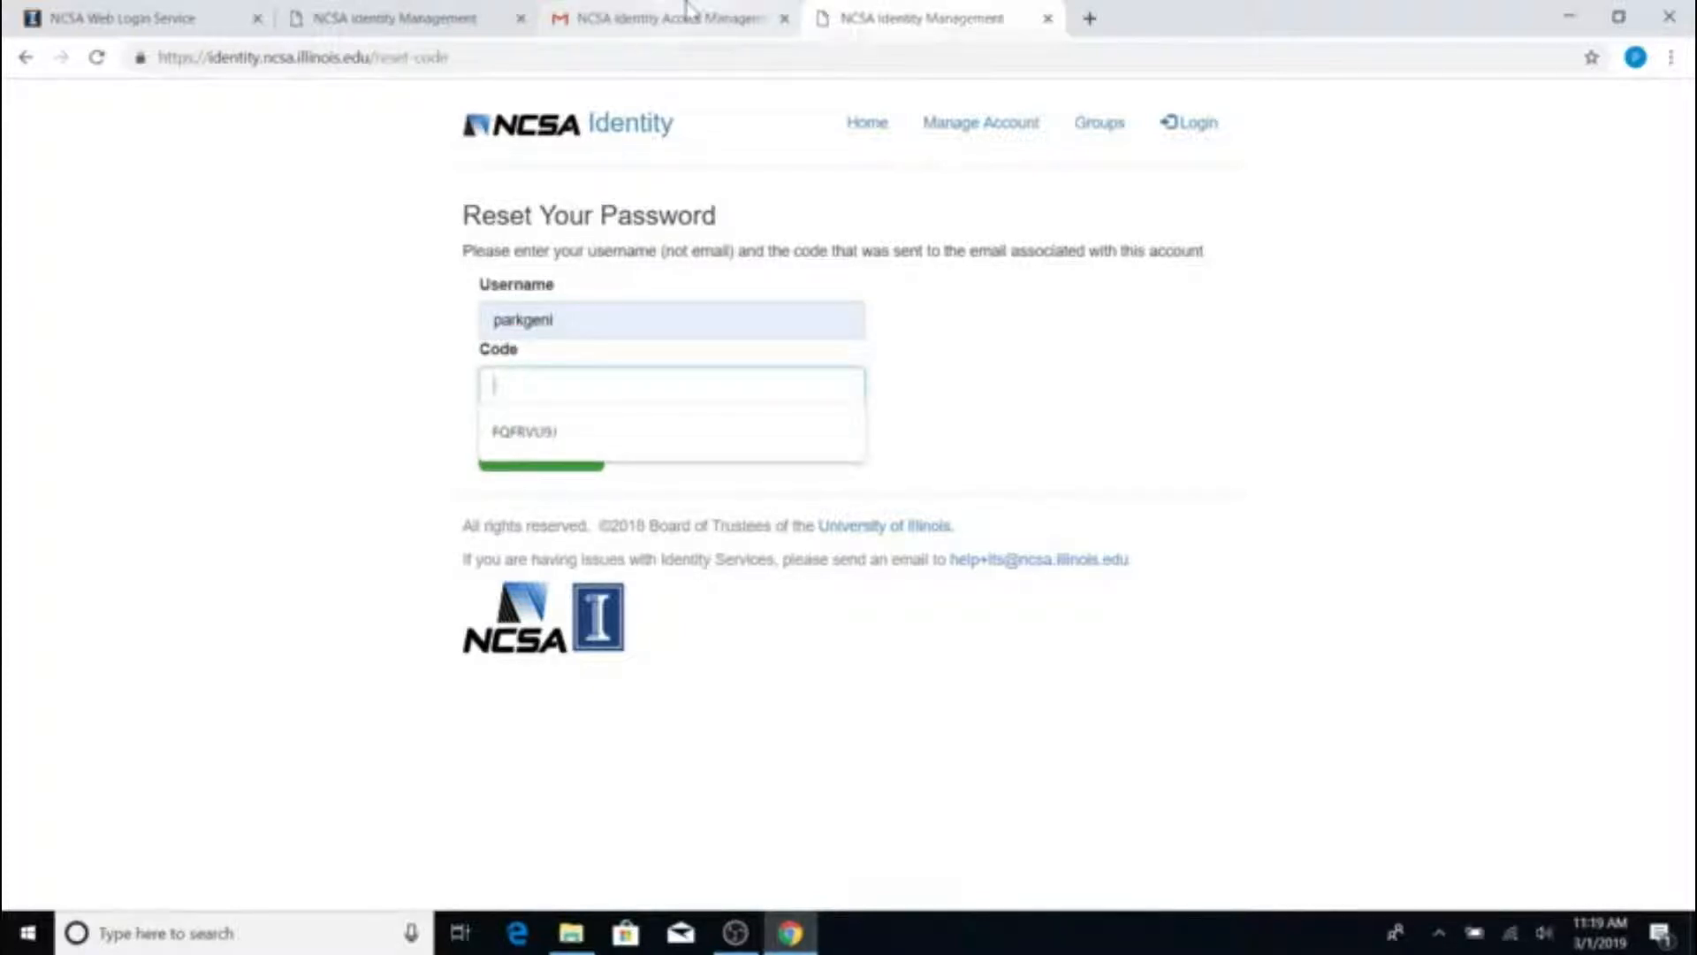
{"action": "left_click", "coordinate": [687, 7]}
Copy the code from the Password Reset email and paste it into the reset form's Code field
{"action": "left_click", "coordinate": [314, 176]}
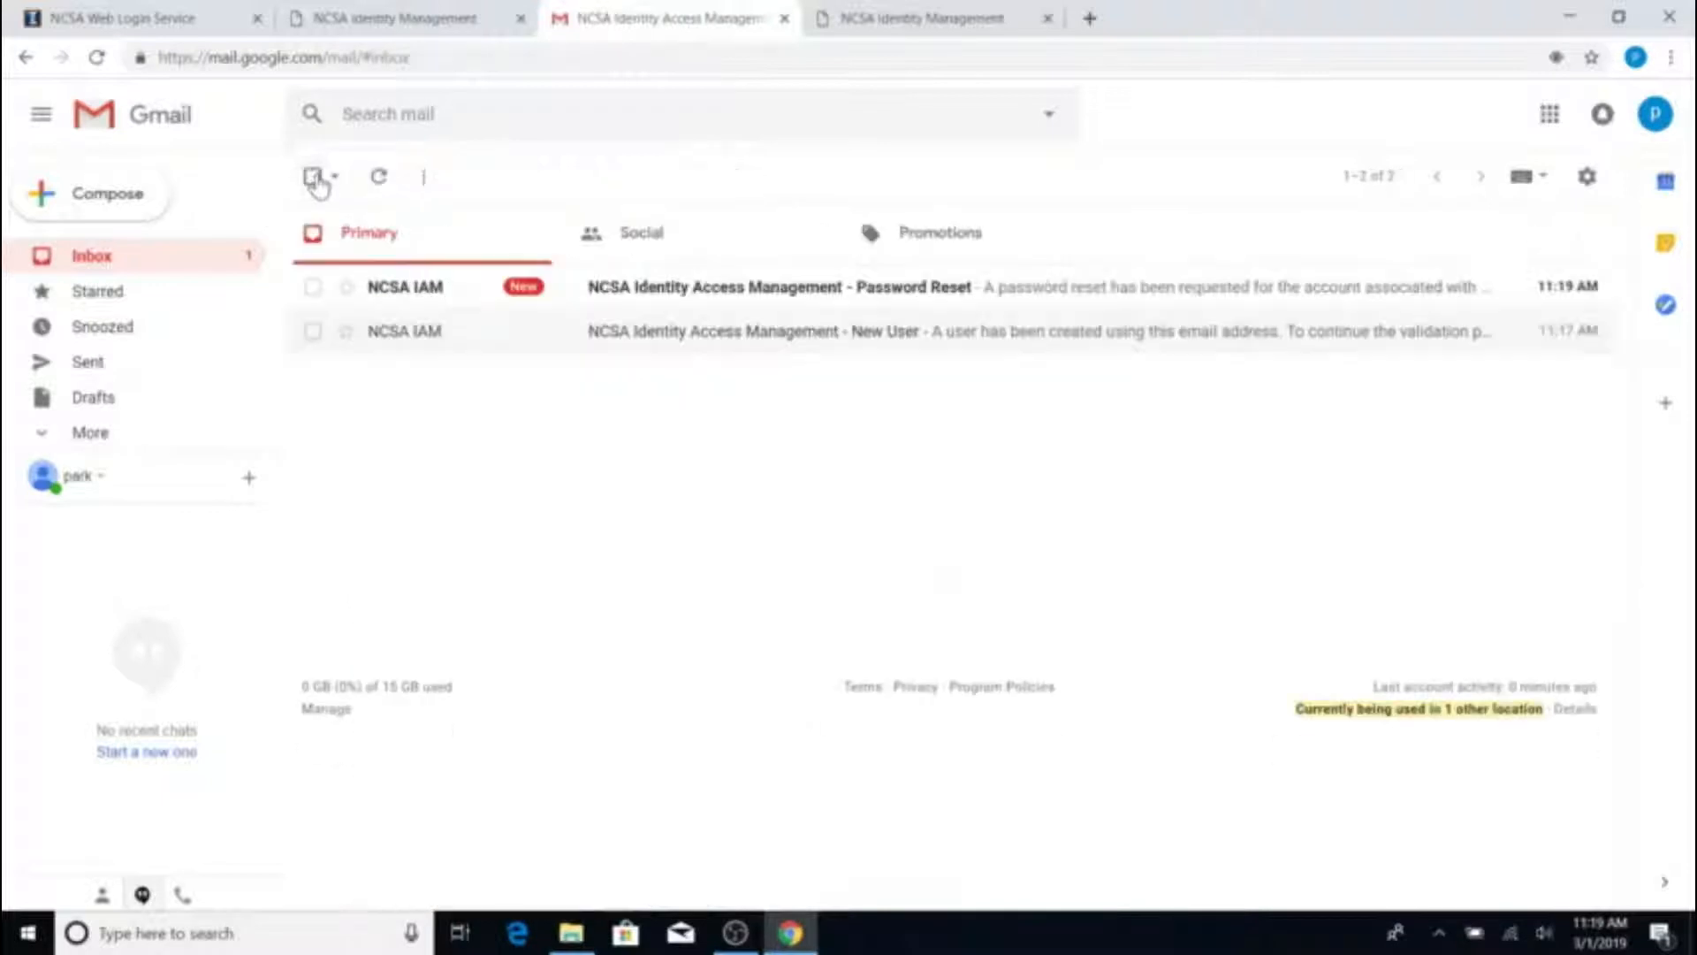
{"action": "left_click", "coordinate": [661, 301]}
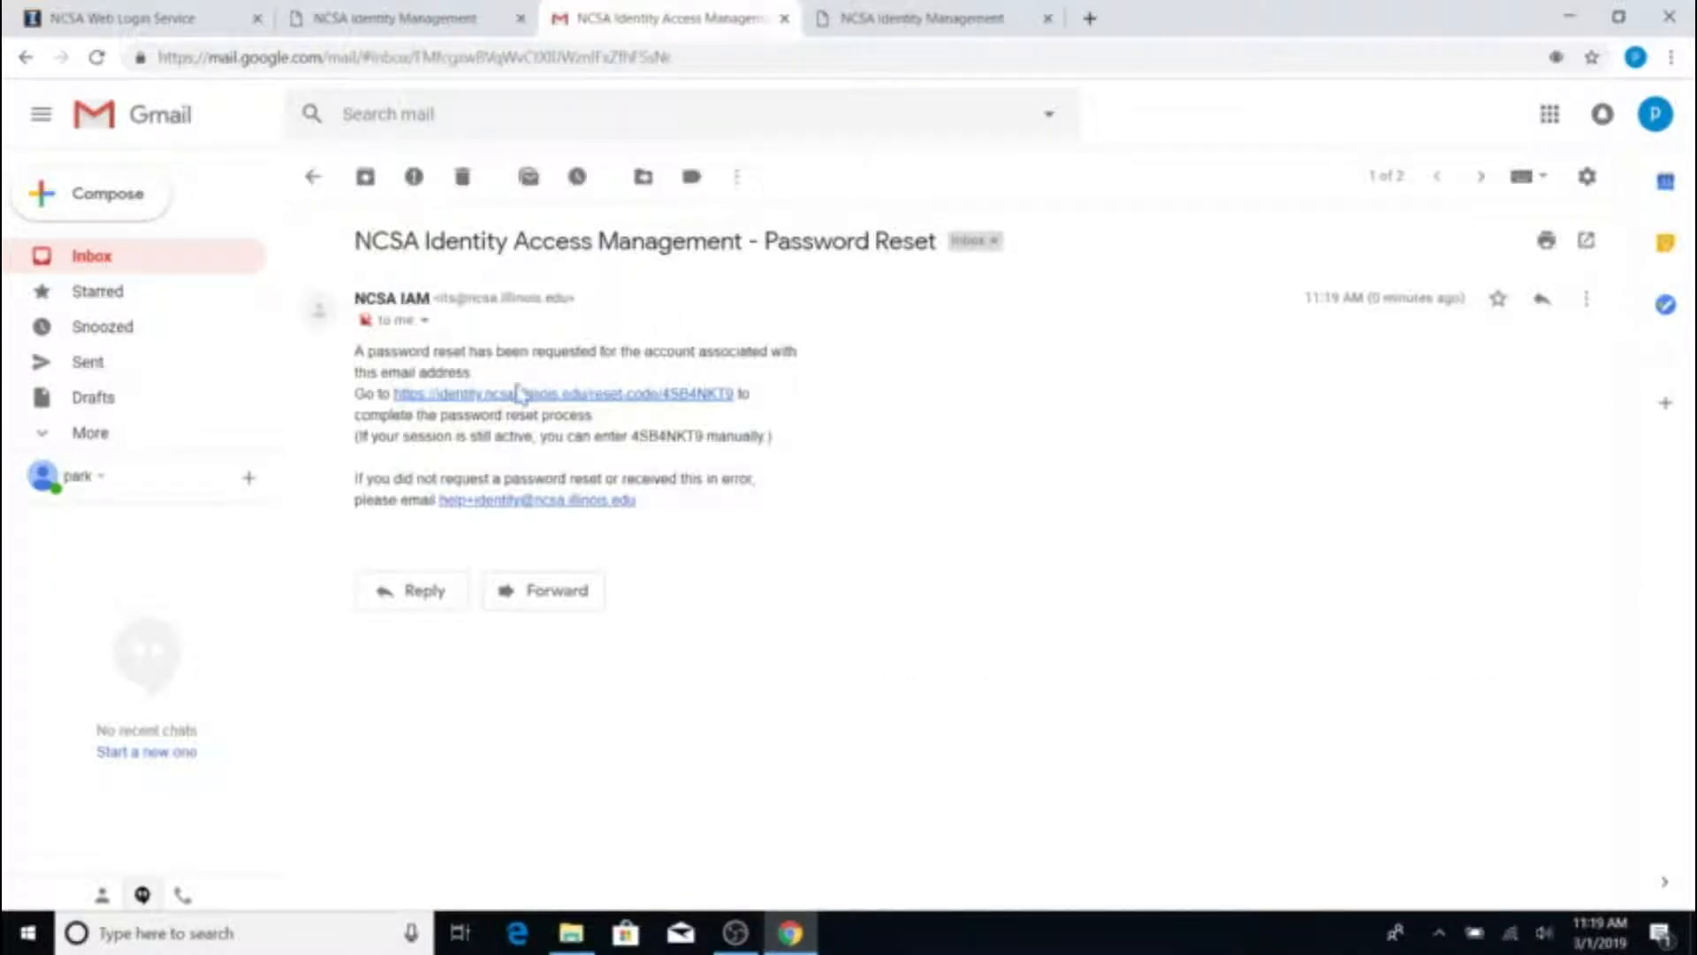
{"action": "left_click_drag", "start_coordinate": [630, 436], "coordinate": [702, 435]}
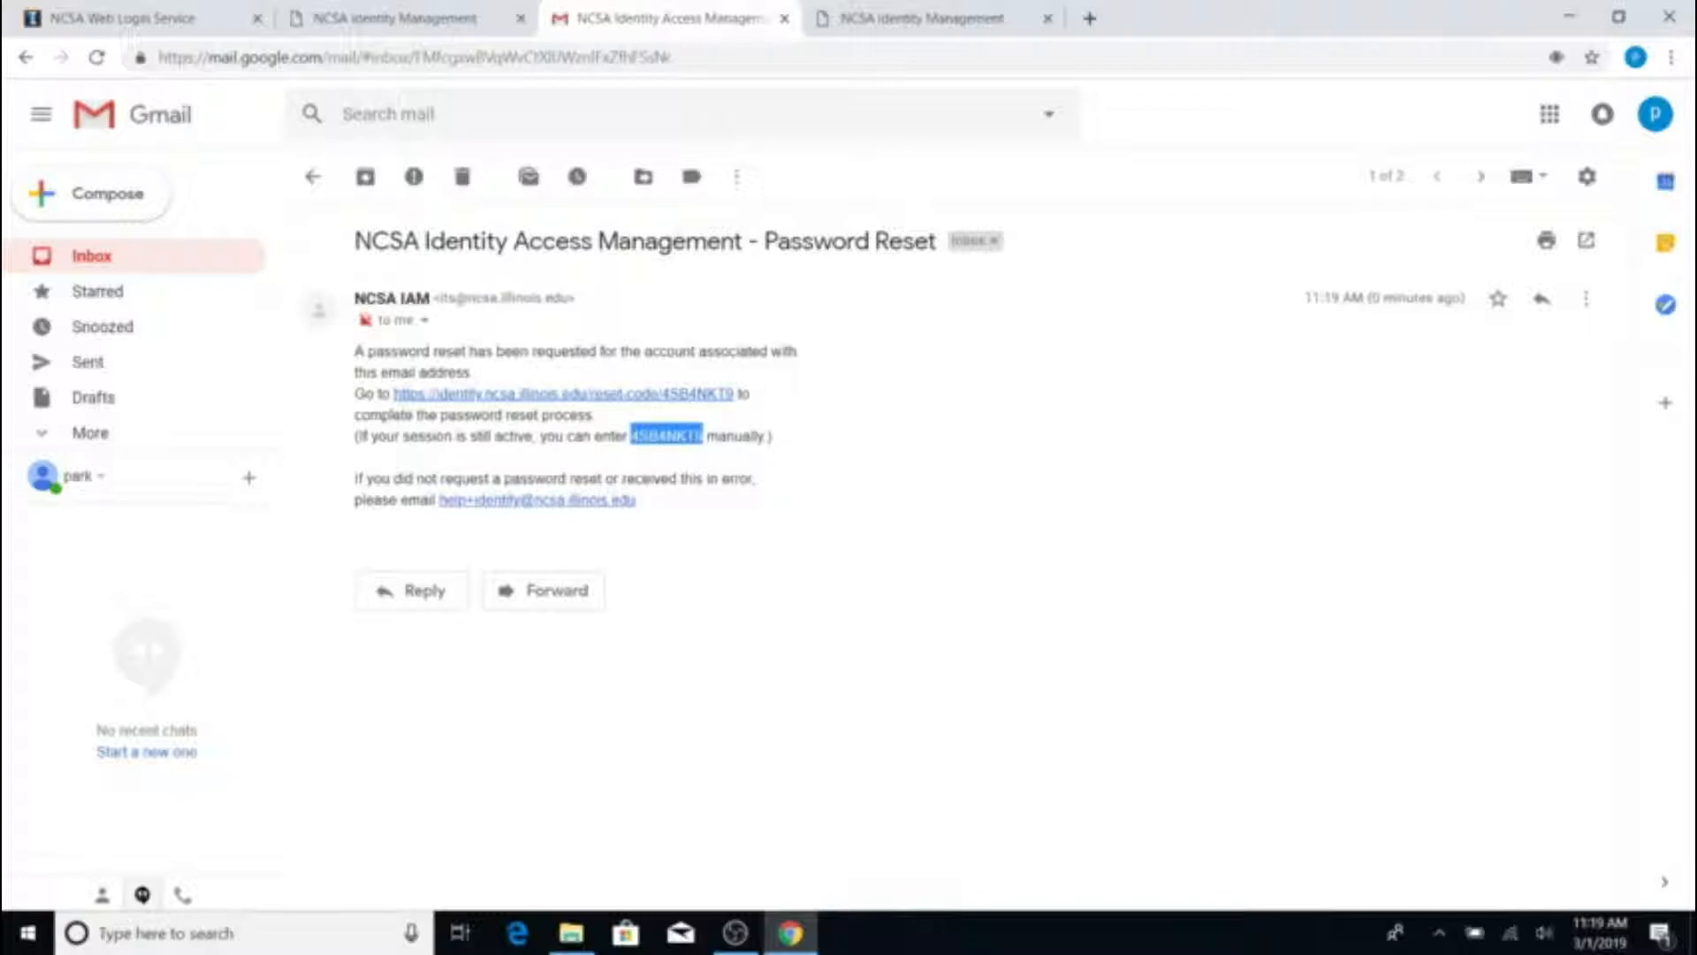
{"action": "right_click", "coordinate": [678, 434]}
{"action": "left_click", "coordinate": [707, 452]}
{"action": "left_click", "coordinate": [875, 18]}
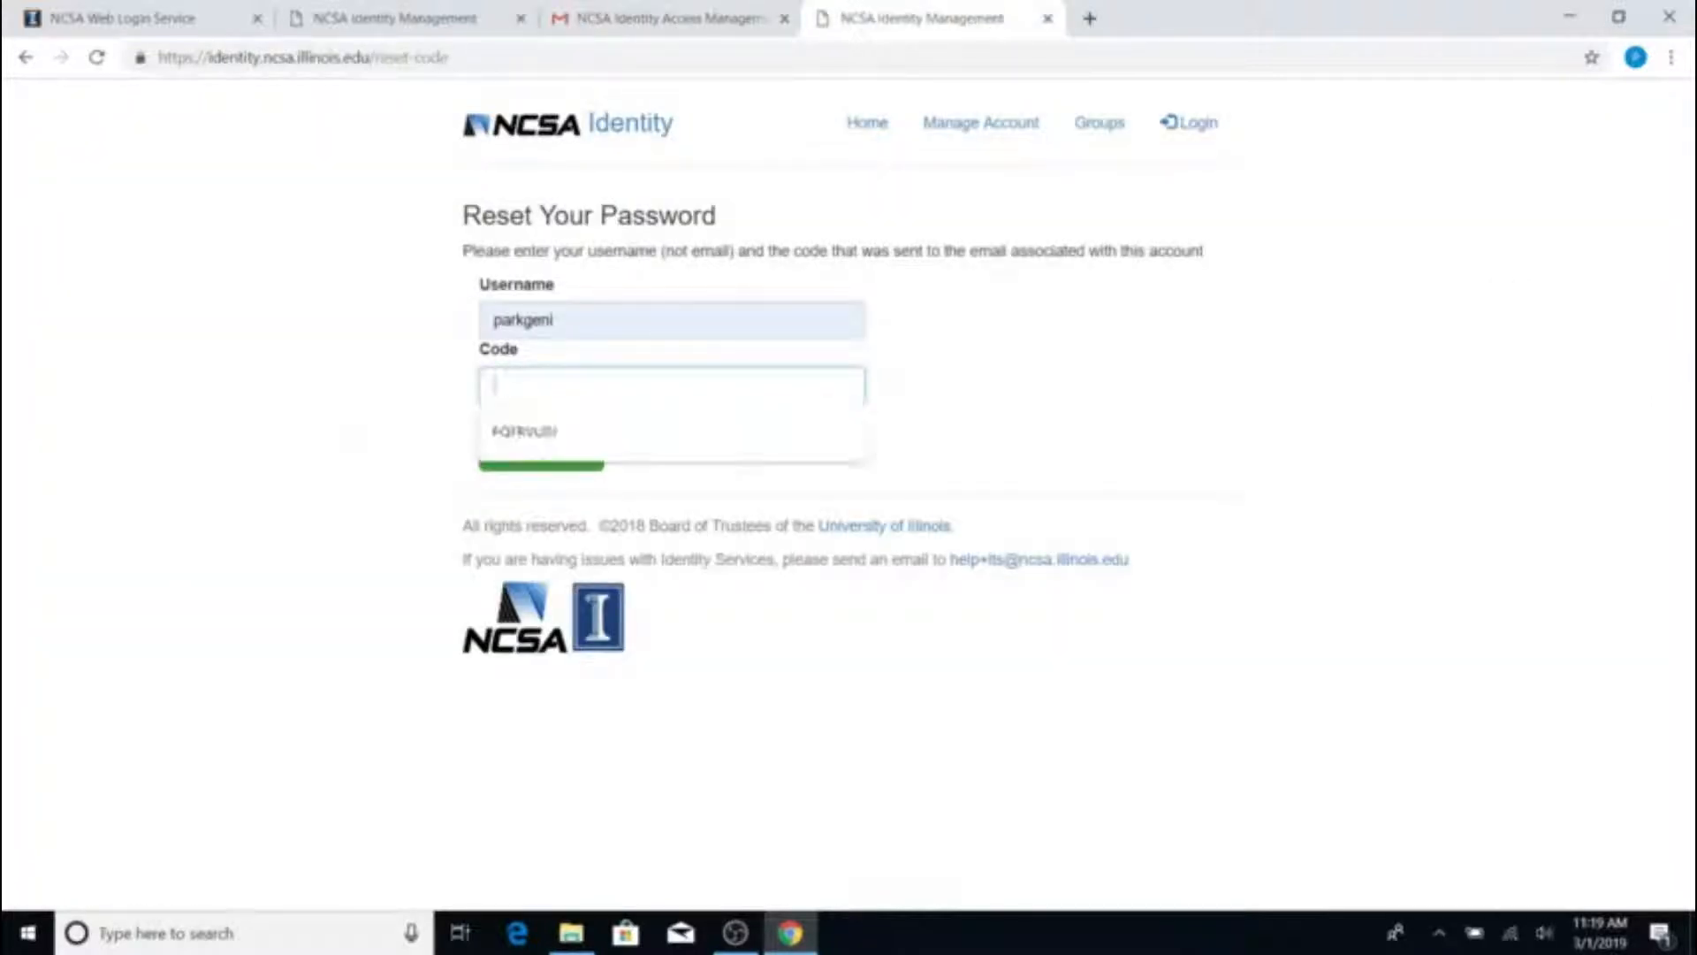
{"action": "key", "text": "ctrl+v"}
Submit the reset code, enter and confirm a new password, apply it, and dismiss Chrome's save prompt
{"action": "left_click", "coordinate": [562, 444]}
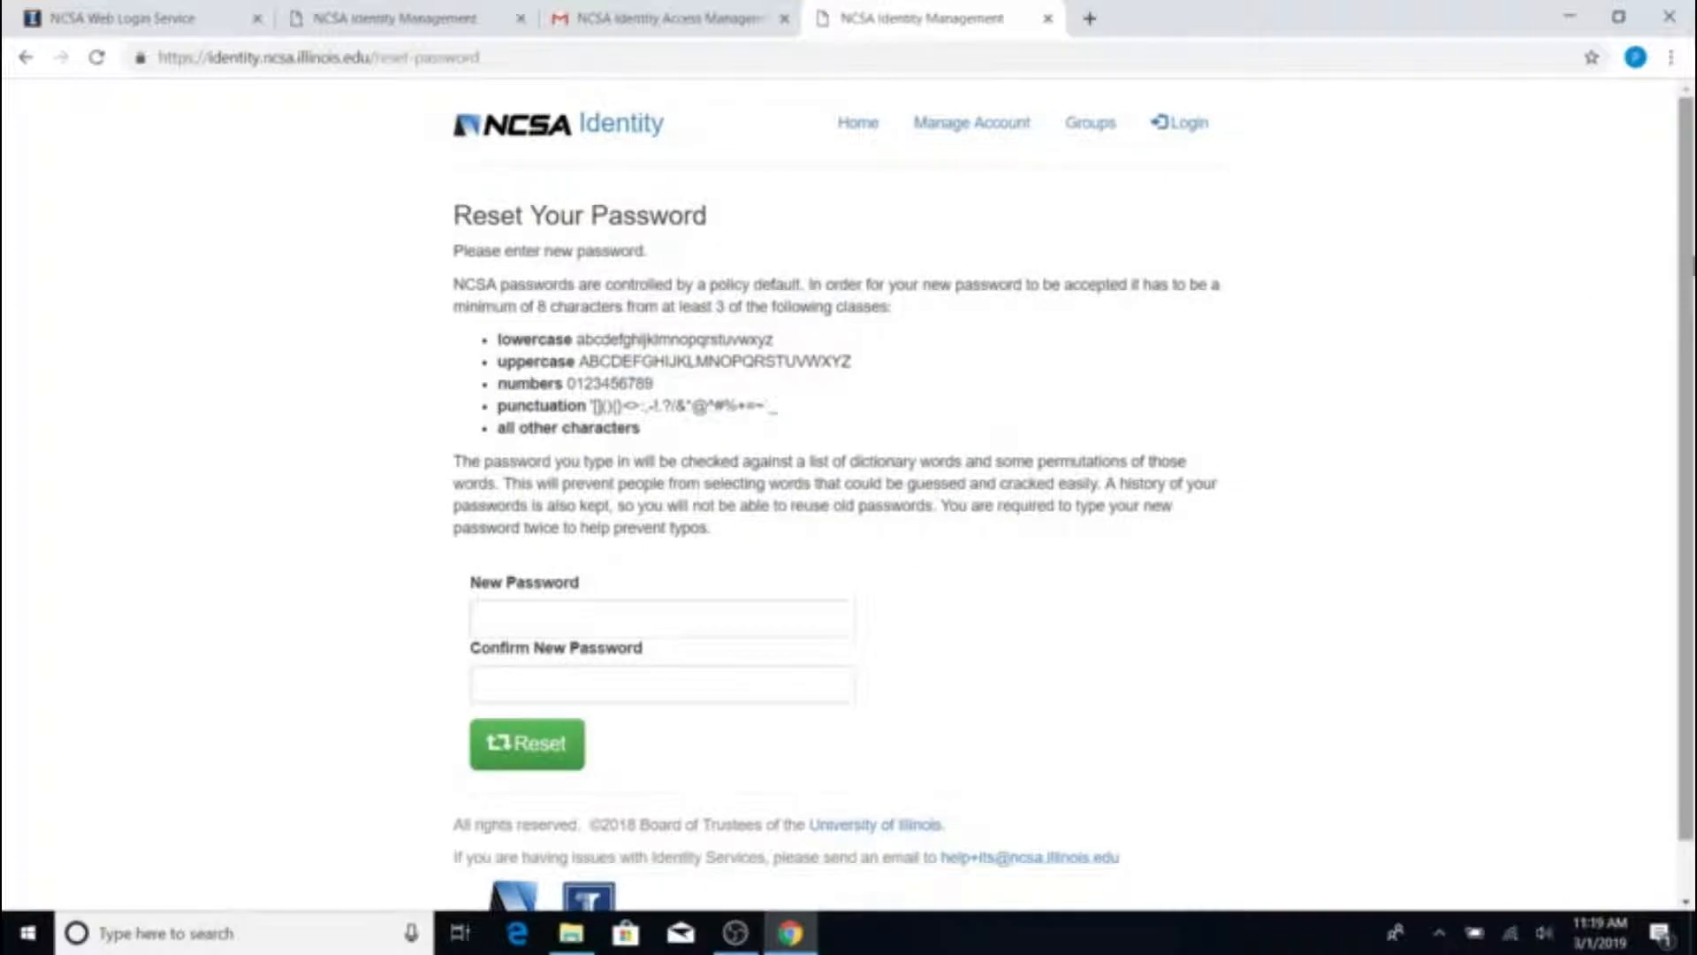
{"action": "scroll", "coordinate": [849, 495], "scroll_direction": "down", "scroll_amount": 1}
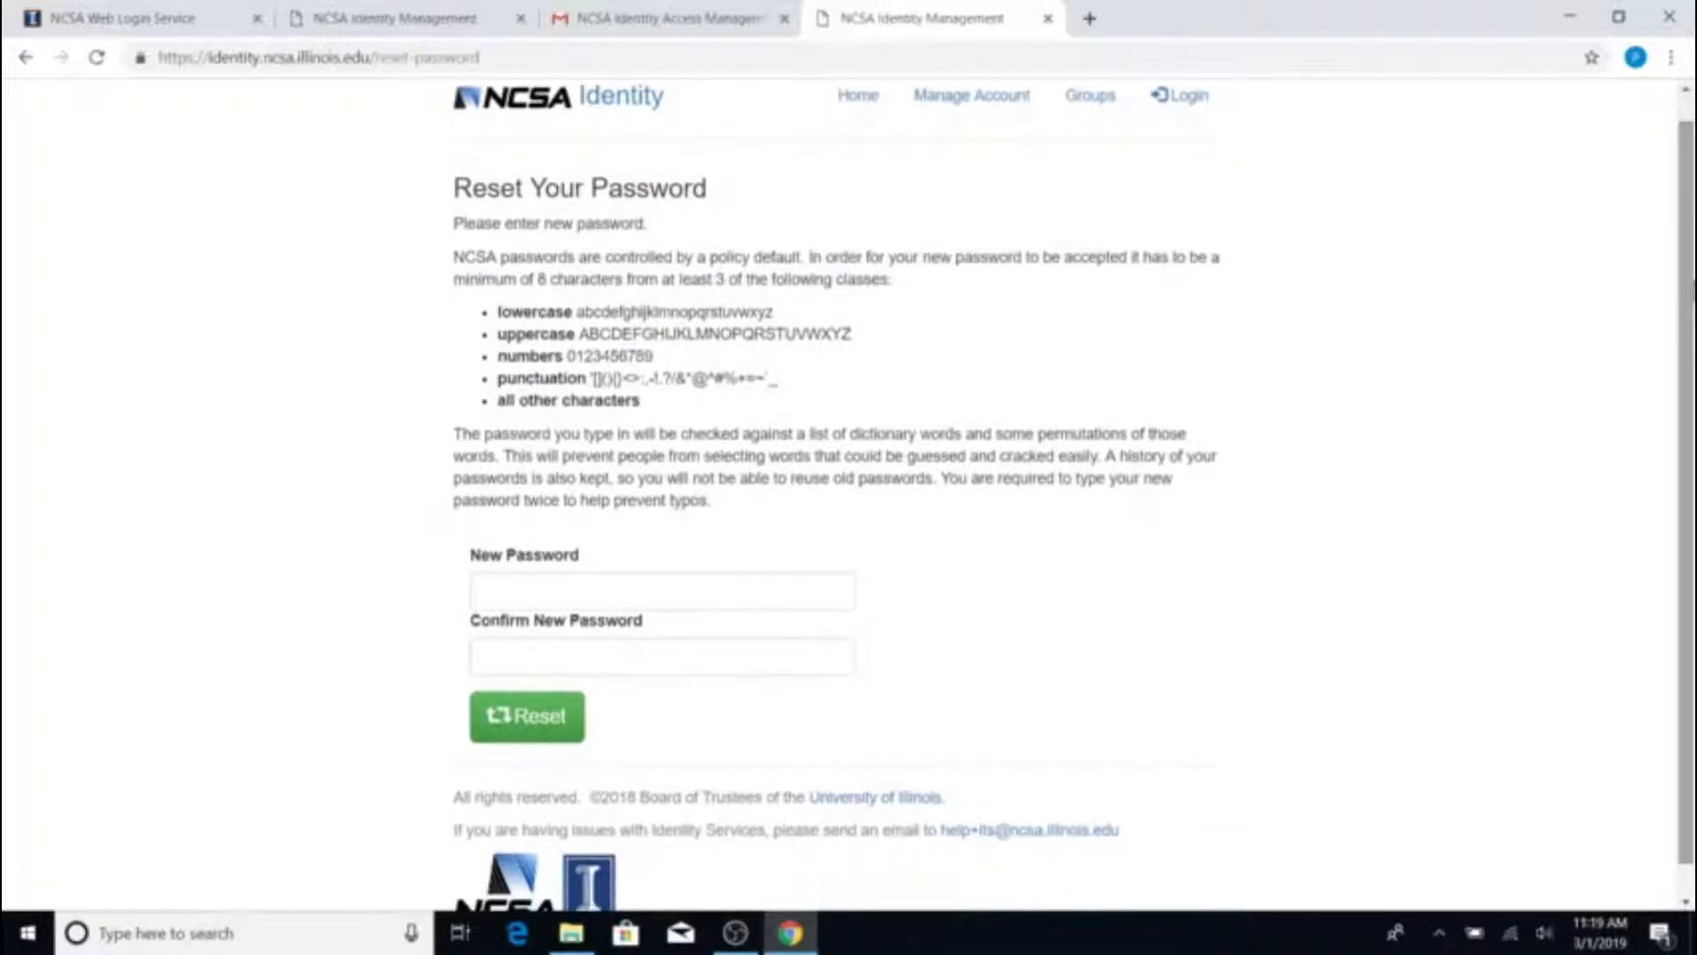
{"action": "scroll", "coordinate": [848, 495], "scroll_direction": "down", "scroll_amount": 1}
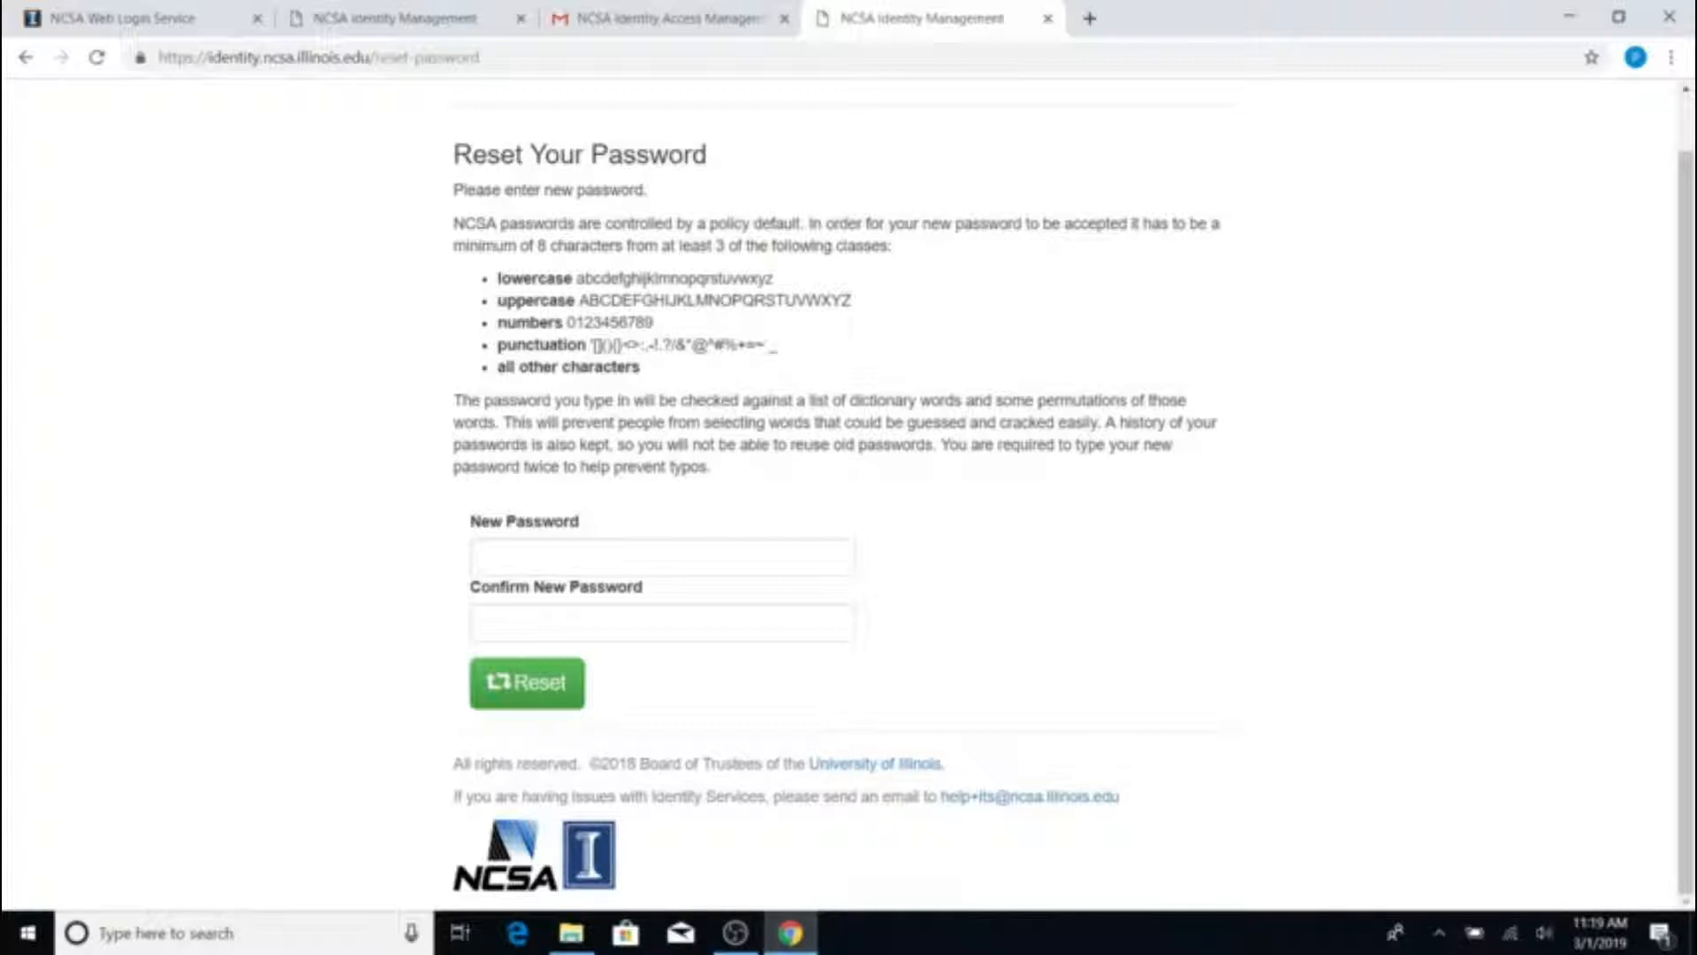
{"action": "left_click", "coordinate": [518, 555]}
{"action": "type", "text": "•••••••"}
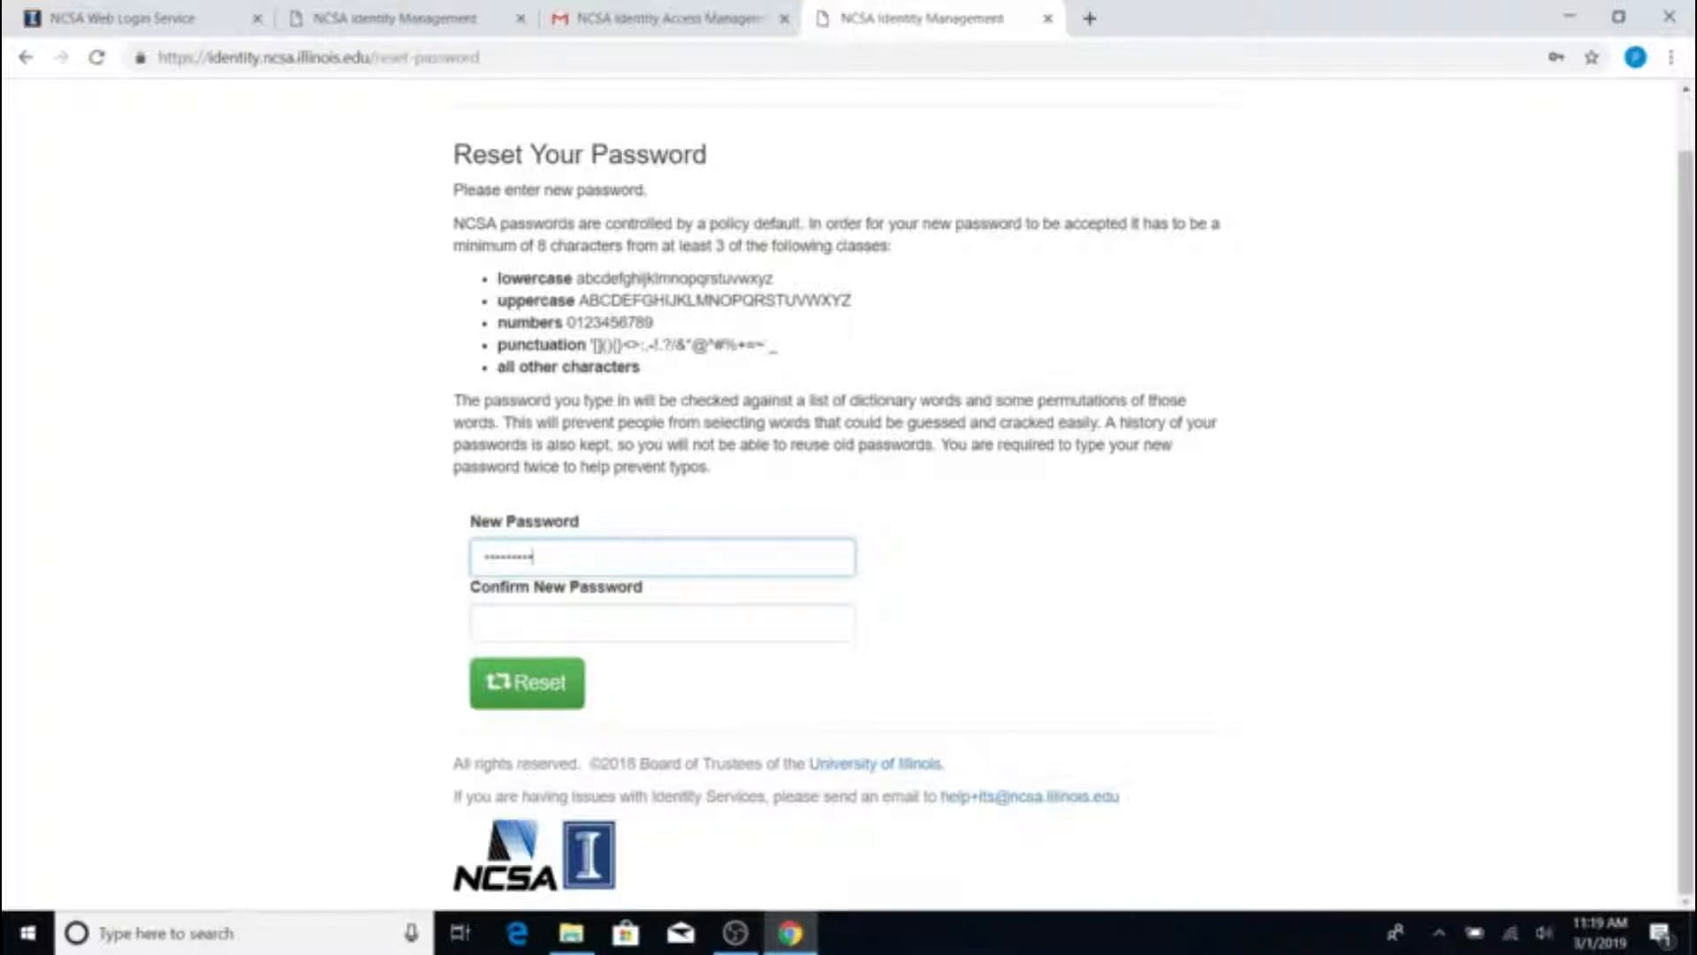
{"action": "key", "text": "Tab"}
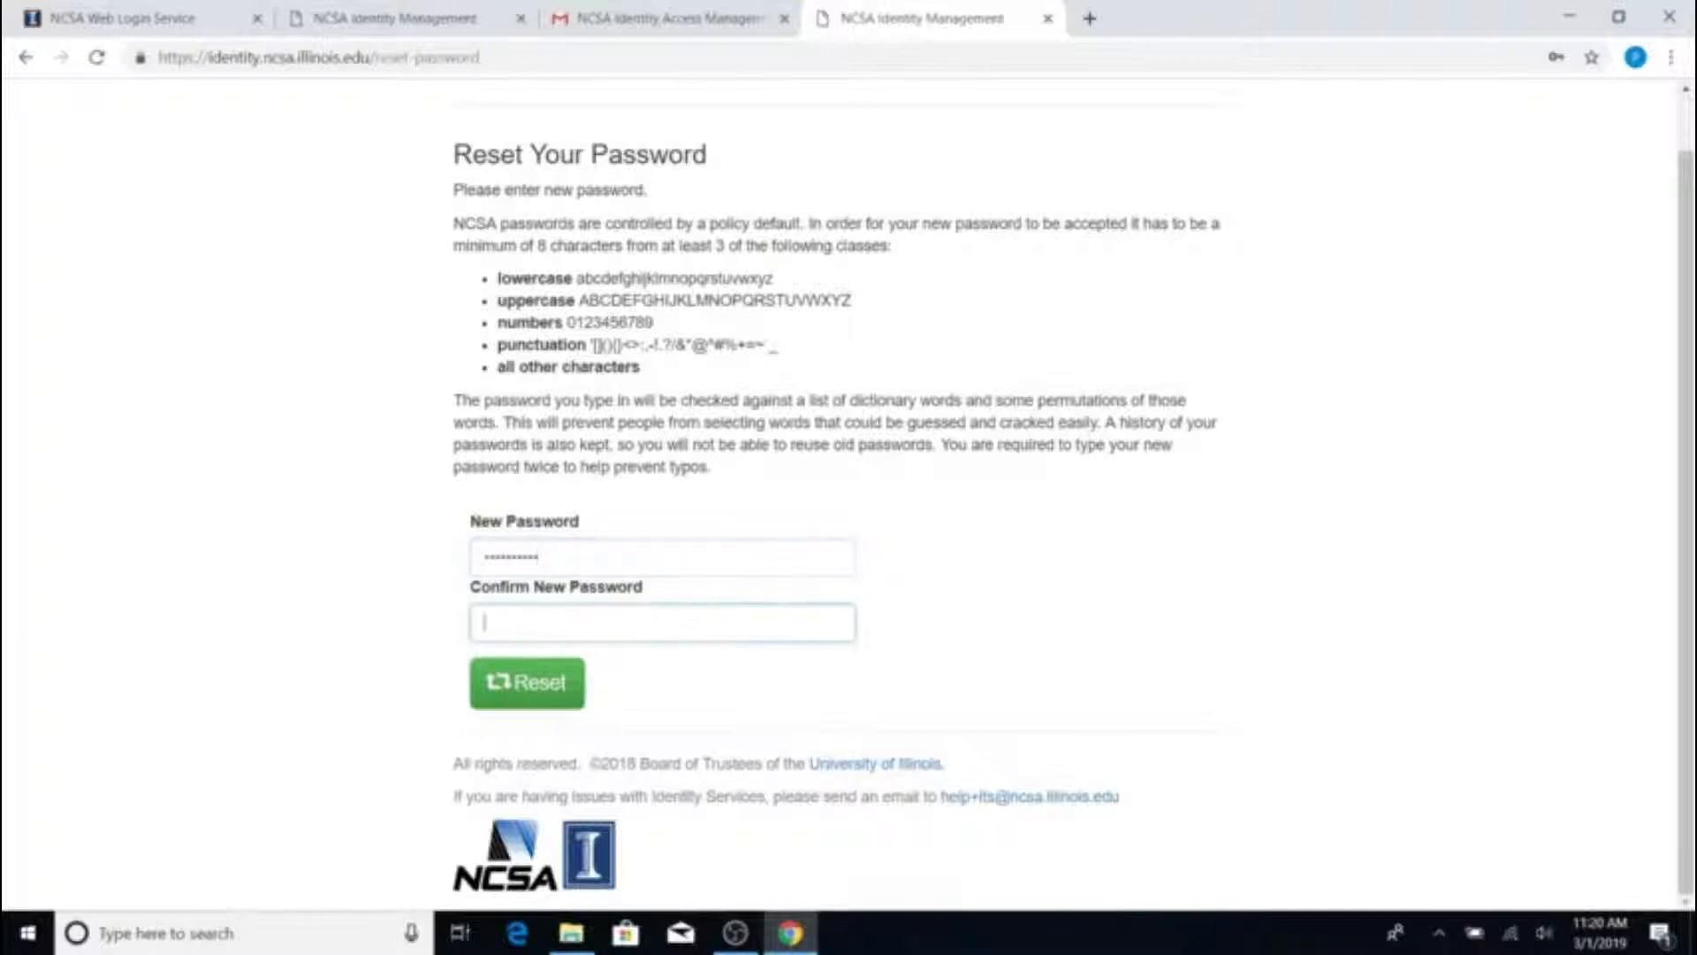
{"action": "type", "text": "•••••••••"}
{"action": "left_click", "coordinate": [535, 696]}
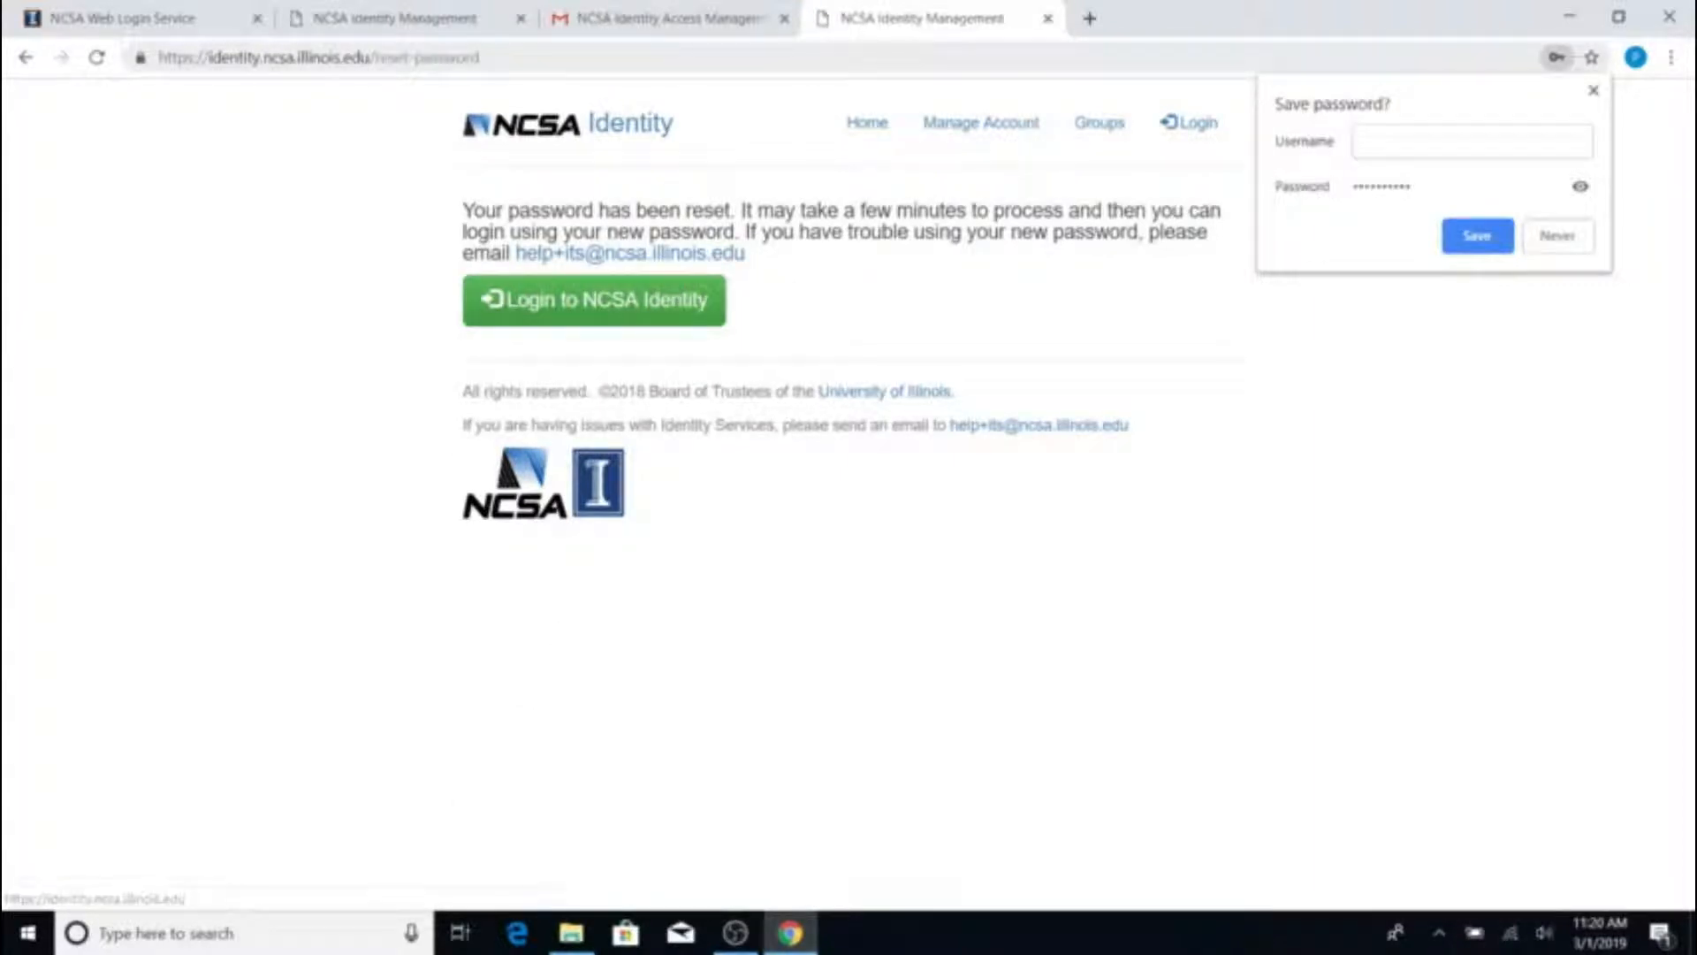
{"action": "left_click", "coordinate": [1595, 96]}
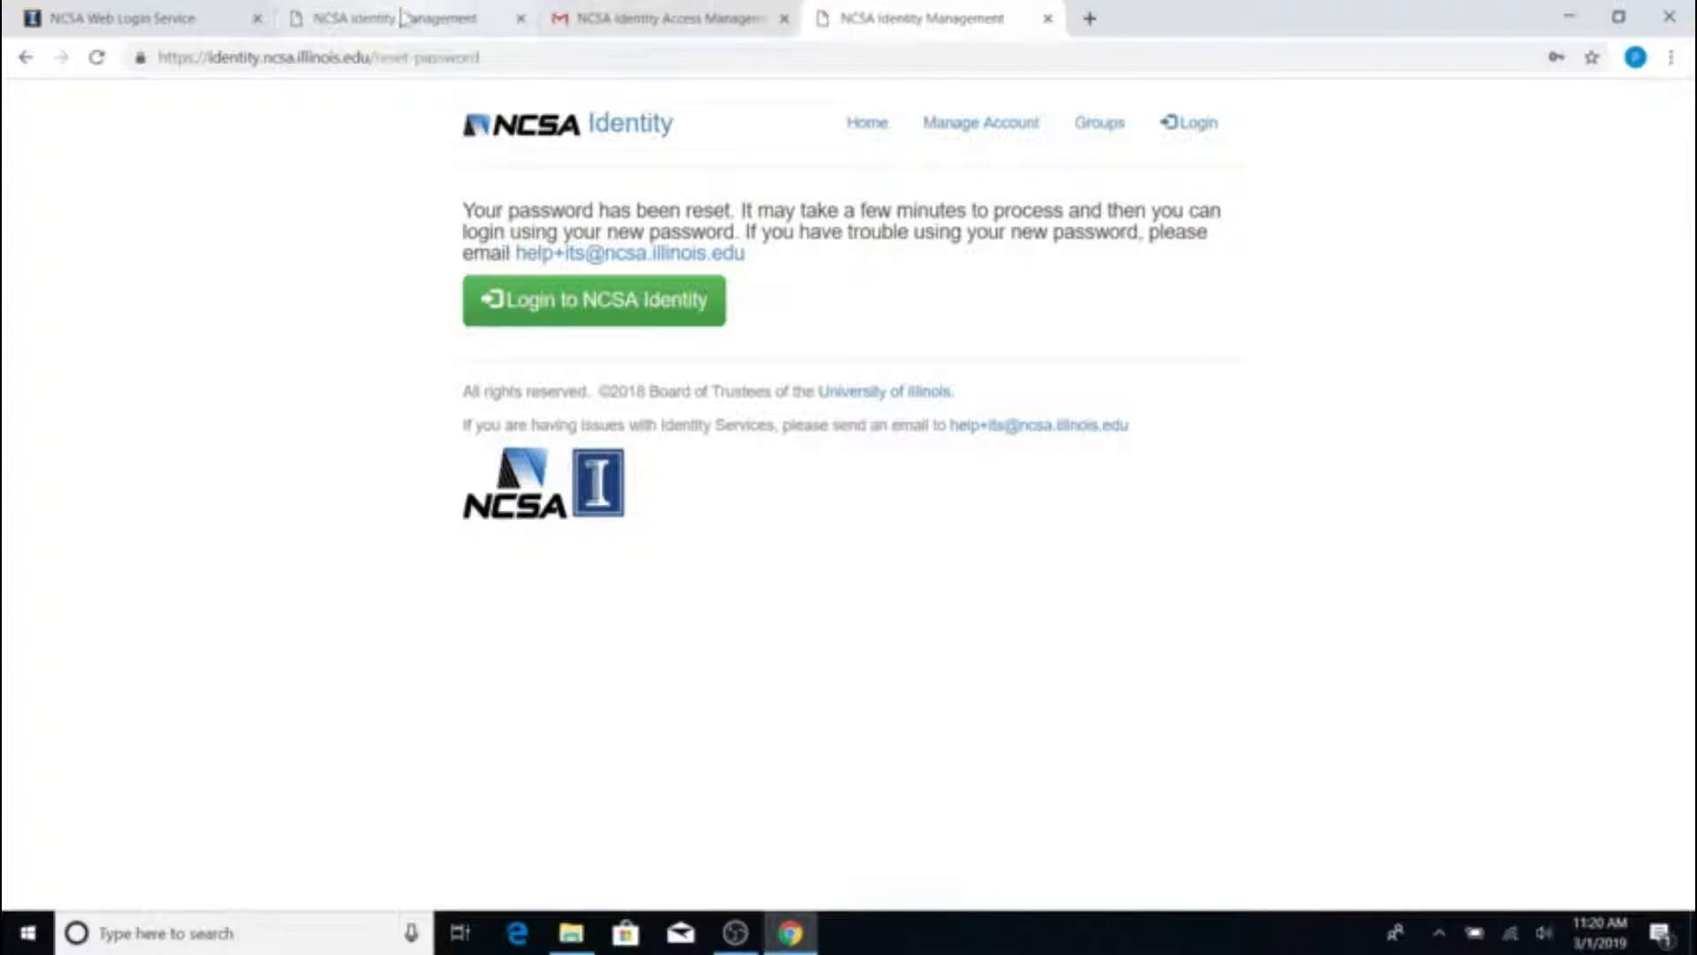
Close the NCSA tab, load portal.geni.net in a new tab, and choose Use GENI
{"action": "left_click", "coordinate": [256, 19]}
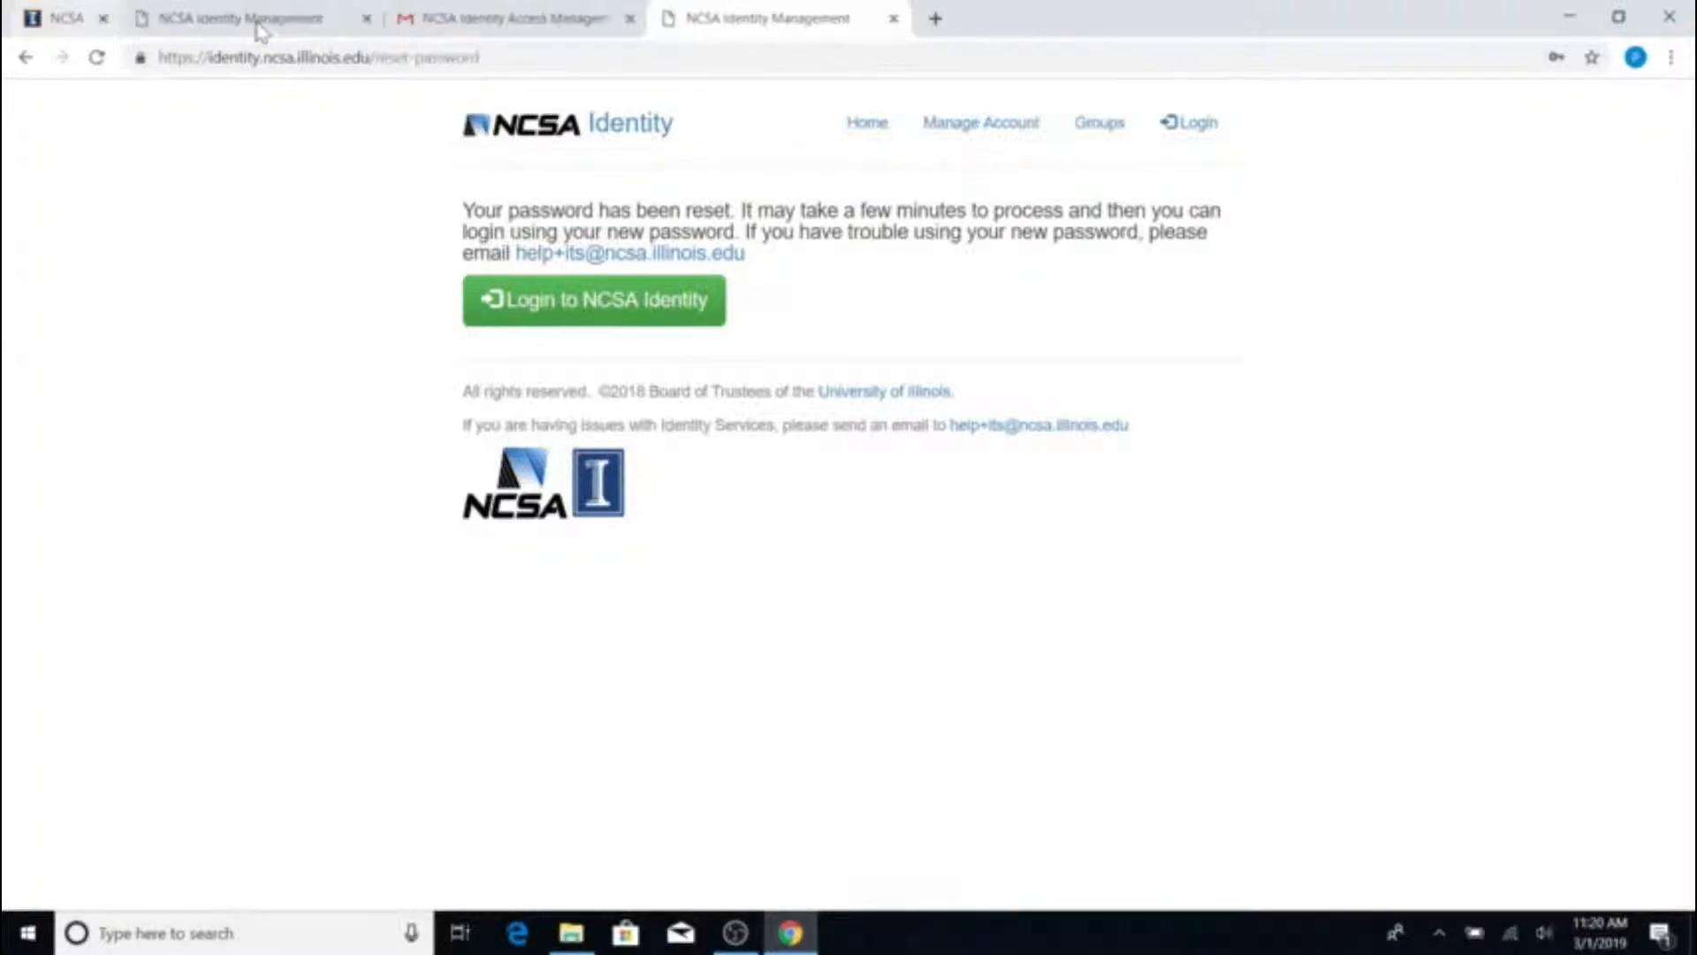
{"action": "left_click", "coordinate": [824, 20]}
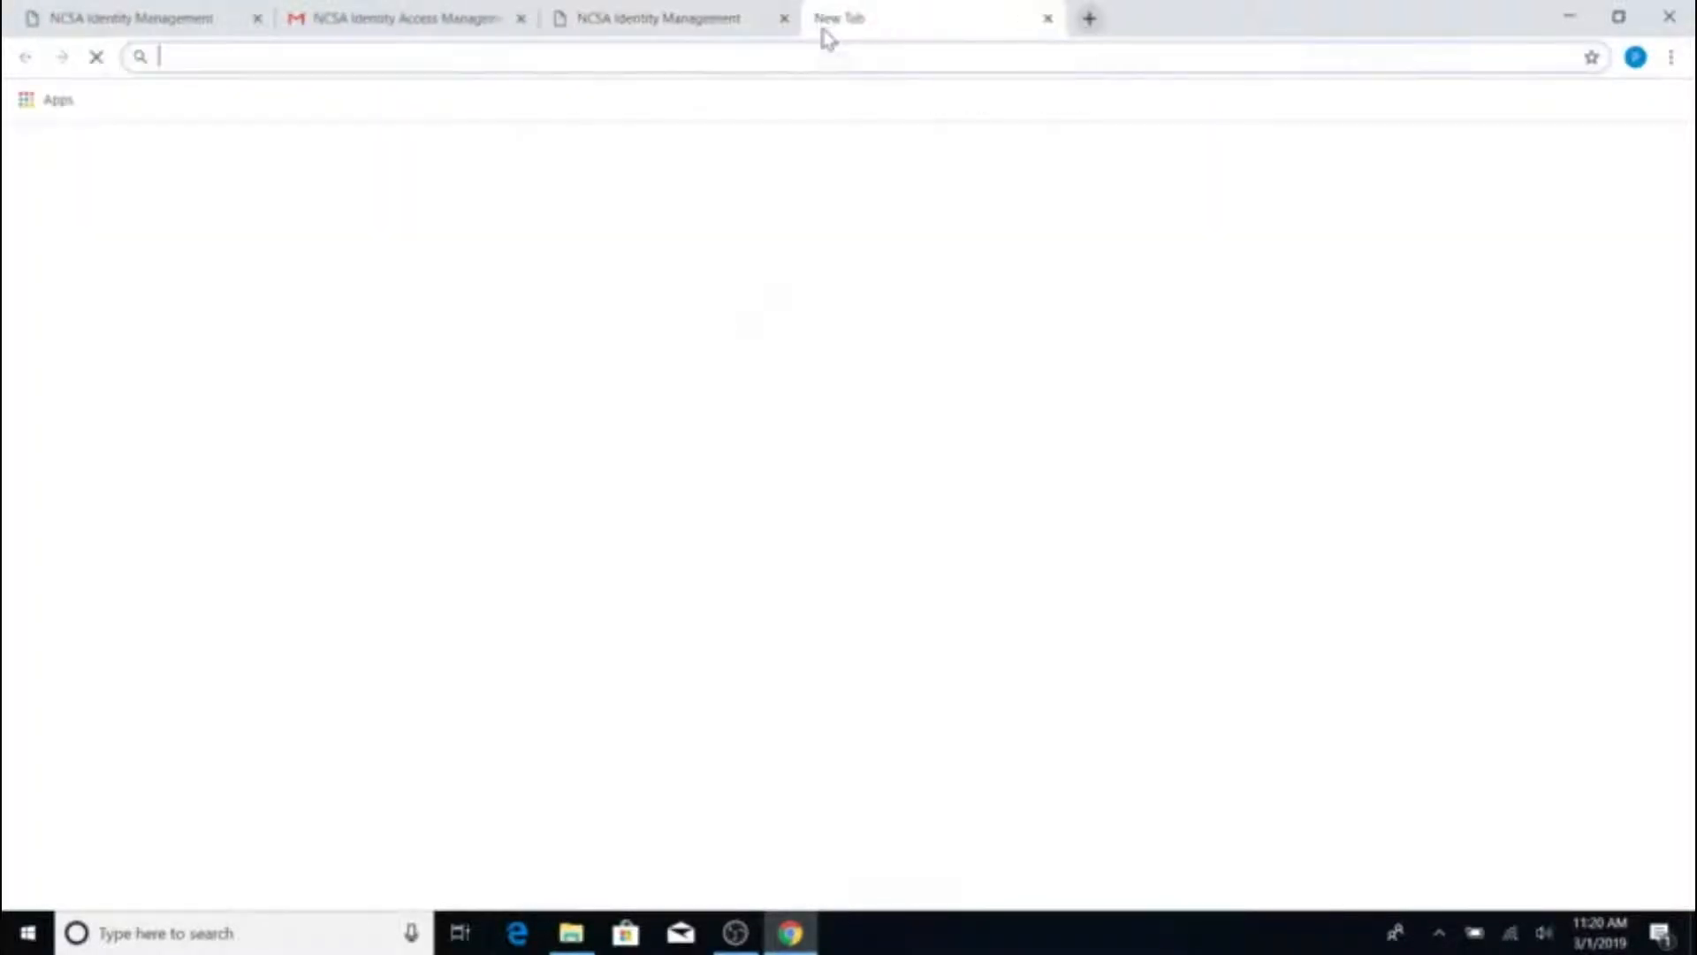
{"action": "type", "text": "portal.geni"}
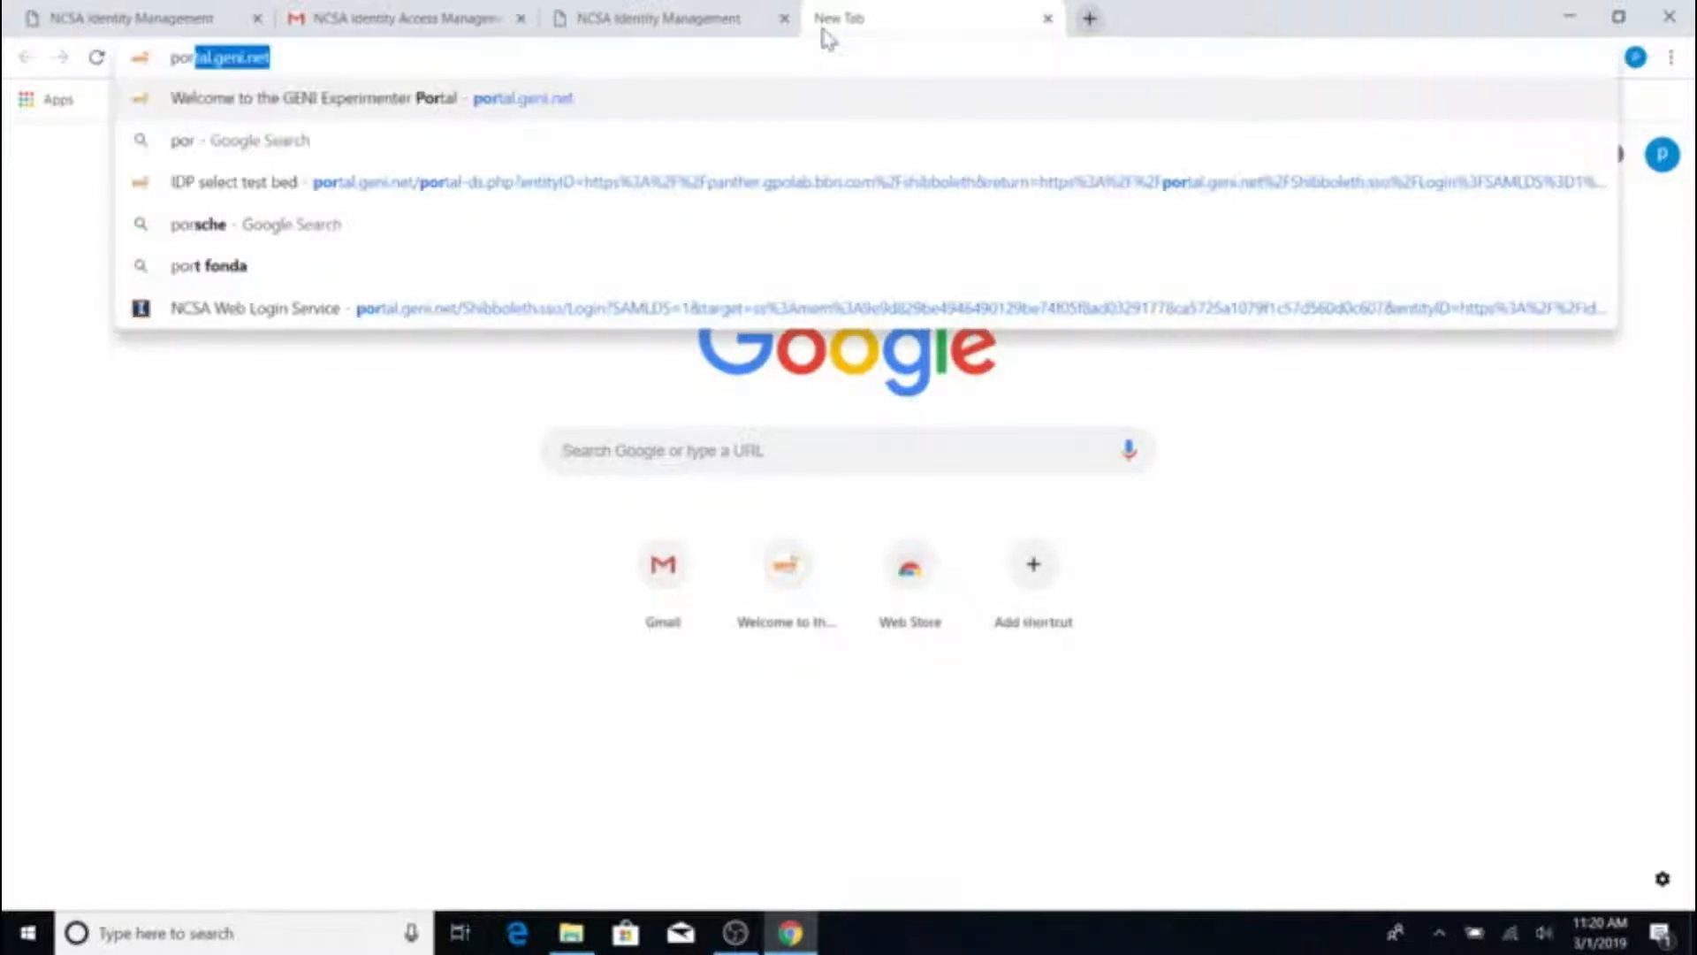
{"action": "type", "text": ".net"}
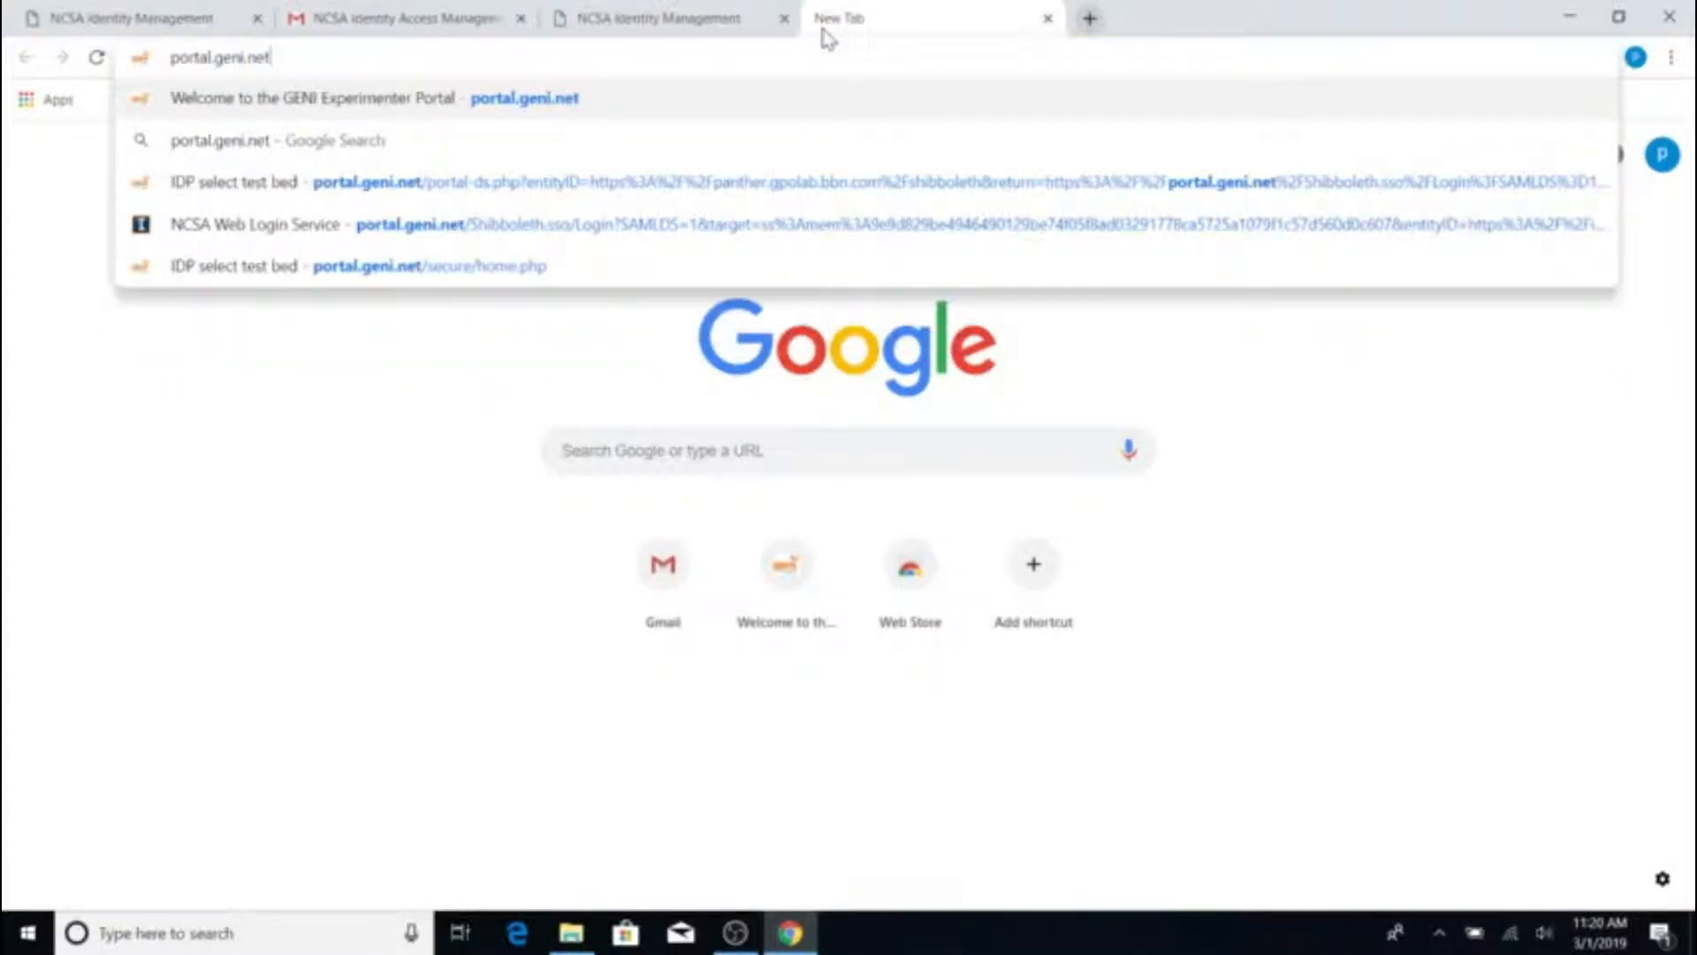
{"action": "key", "text": "Return"}
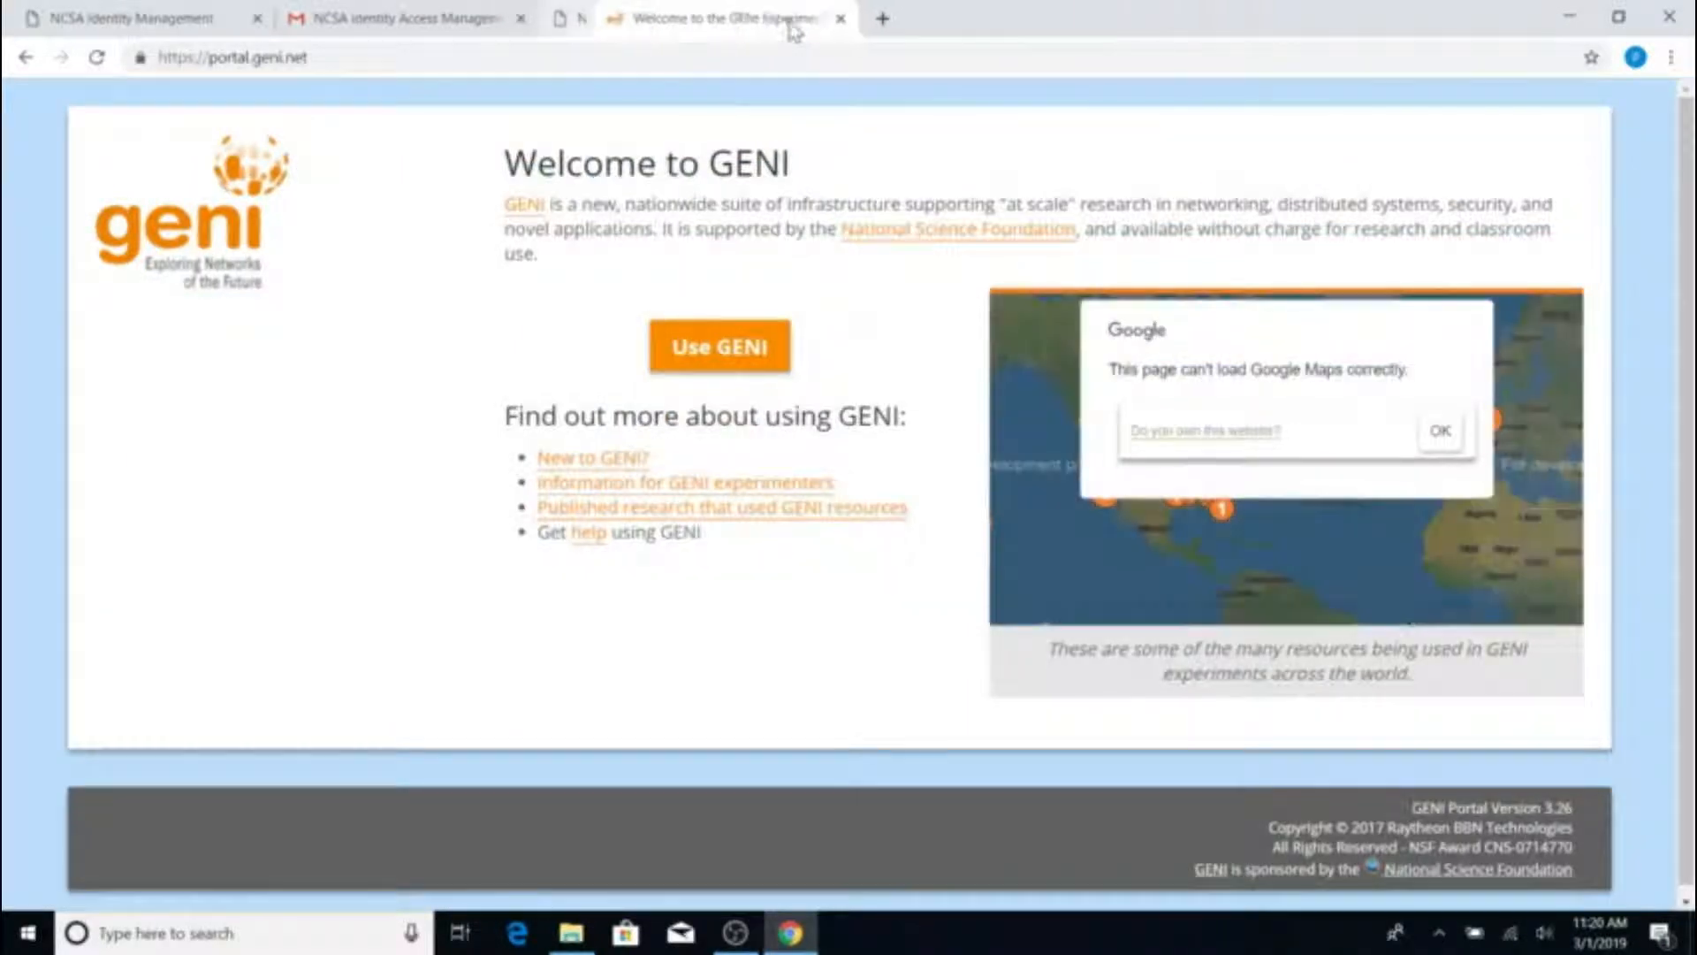
{"action": "left_click", "coordinate": [741, 343]}
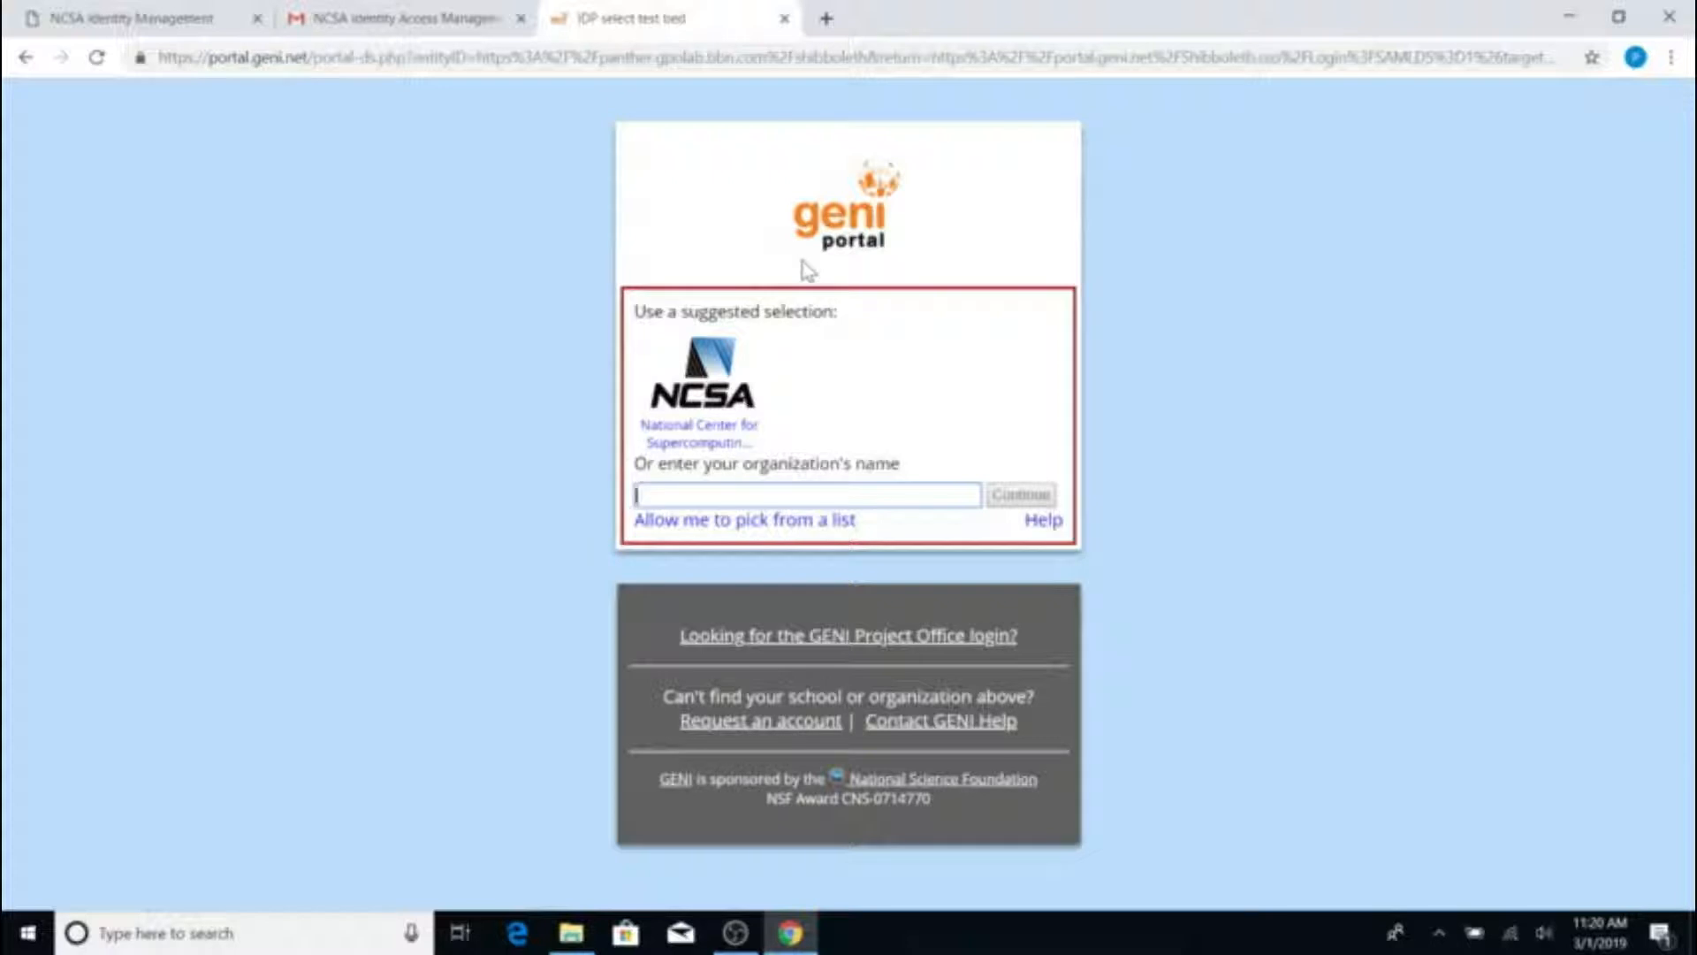
Choose NCSA as the organization and submit the NCSA username and password
{"action": "left_click", "coordinate": [704, 445]}
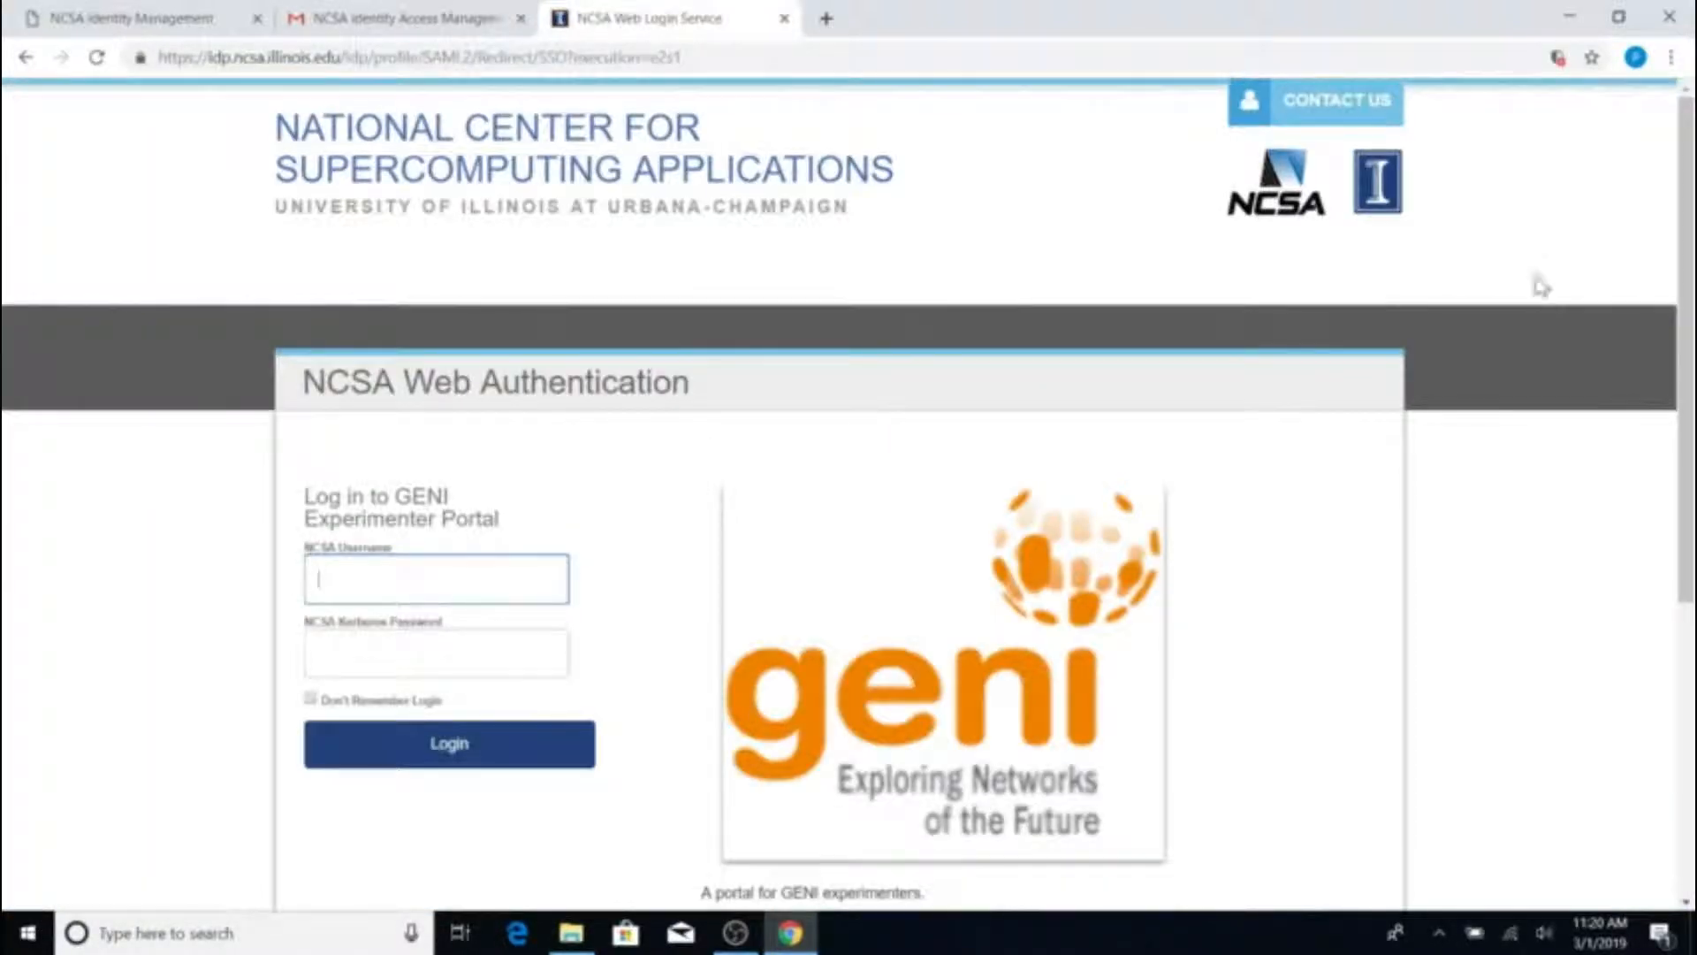
{"action": "scroll", "coordinate": [1541, 285], "scroll_direction": "down", "scroll_amount": 1}
{"action": "type", "text": "park"}
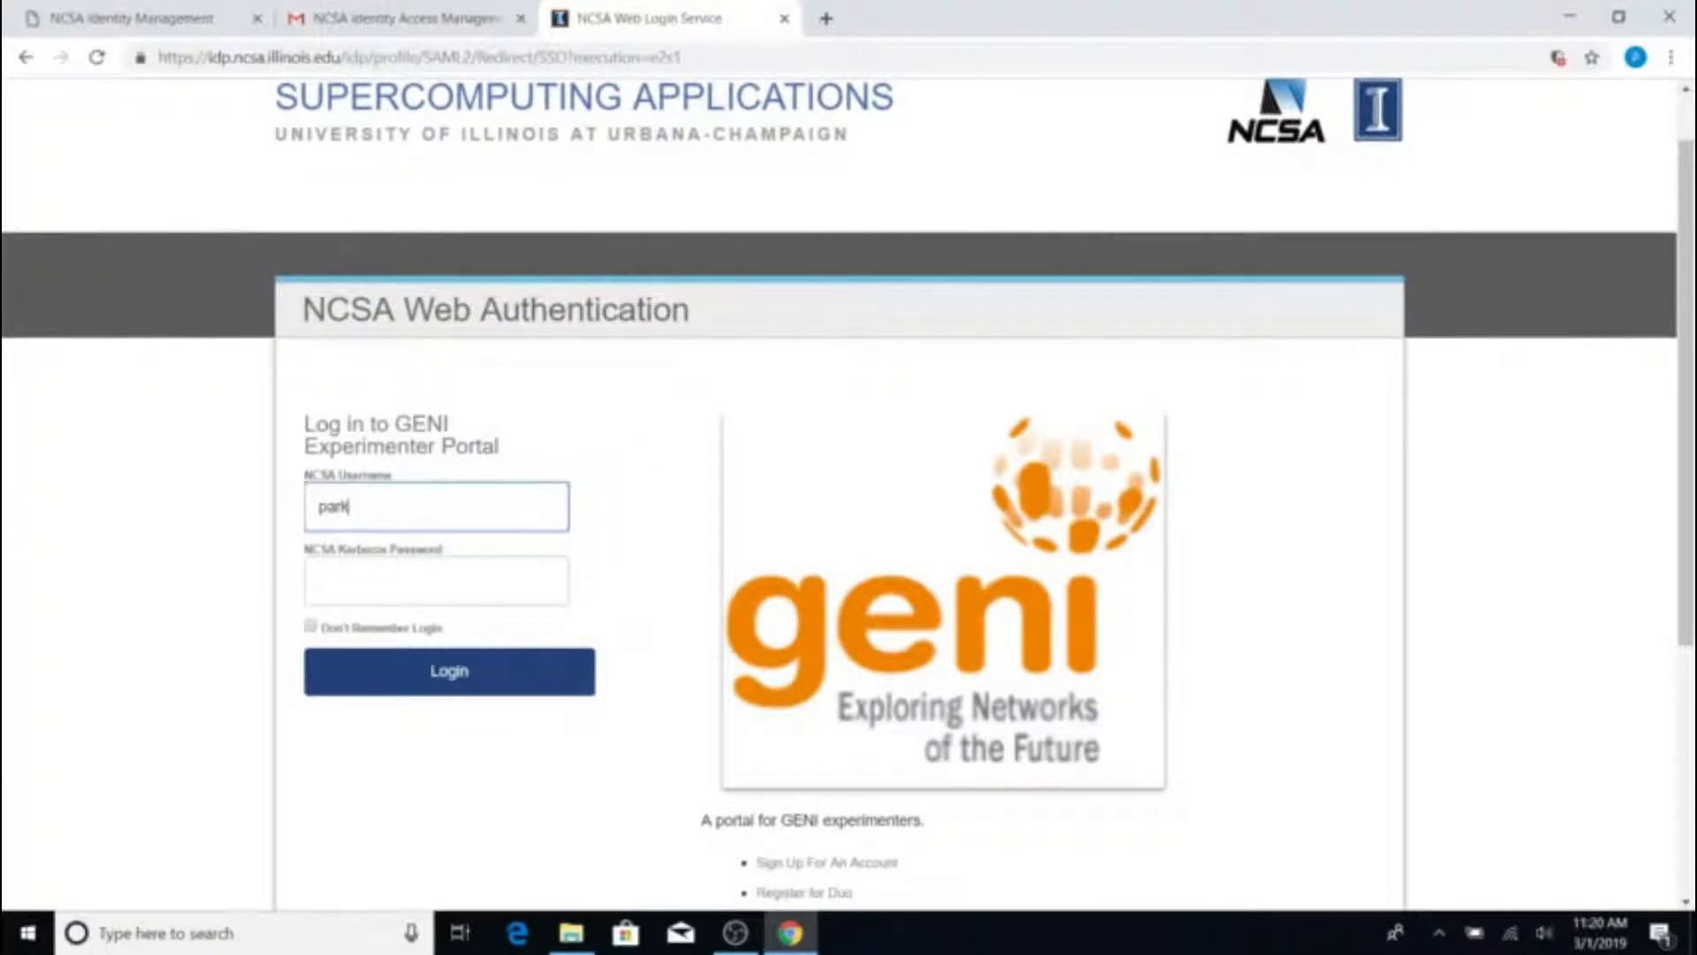
{"action": "type", "text": "geni"}
{"action": "key", "text": "Tab"}
{"action": "type", "text": "•••••••••"}
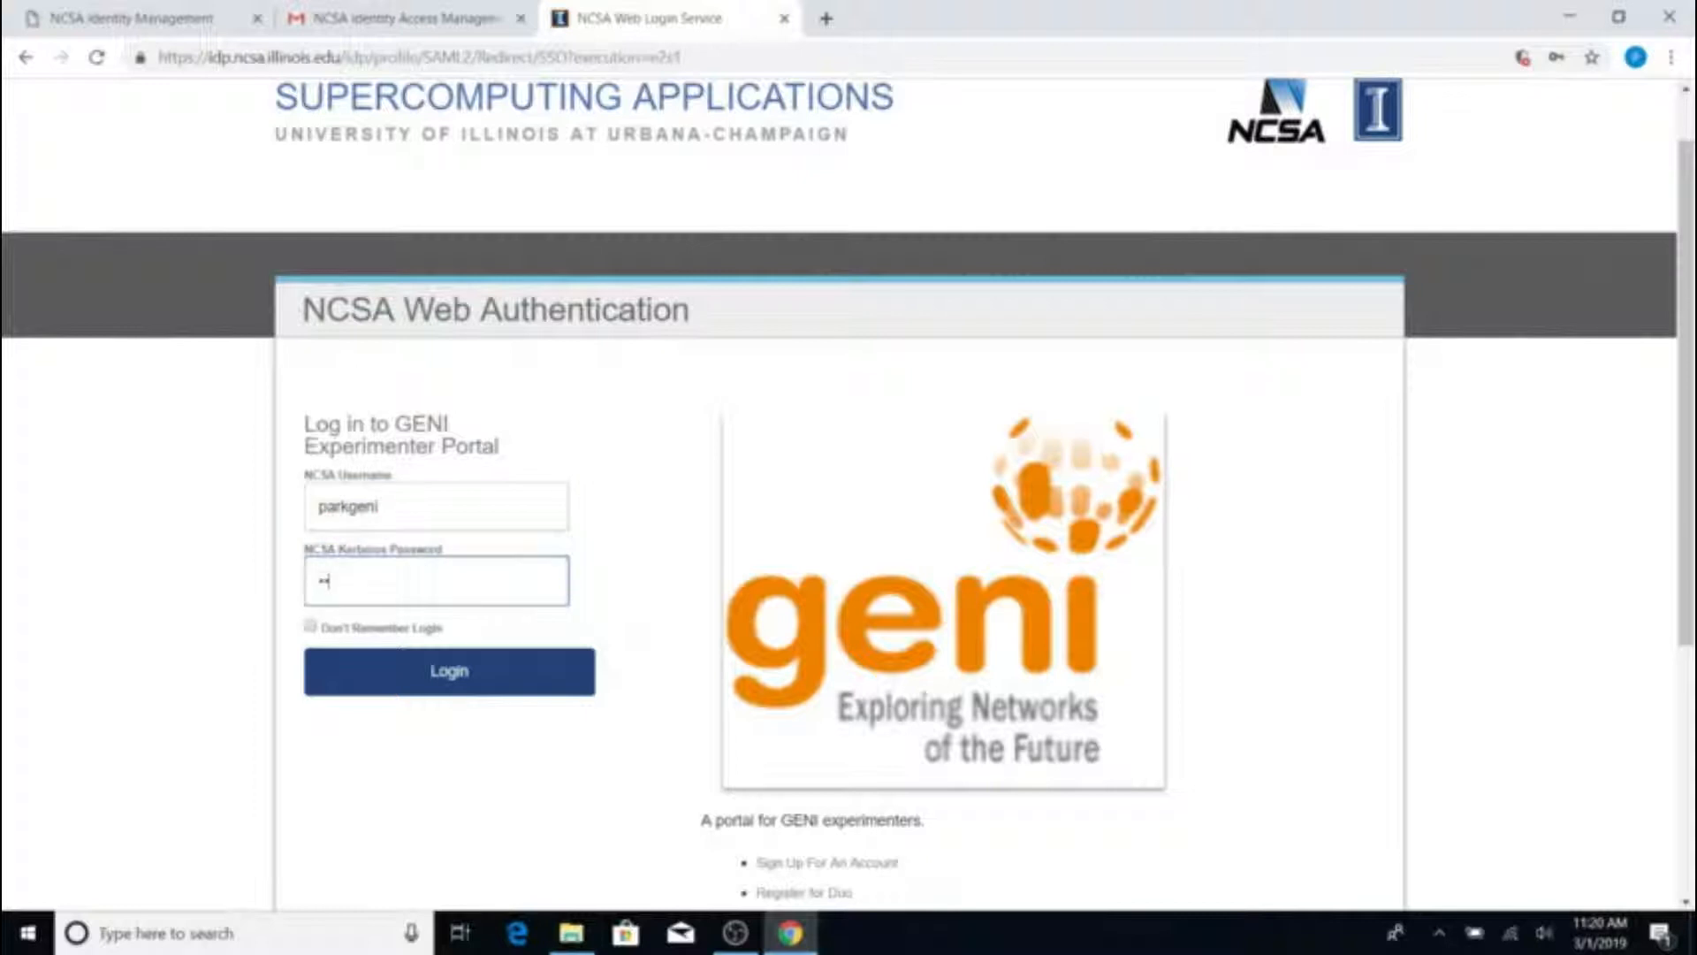
{"action": "key", "text": "Return"}
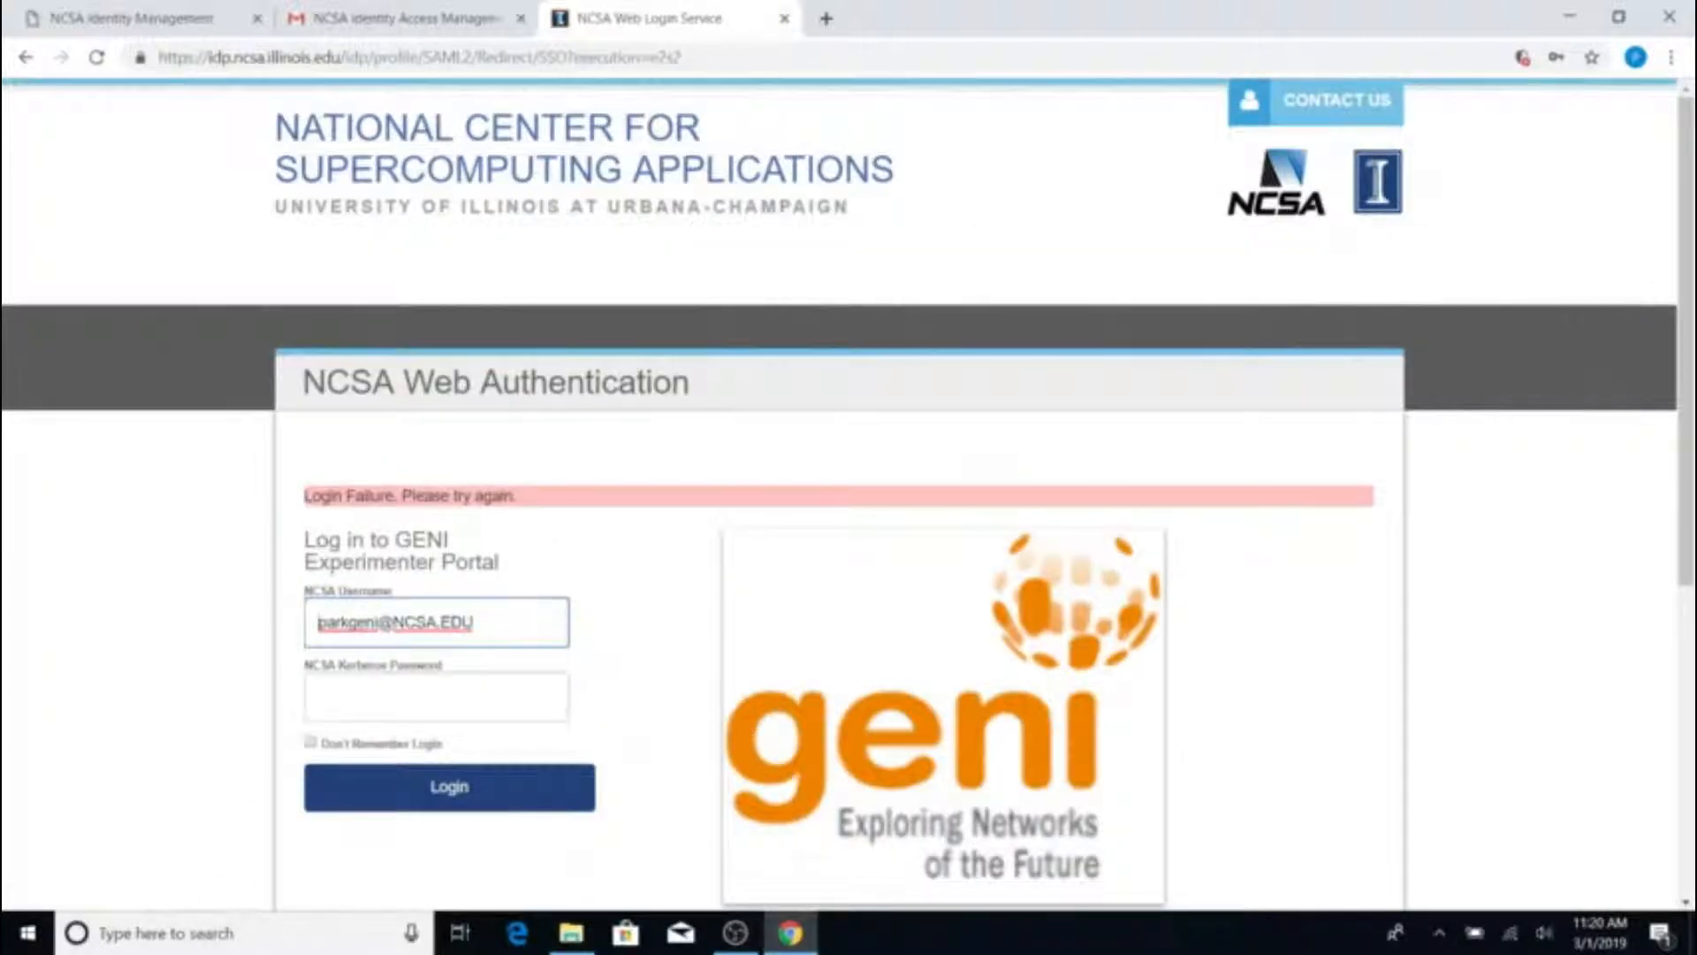
Retry with the autofilled username and password, then close the failed login tab
{"action": "key", "text": "BackSpace"}
{"action": "key", "text": "BackSpace"}
{"action": "key", "text": "BackSpace"}
{"action": "key", "text": "BackSpace"}
{"action": "key", "text": "BackSpace"}
{"action": "key", "text": "BackSpace"}
{"action": "key", "text": "BackSpace"}
{"action": "key", "text": "BackSpace"}
{"action": "key", "text": "BackSpace"}
{"action": "key", "text": "BackSpace"}
{"action": "key", "text": "BackSpace"}
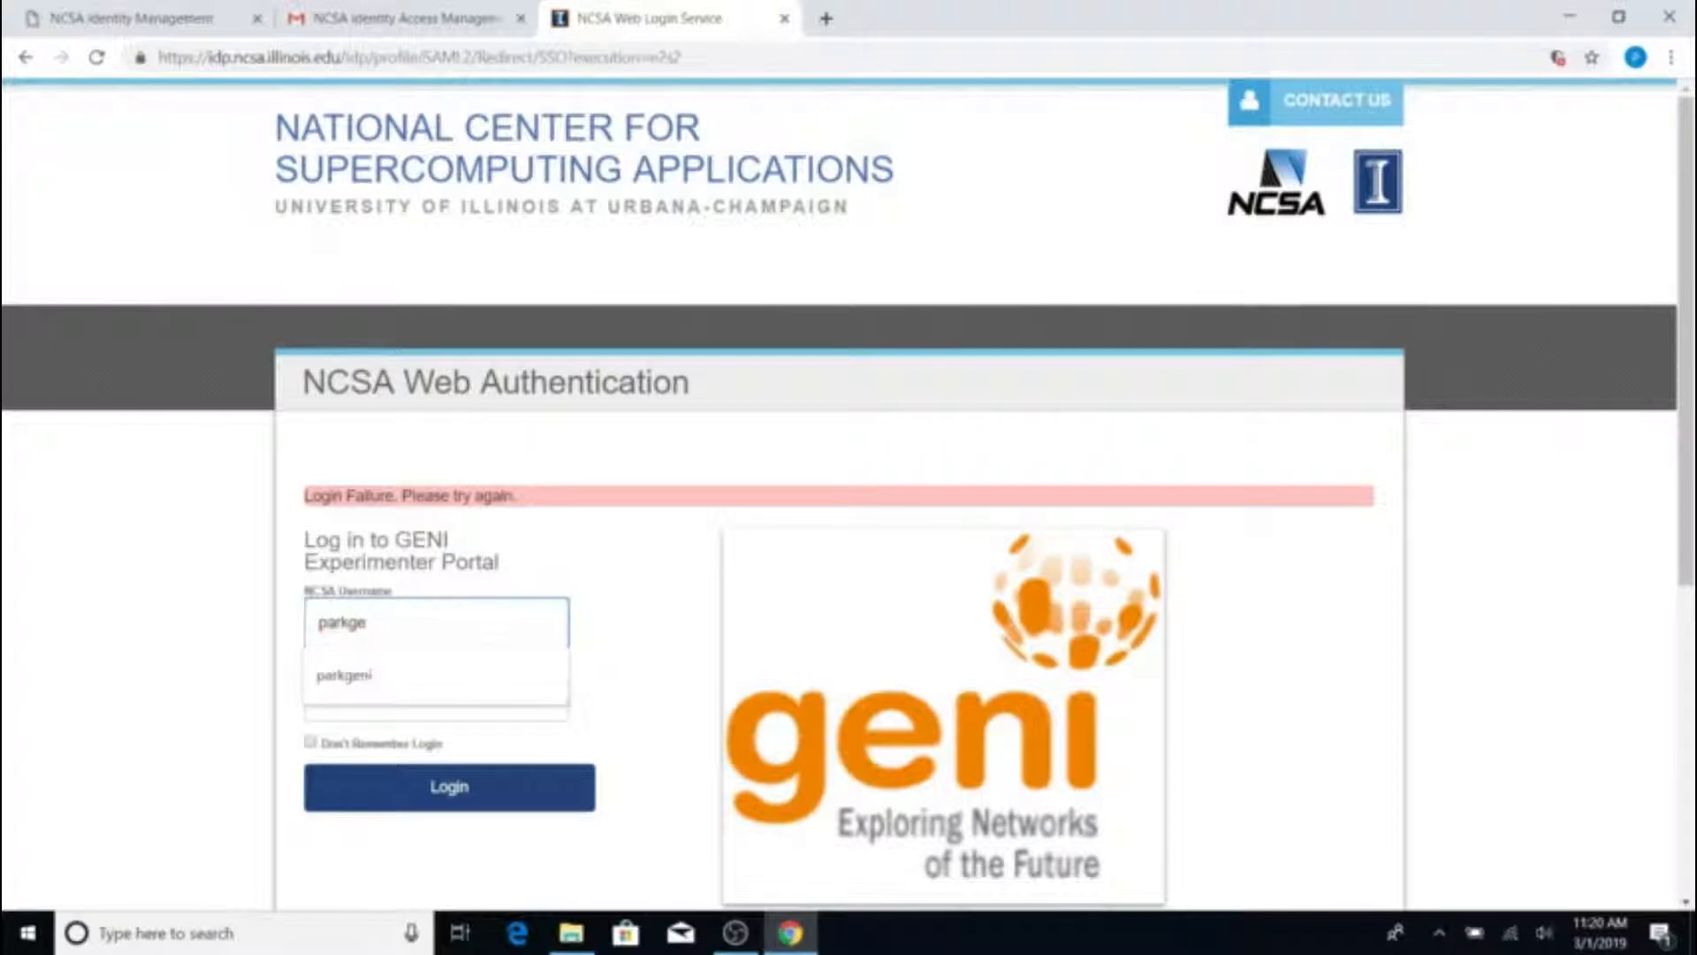
{"action": "type", "text": "ni"}
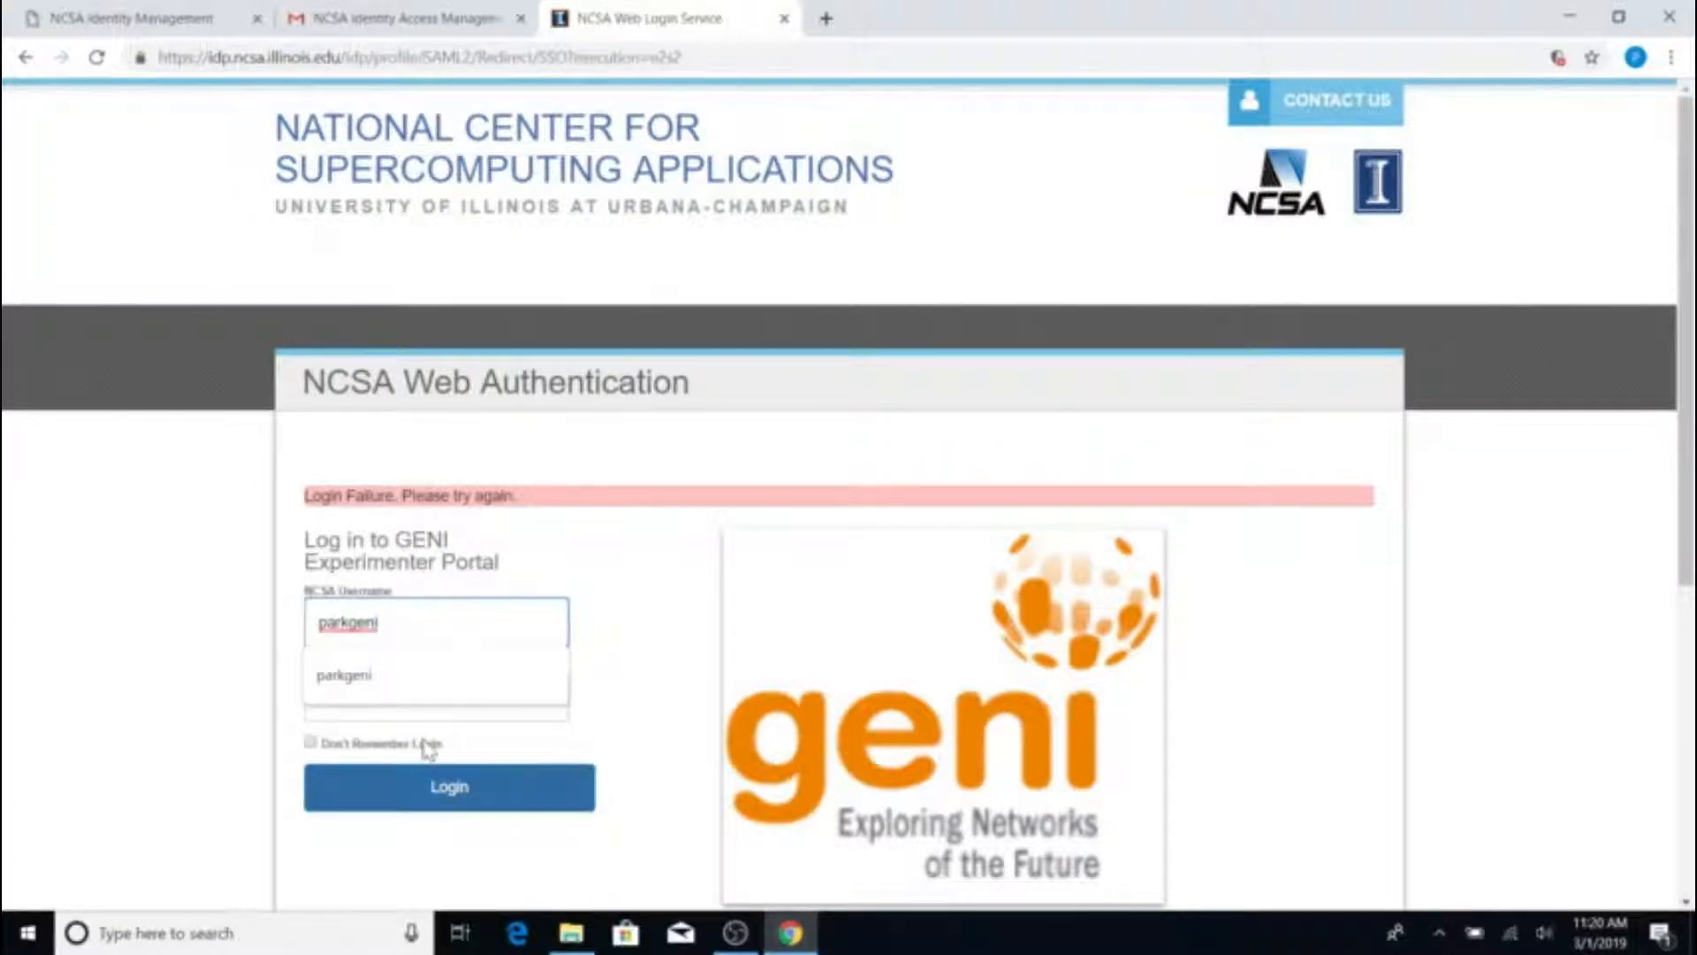
{"action": "left_click", "coordinate": [419, 695]}
{"action": "key", "text": "Tab"}
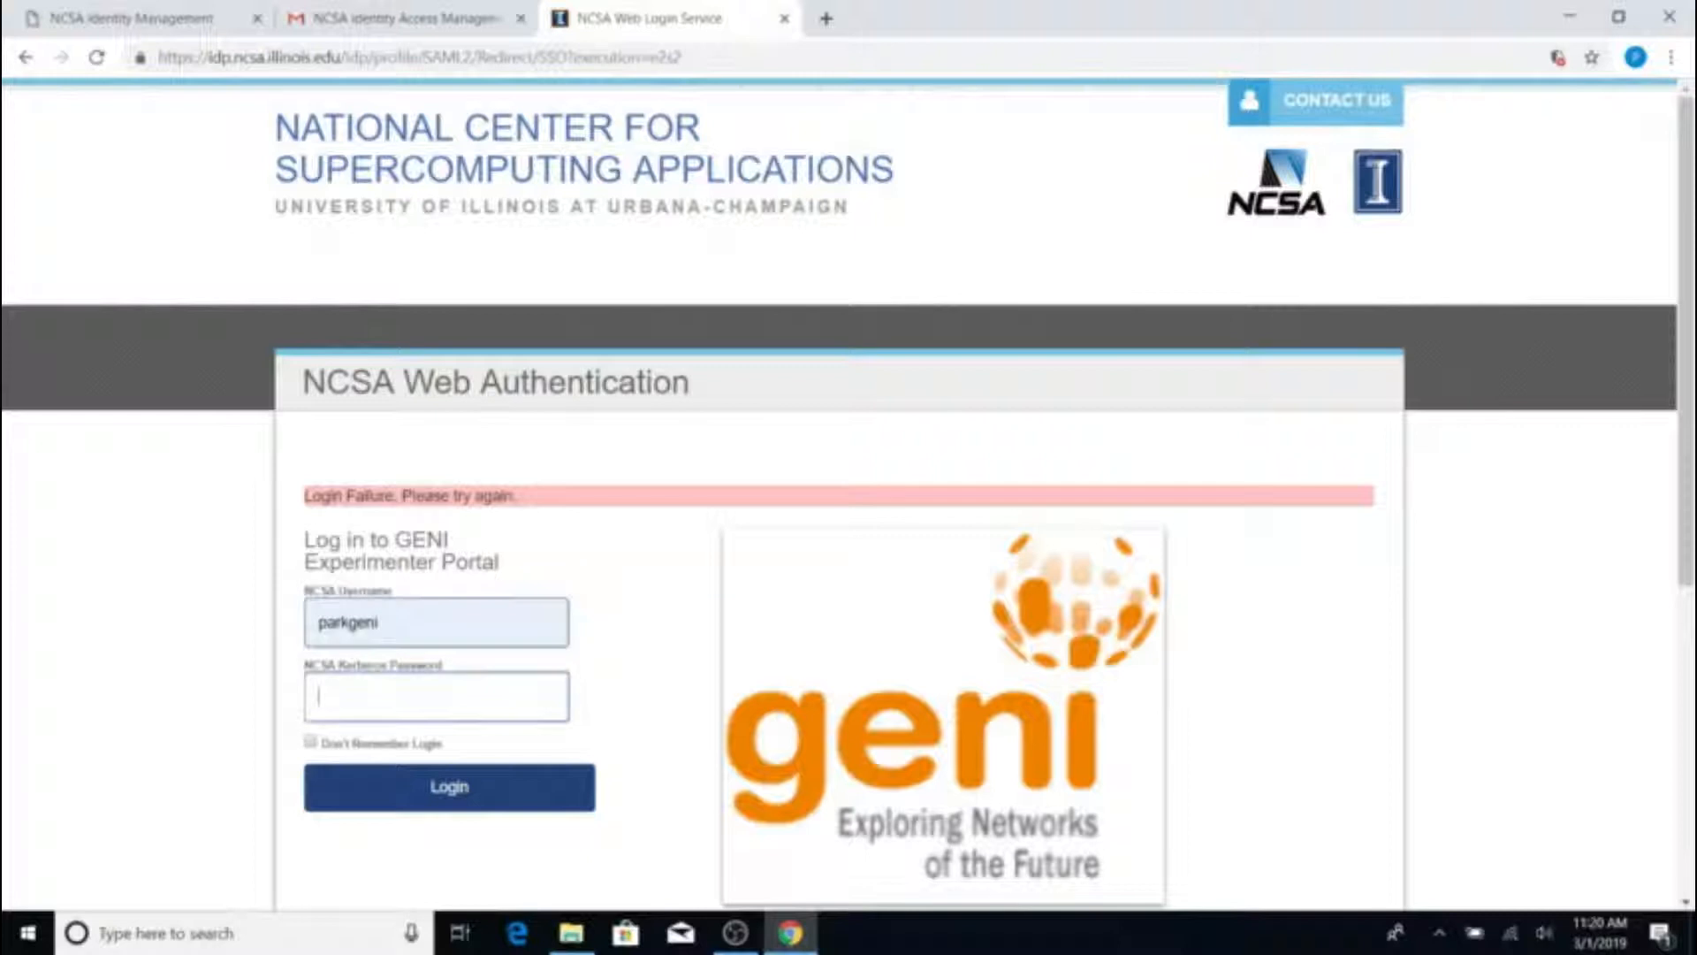
{"action": "type", "text": "*********"}
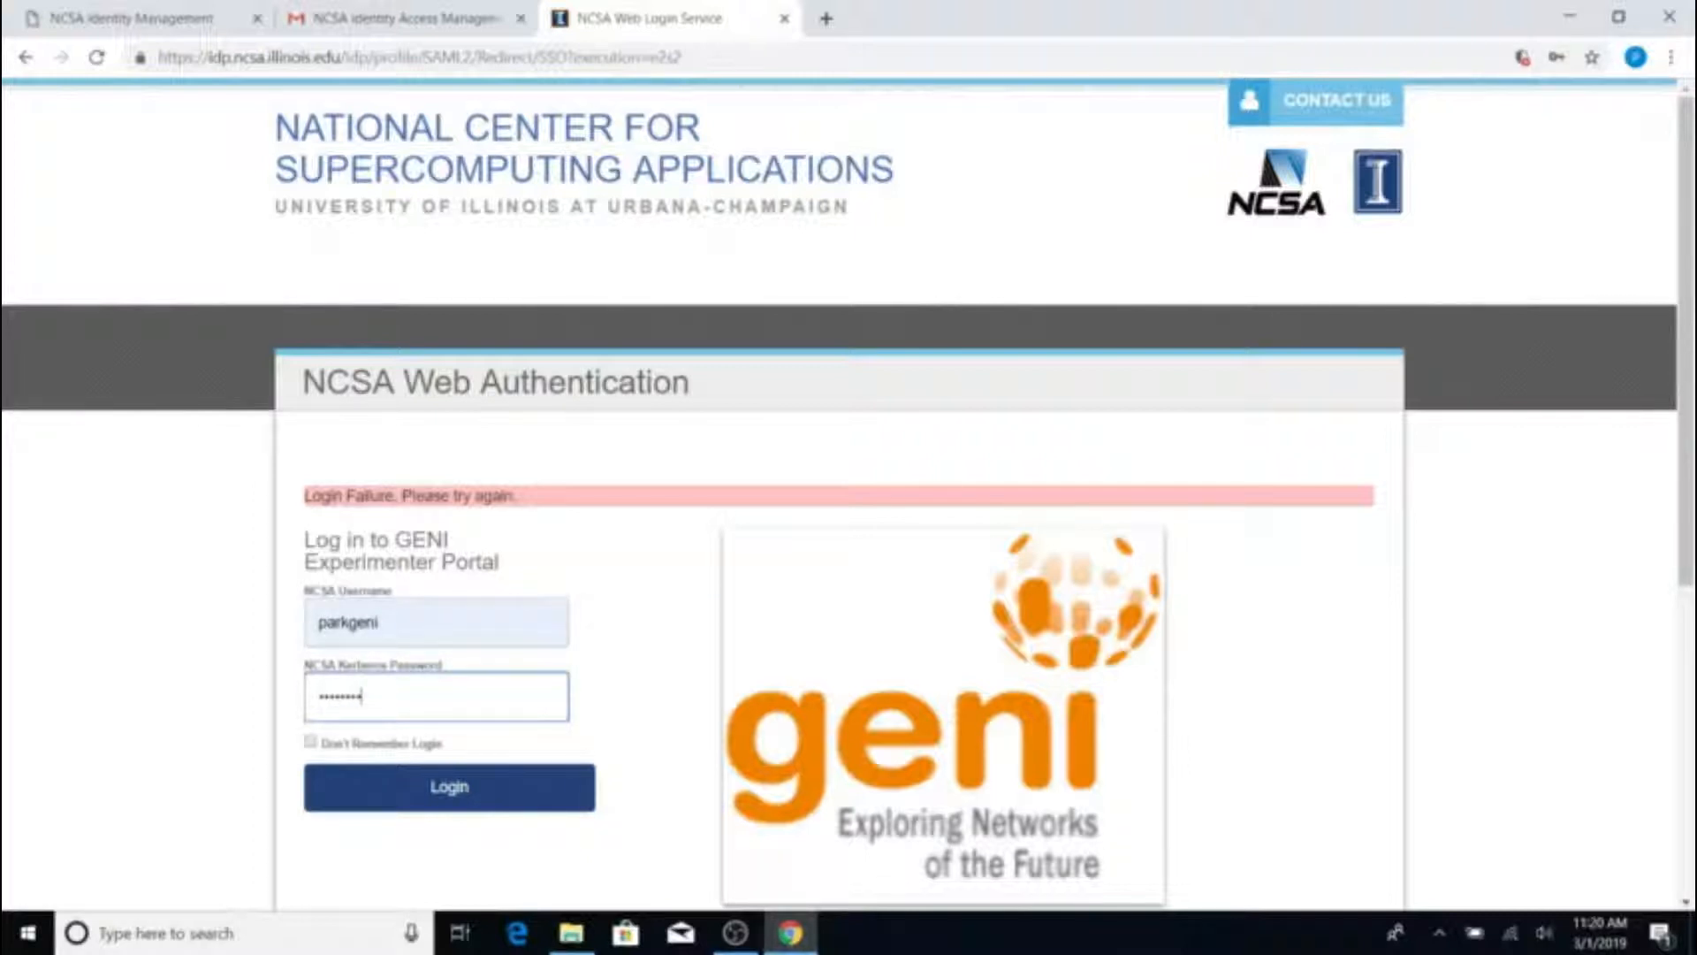
{"action": "left_click", "coordinate": [426, 802]}
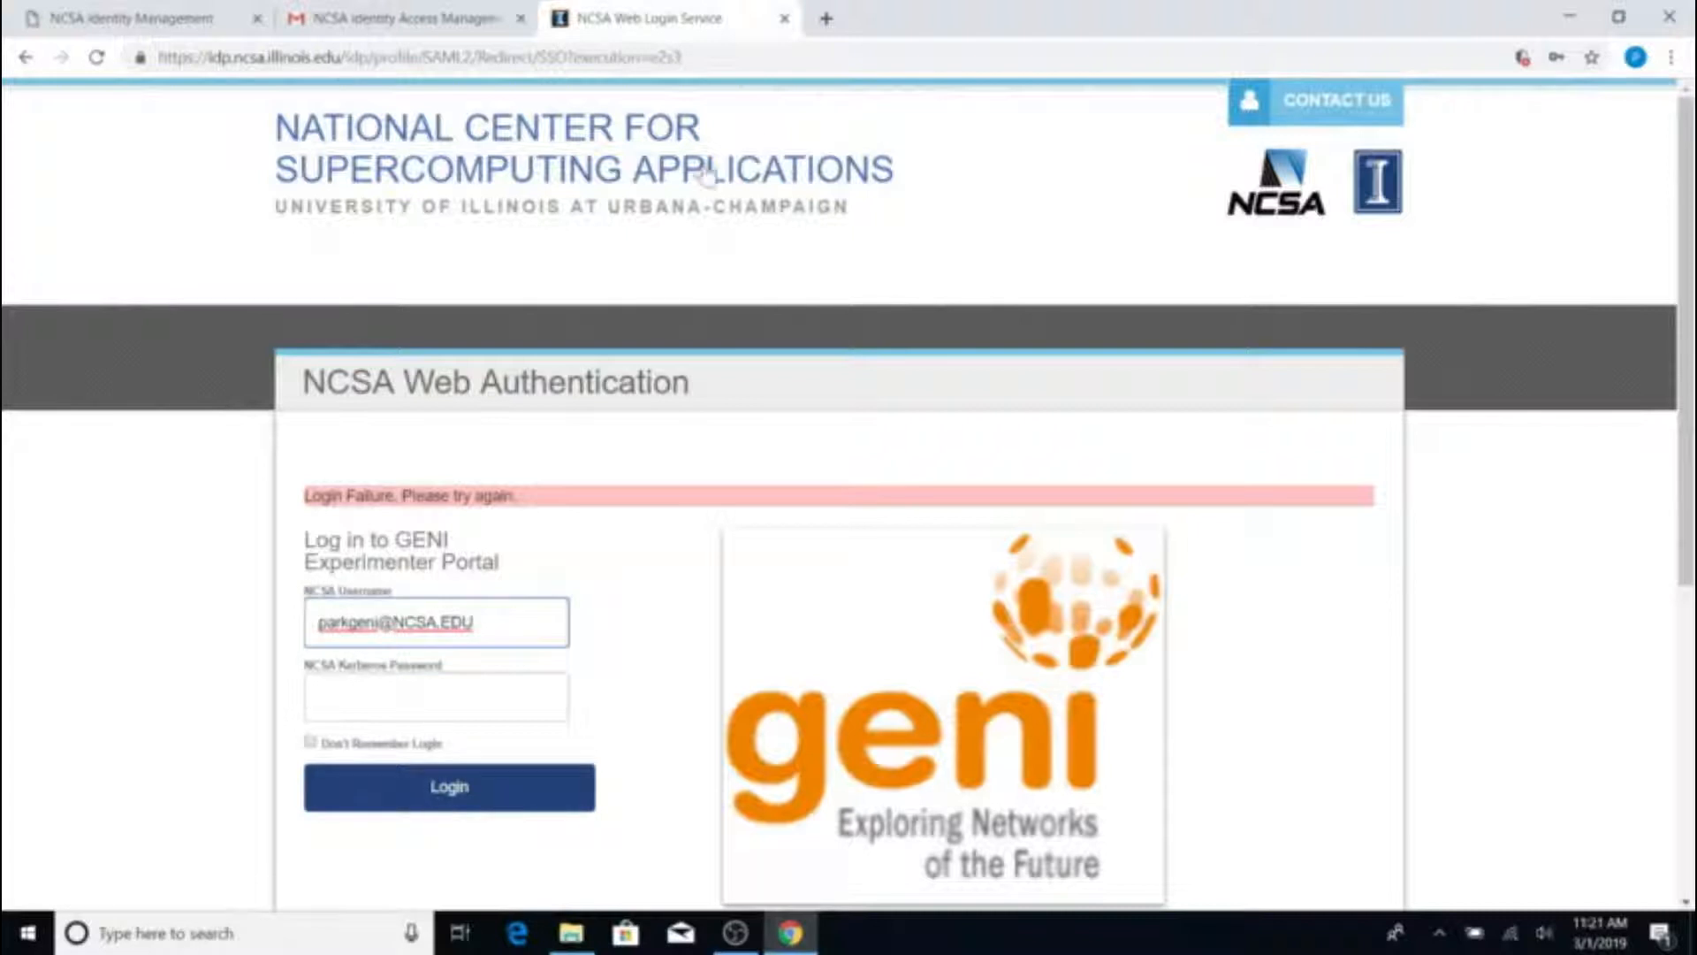
{"action": "left_click", "coordinate": [785, 18]}
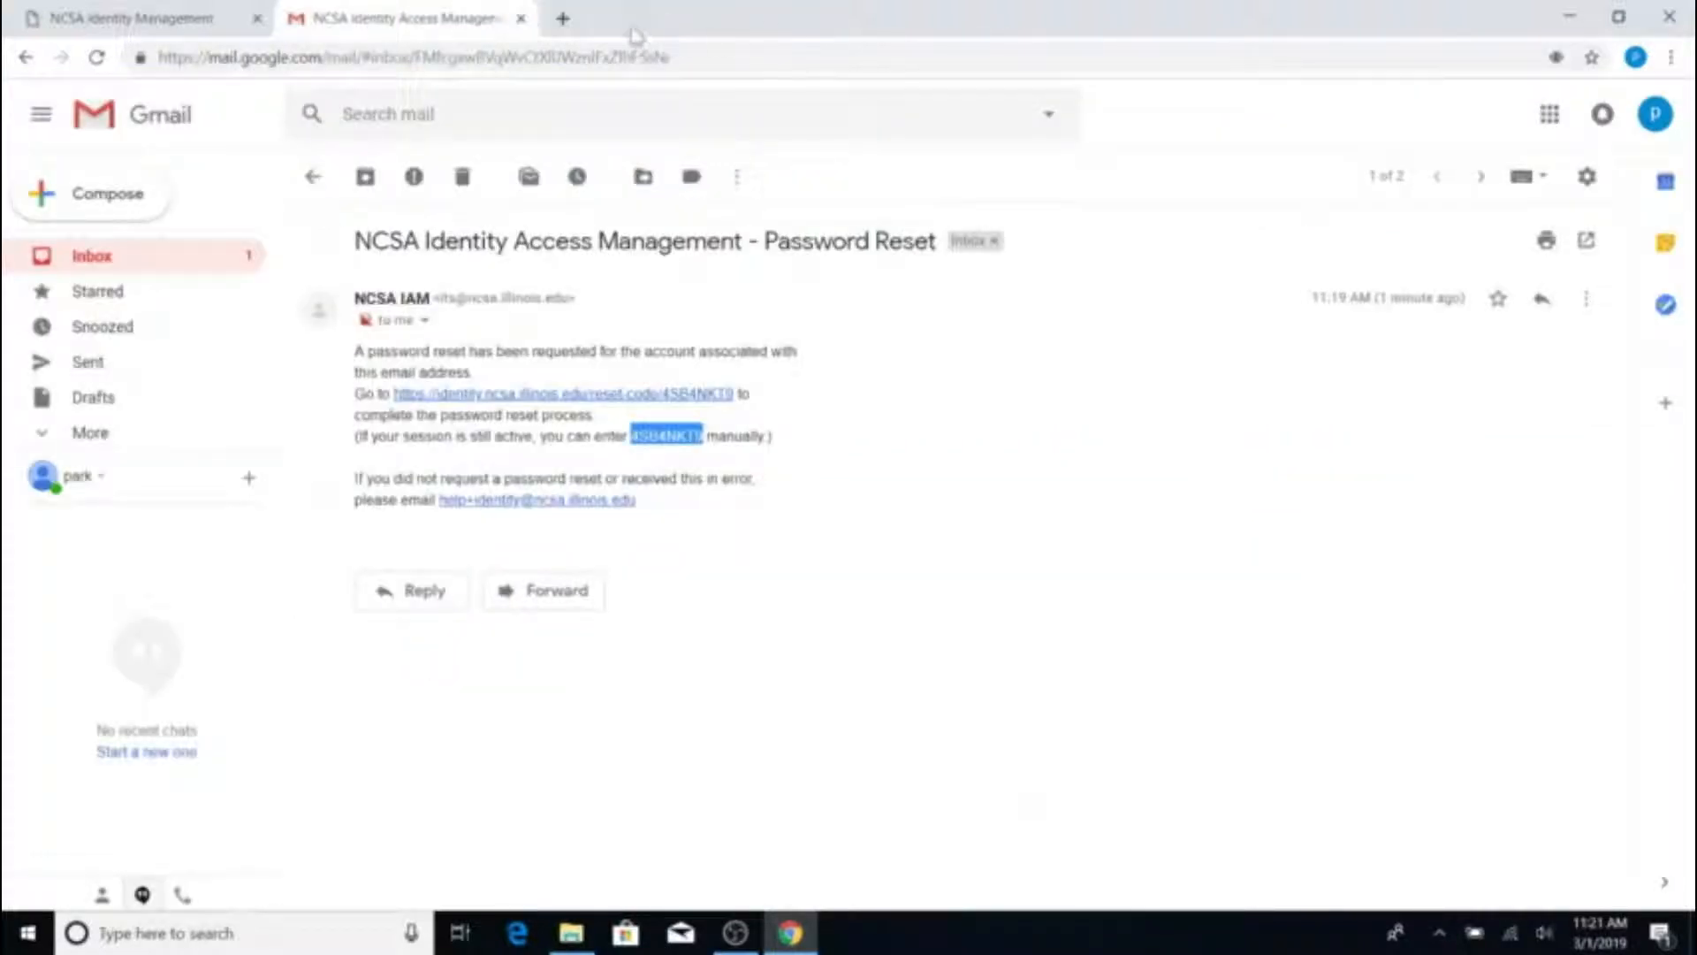
Load portal.geni.net in a new tab, enter via Use GENI, and pick NCSA
{"action": "left_click", "coordinate": [574, 20]}
{"action": "type", "text": "porta"}
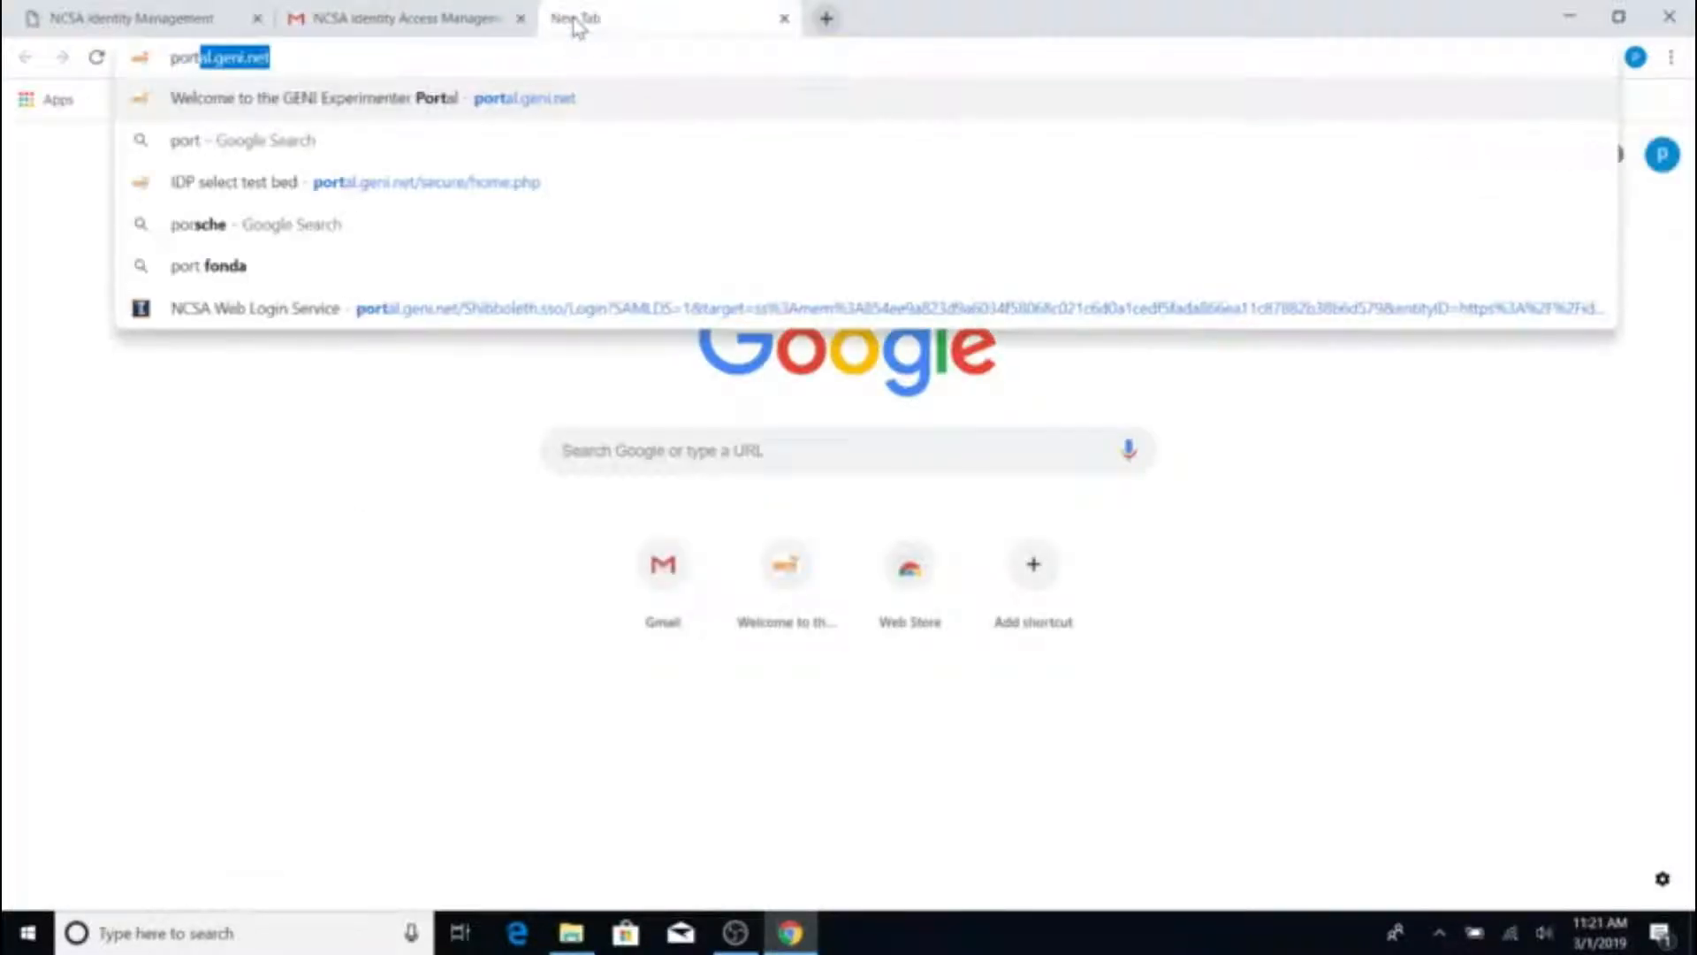
{"action": "type", "text": "l.geni.n"}
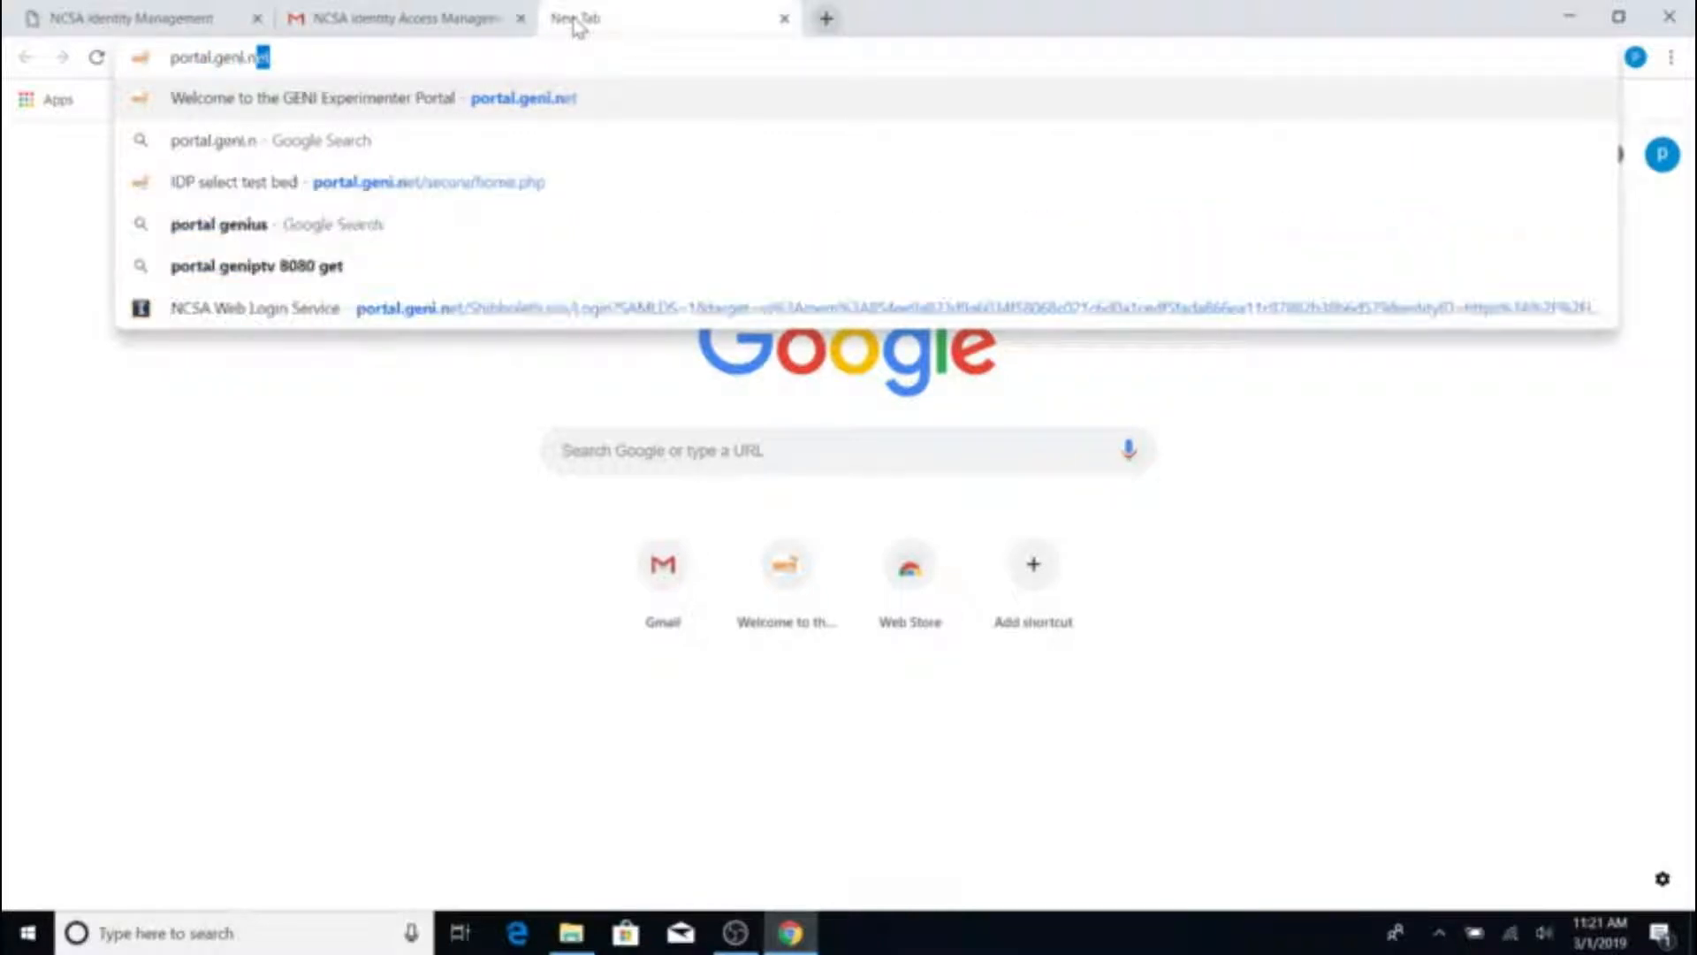
{"action": "key", "text": "Return"}
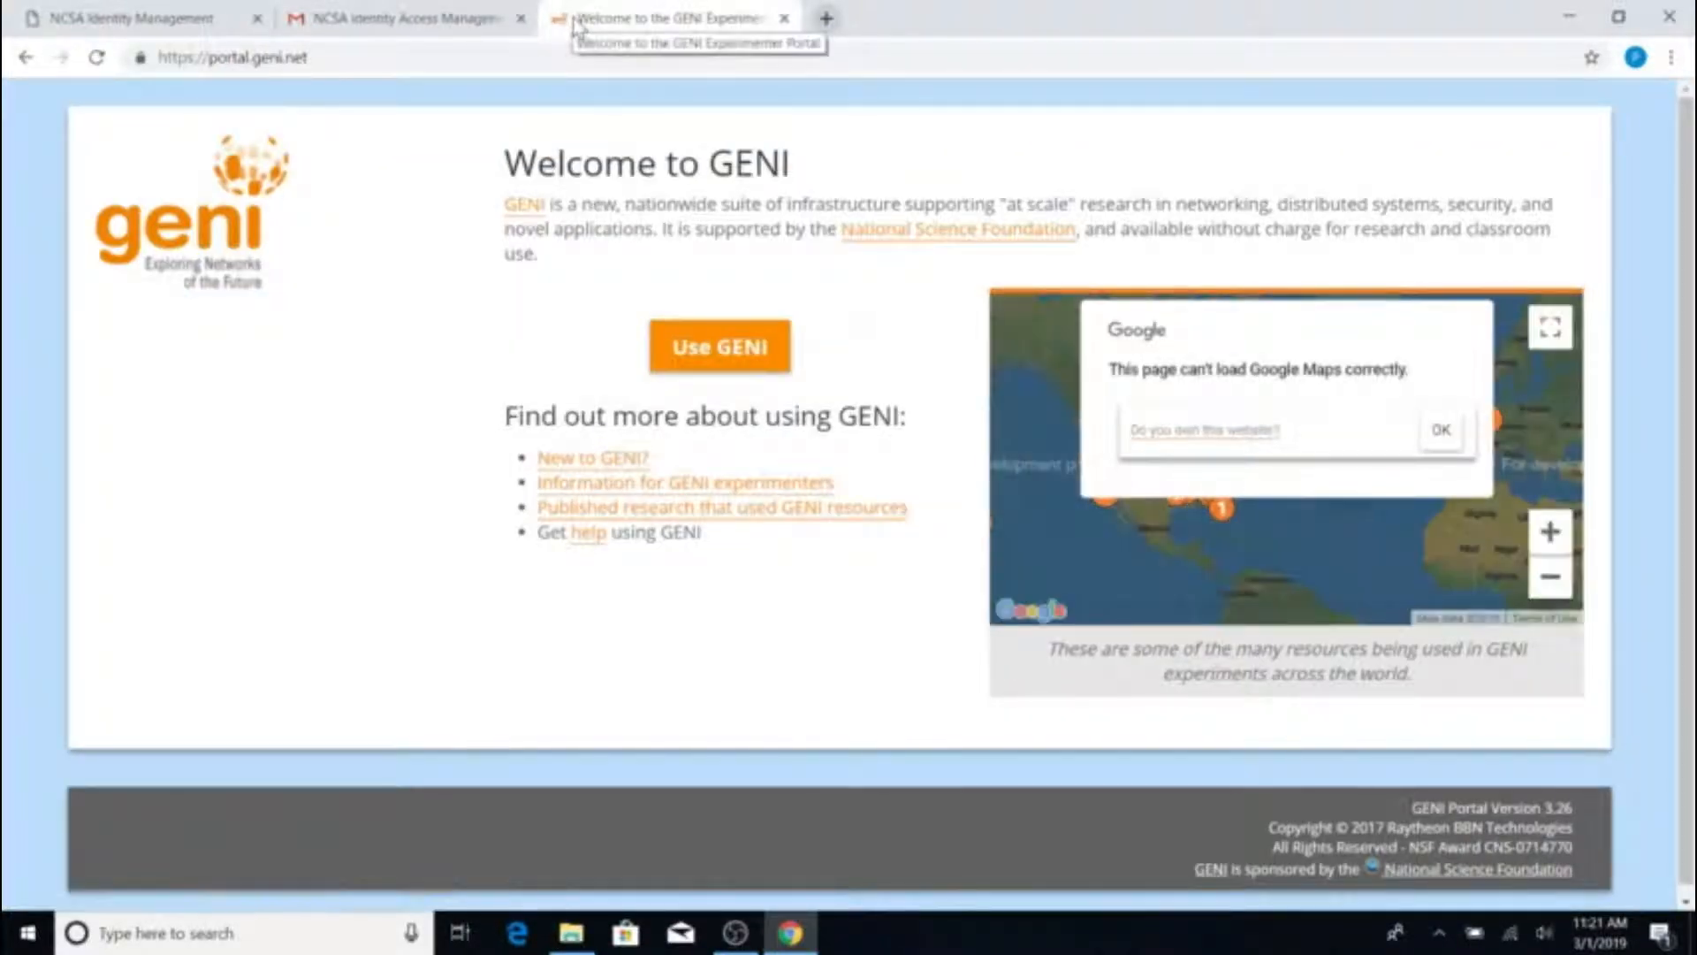
{"action": "left_click", "coordinate": [694, 347]}
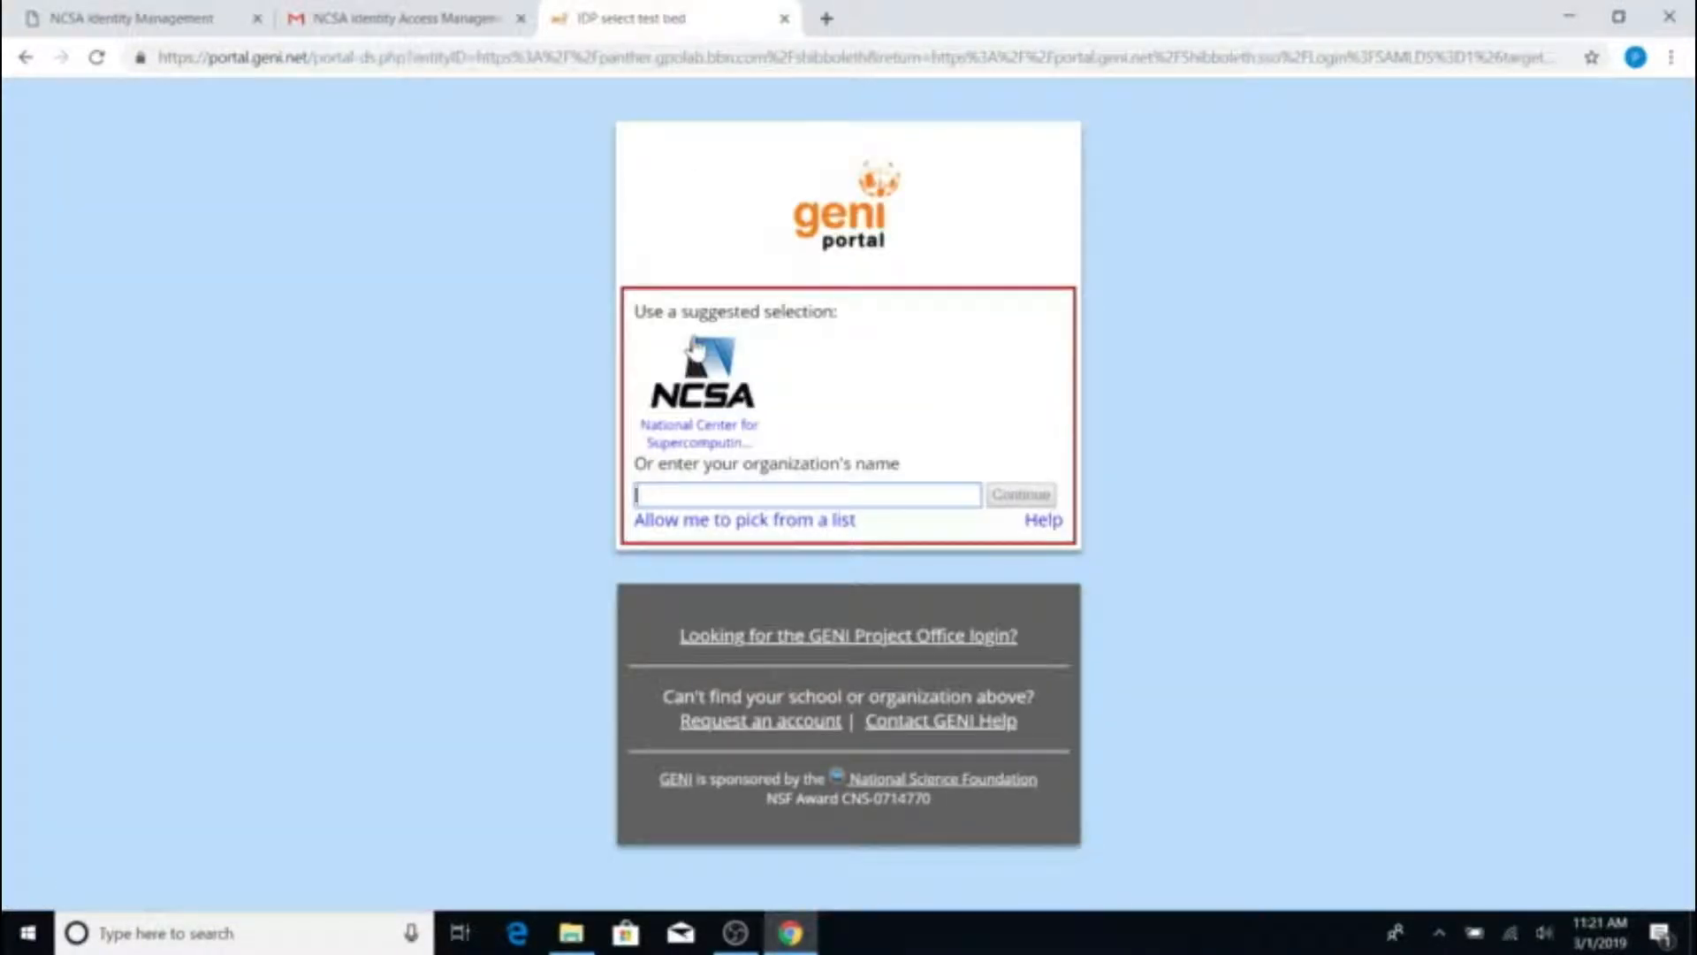
{"action": "left_click", "coordinate": [695, 416]}
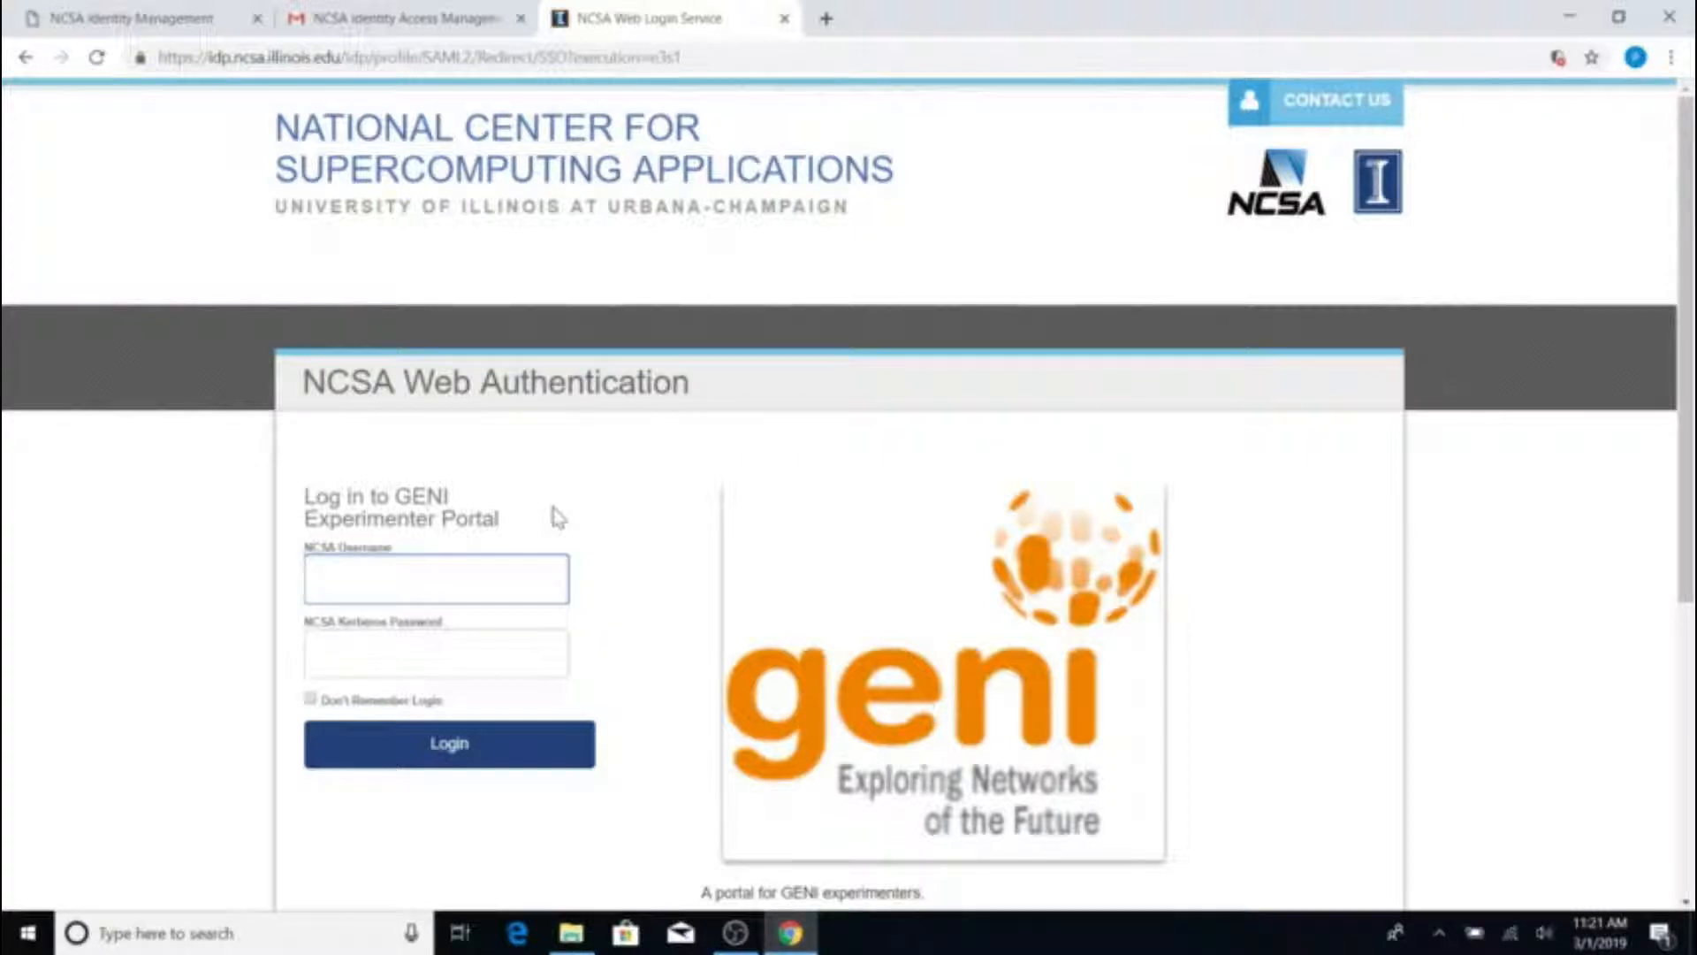
Submit the saved NCSA username with the account password
{"action": "type", "text": "parkgeni"}
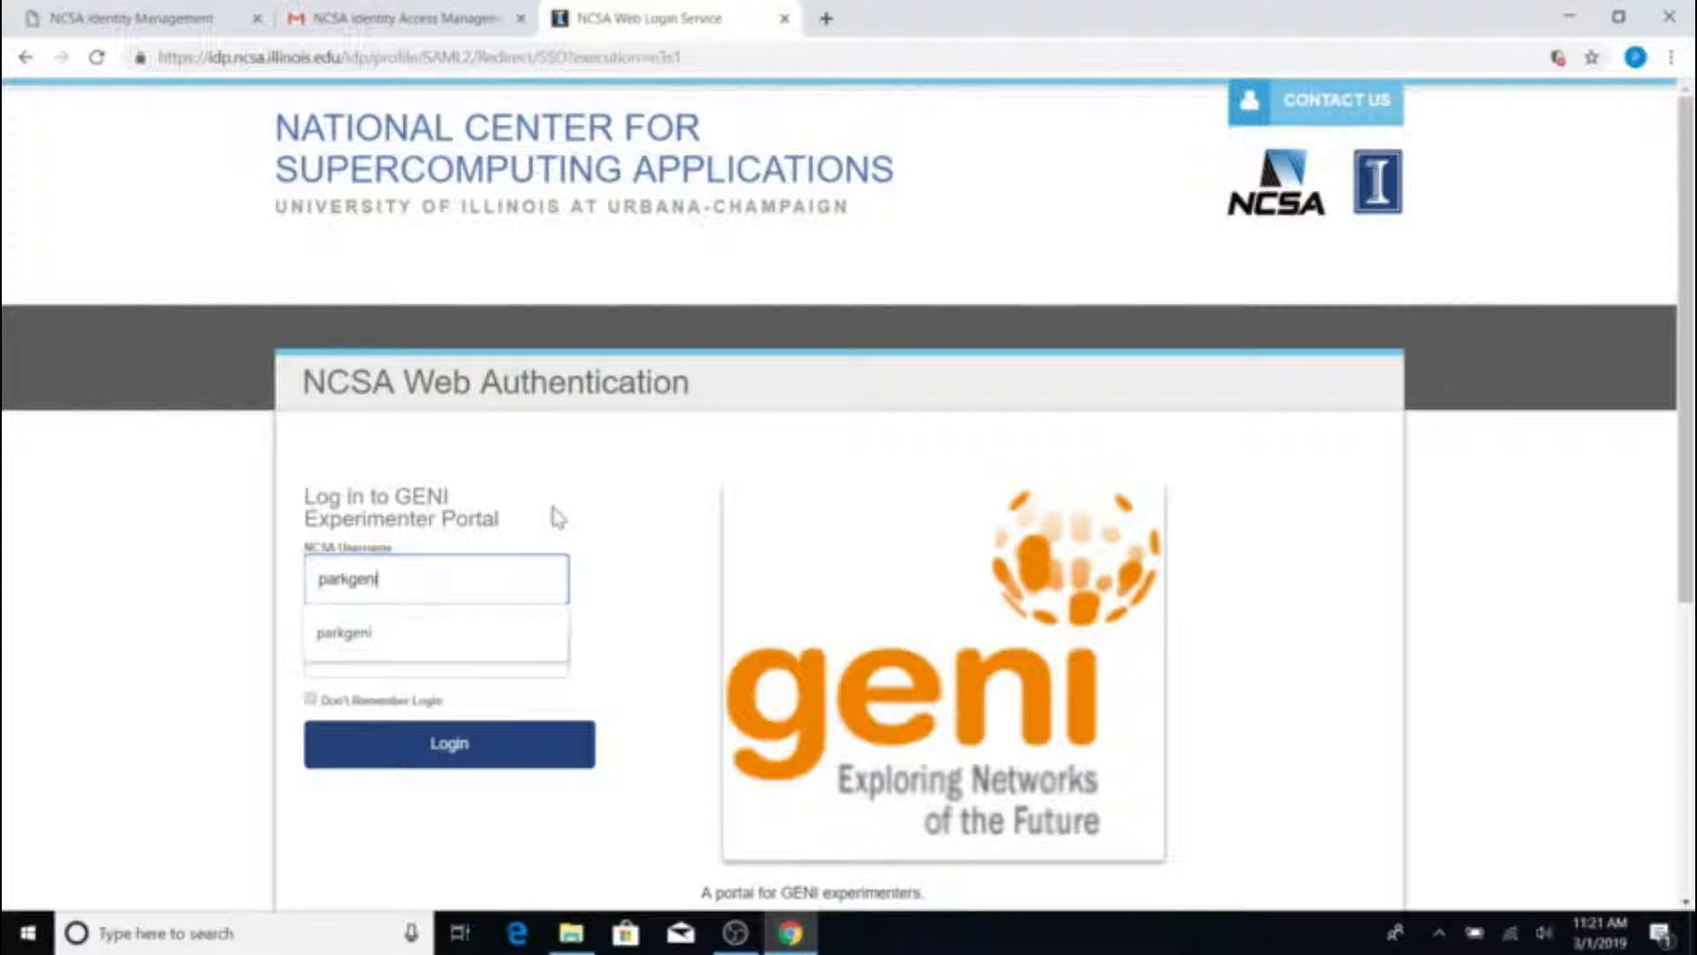
{"action": "left_click", "coordinate": [322, 654]}
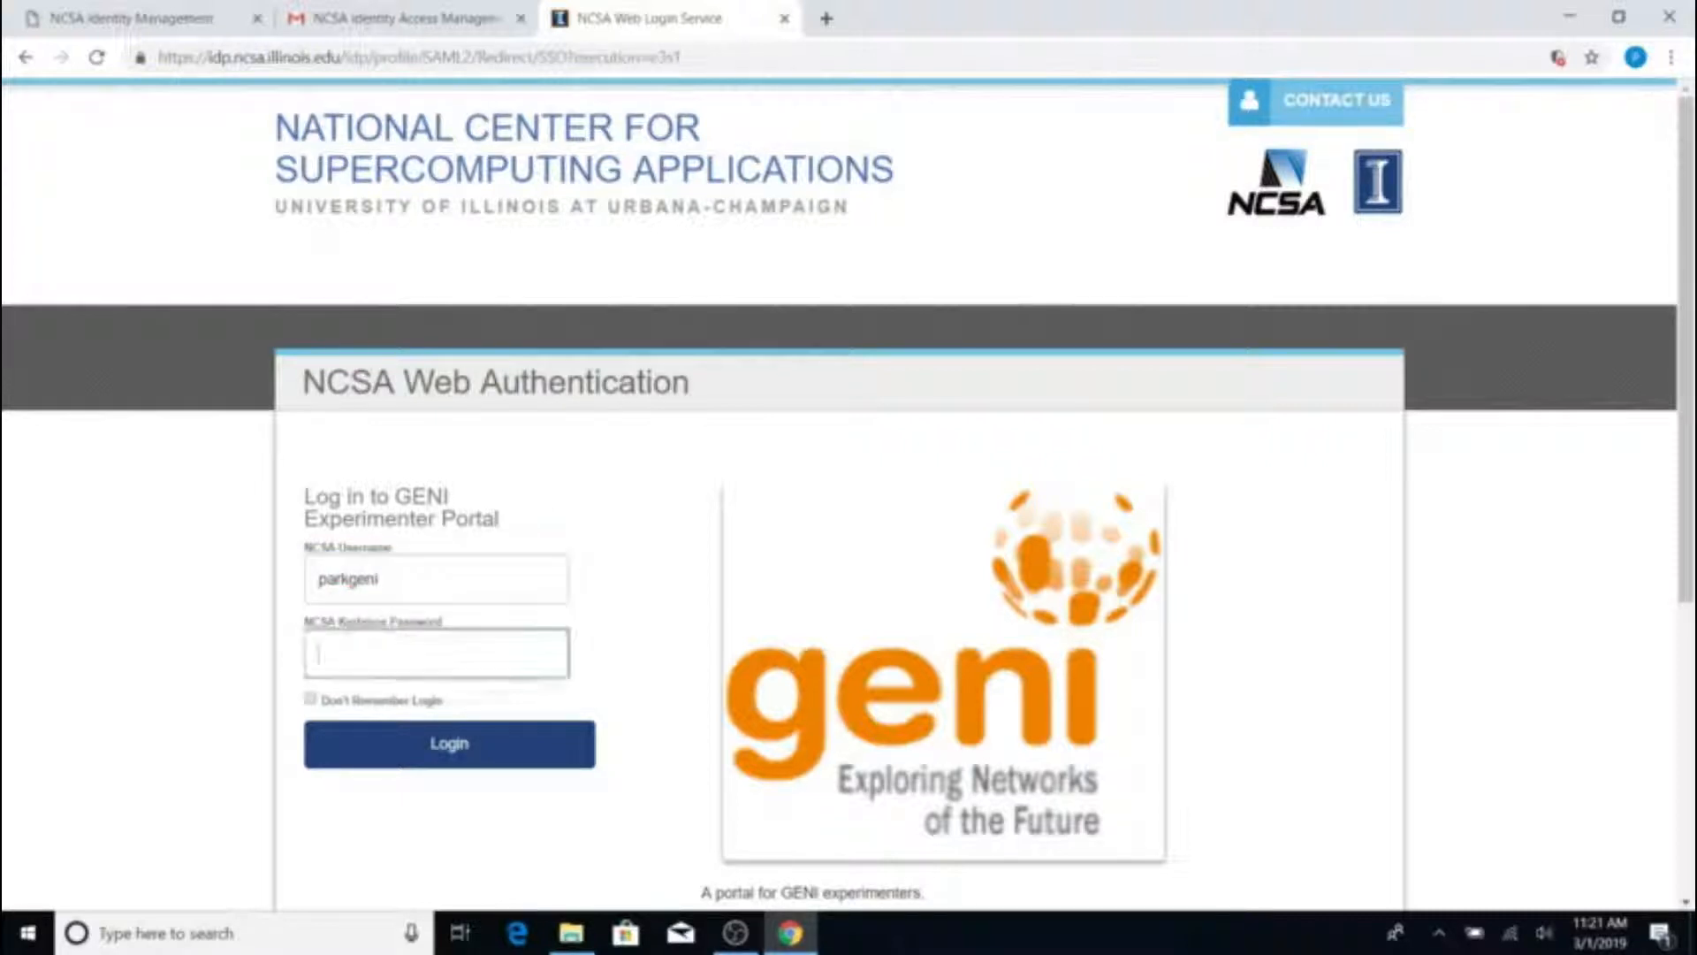
{"action": "type", "text": "•••••••••"}
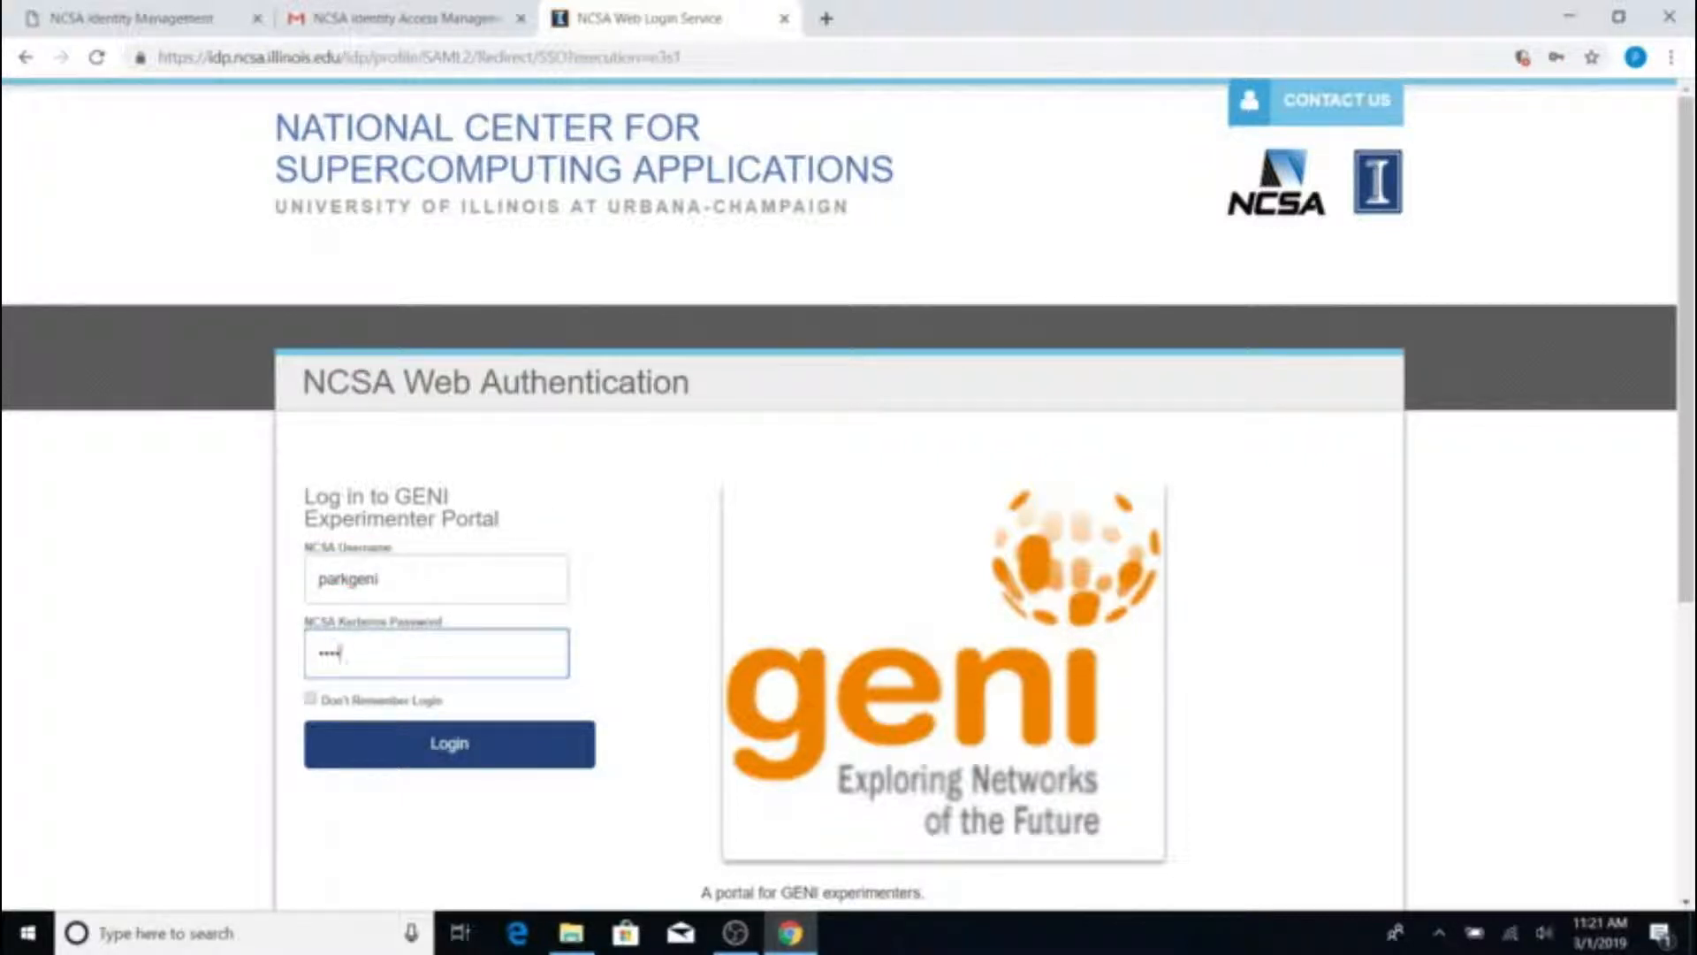
{"action": "left_click", "coordinate": [481, 773]}
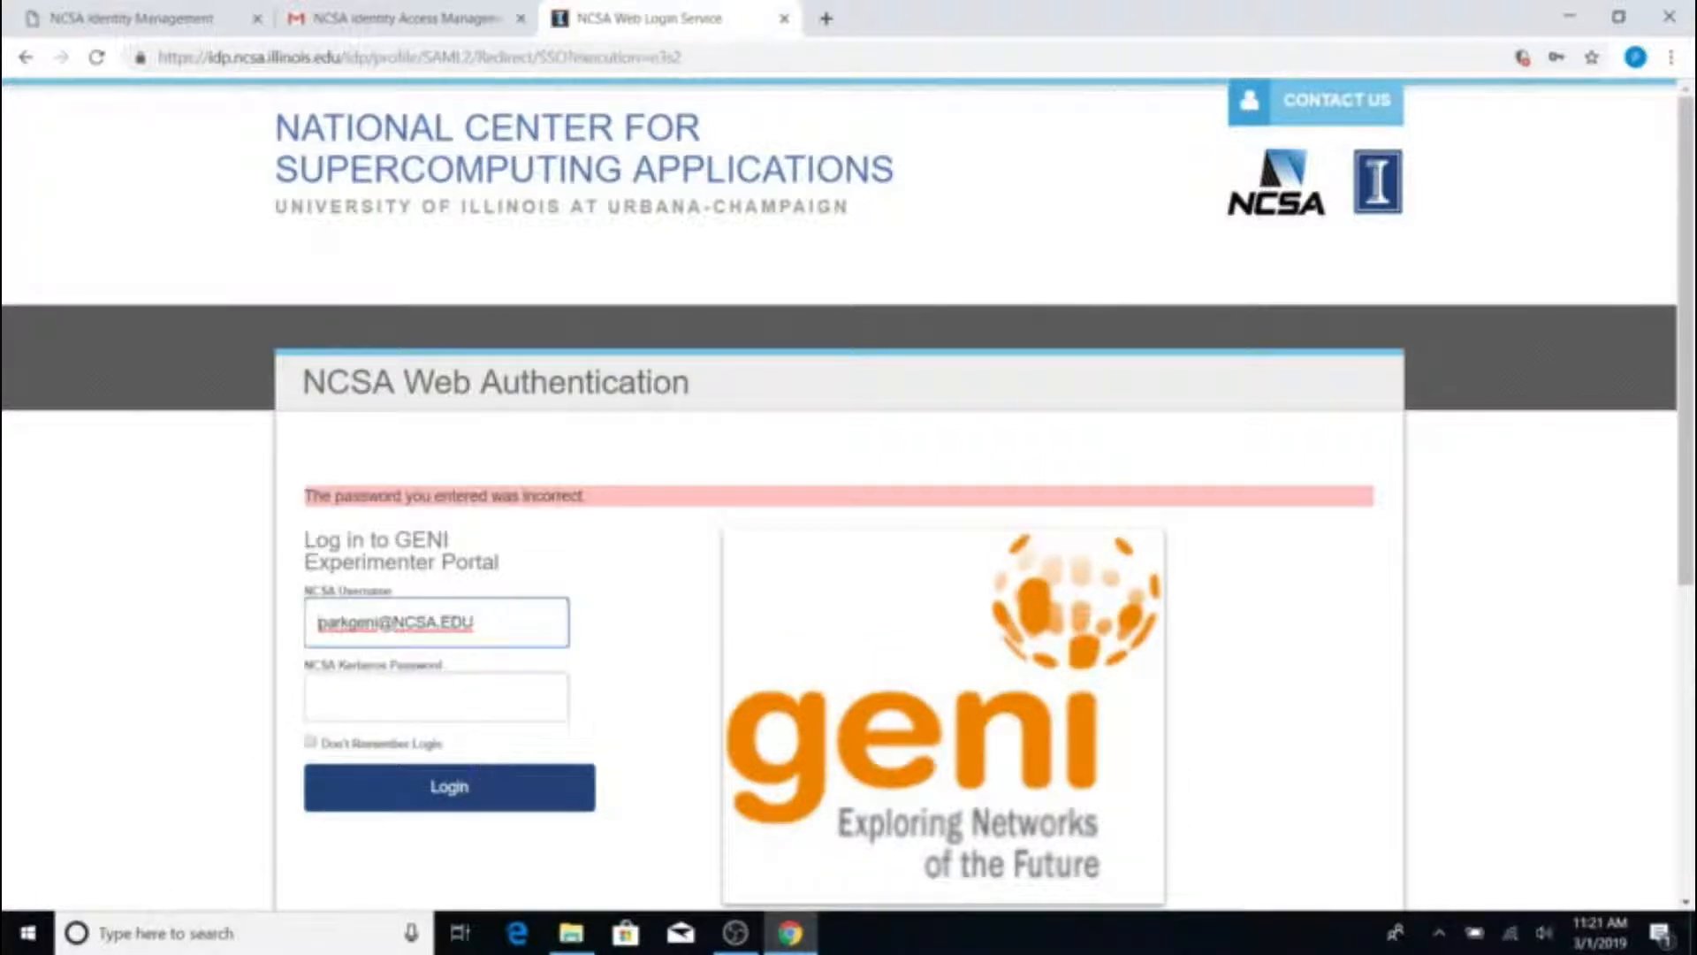
{"action": "left_click_drag", "start_coordinate": [484, 668], "coordinate": [427, 664]}
{"action": "double_click", "coordinate": [434, 623]}
{"action": "key", "text": "BackSpace"}
{"action": "key", "text": "BackSpace"}
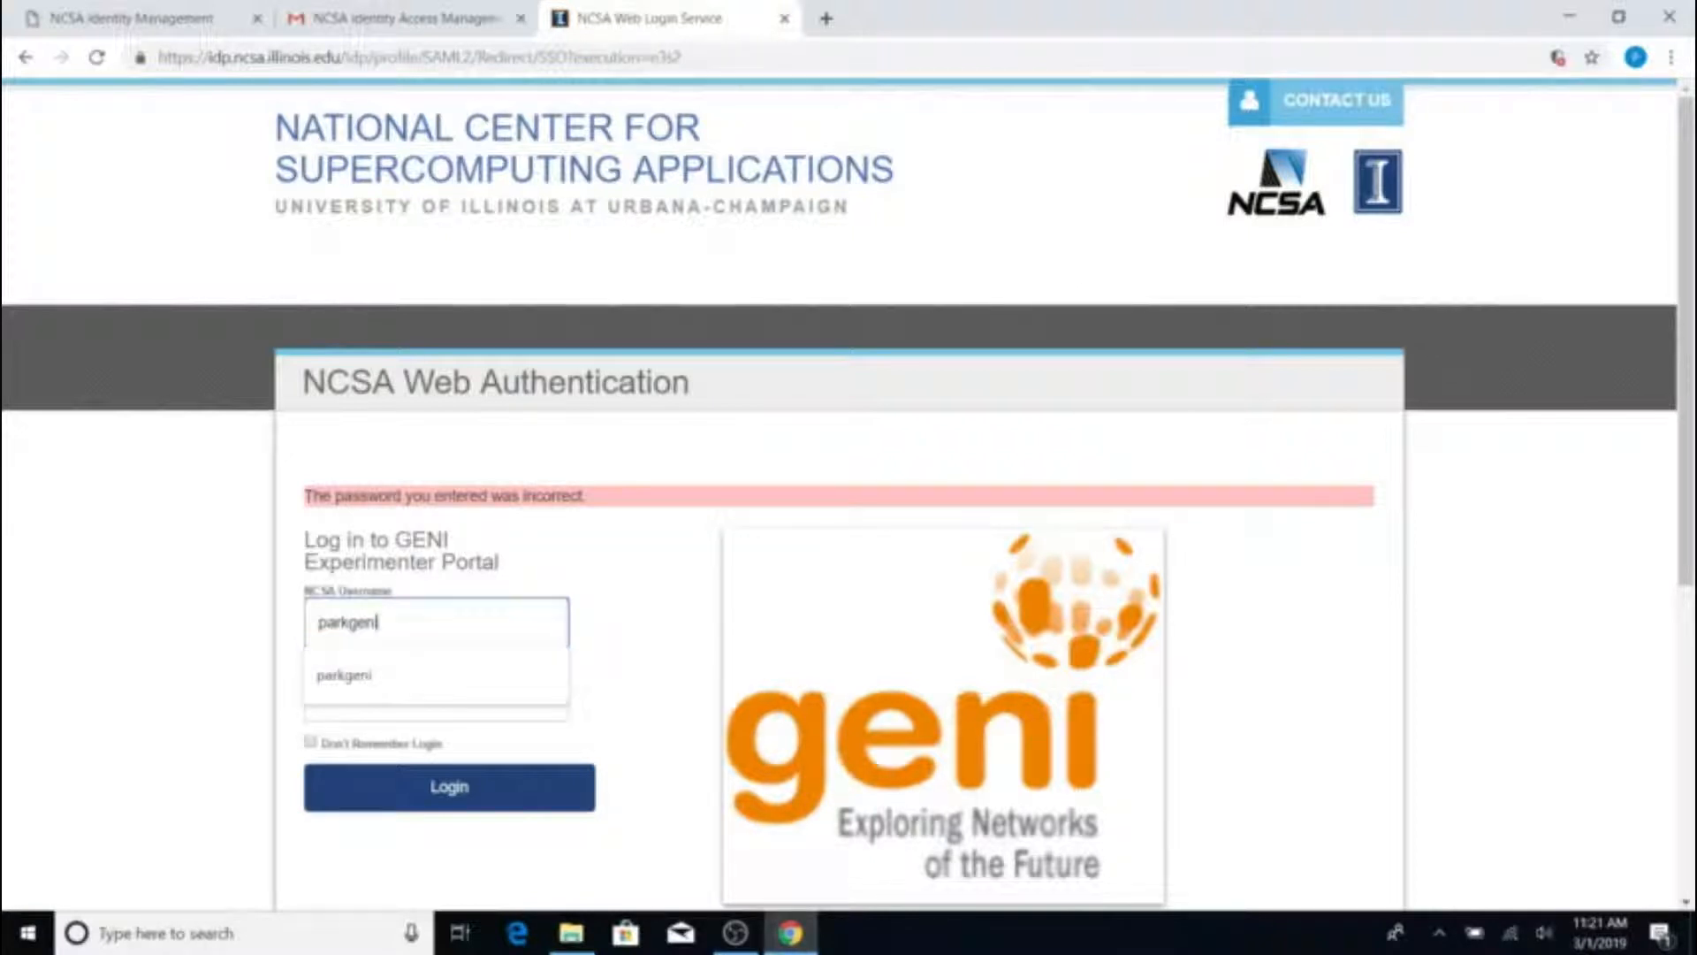
{"action": "left_click", "coordinate": [379, 688]}
{"action": "key", "text": "Tab"}
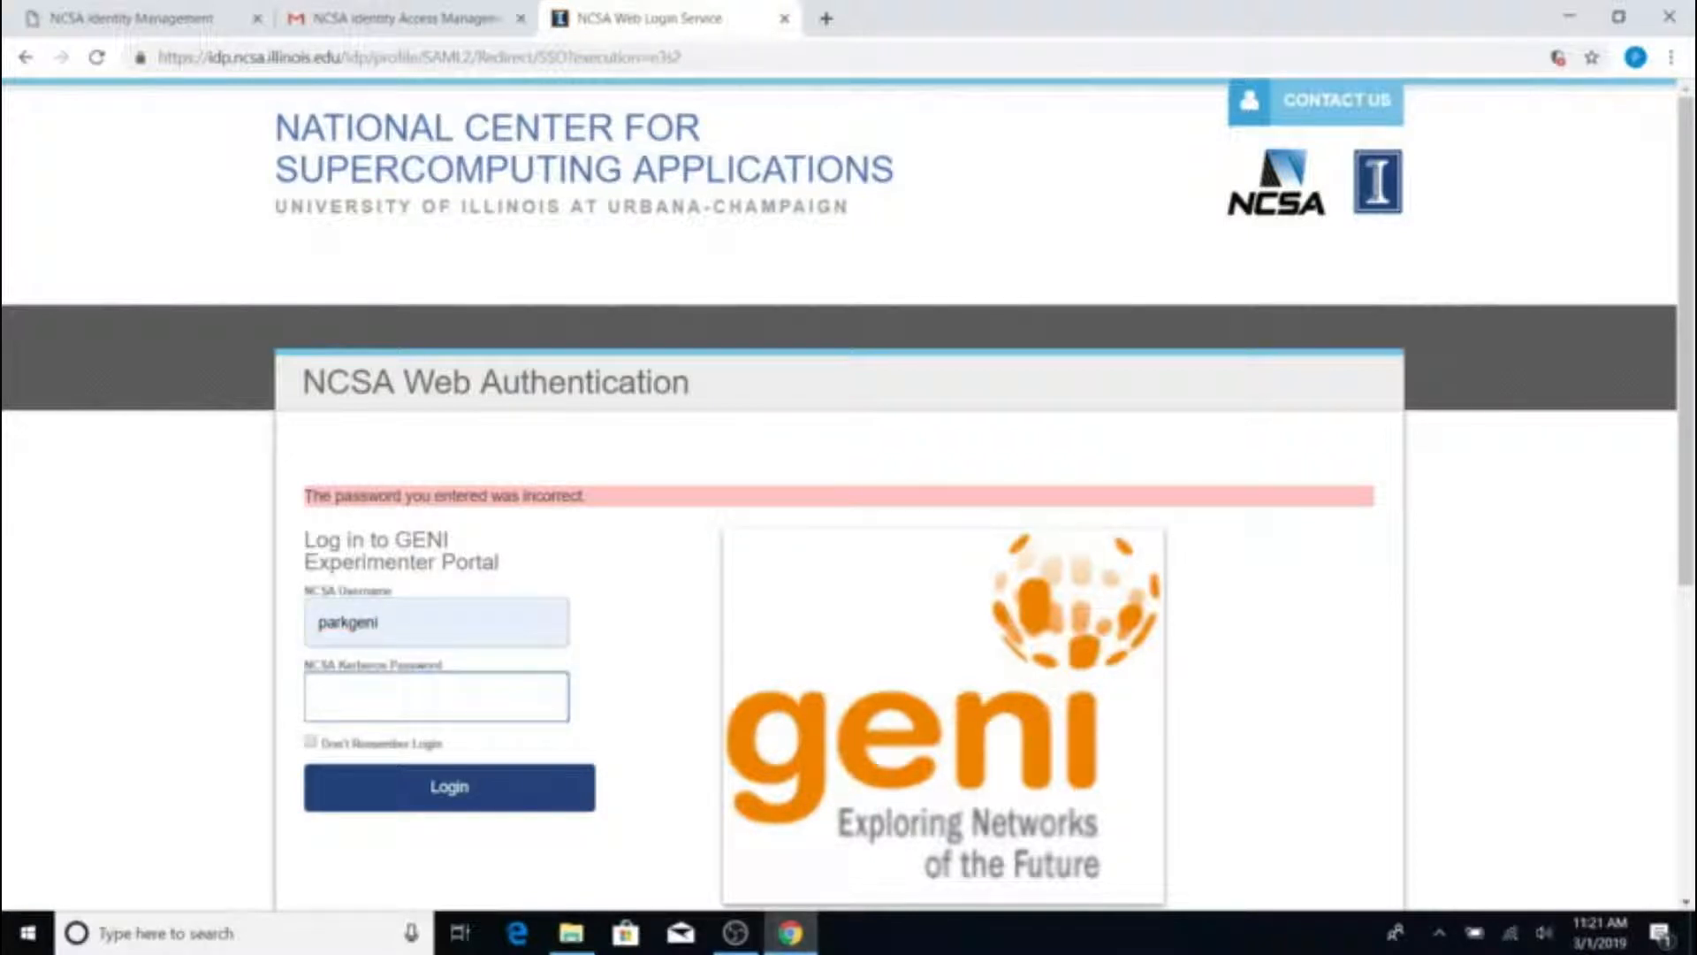
{"action": "type", "text": "••"}
{"action": "key", "text": "BackSpace"}
{"action": "key", "text": "BackSpace"}
{"action": "type", "text": "•••••••••••"}
{"action": "key", "text": "Return"}
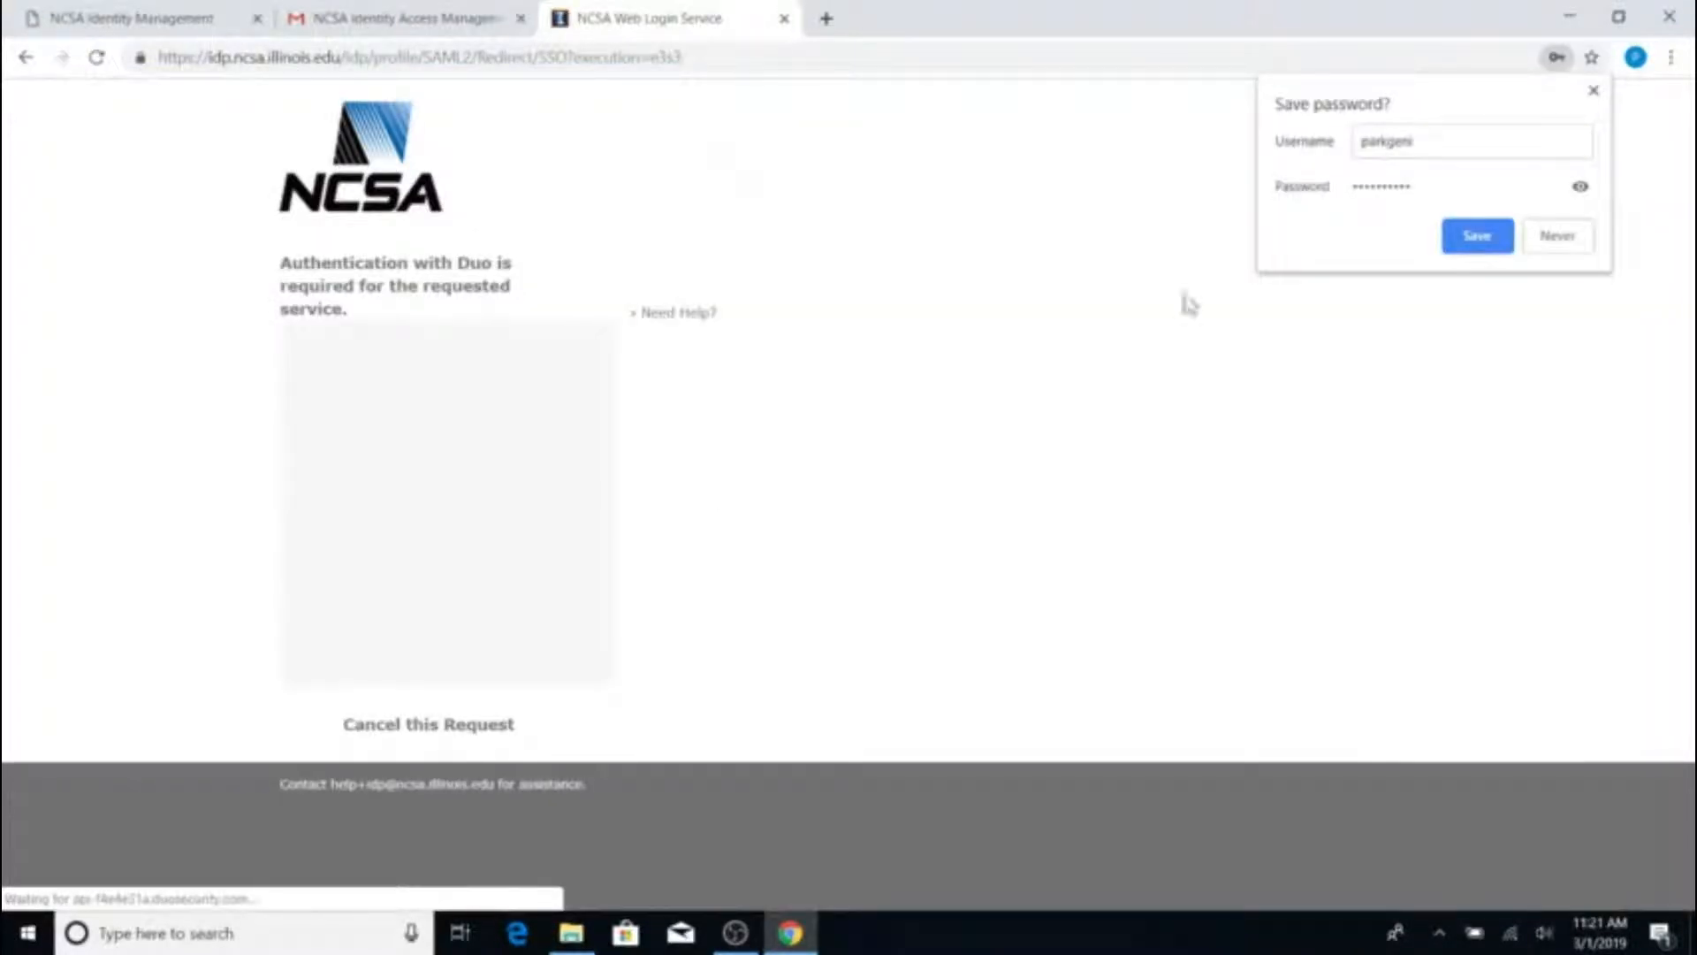
Dismiss the save-password prompt, tick 'I agree to the GENI policies', and activate the account
{"action": "left_click", "coordinate": [1594, 92]}
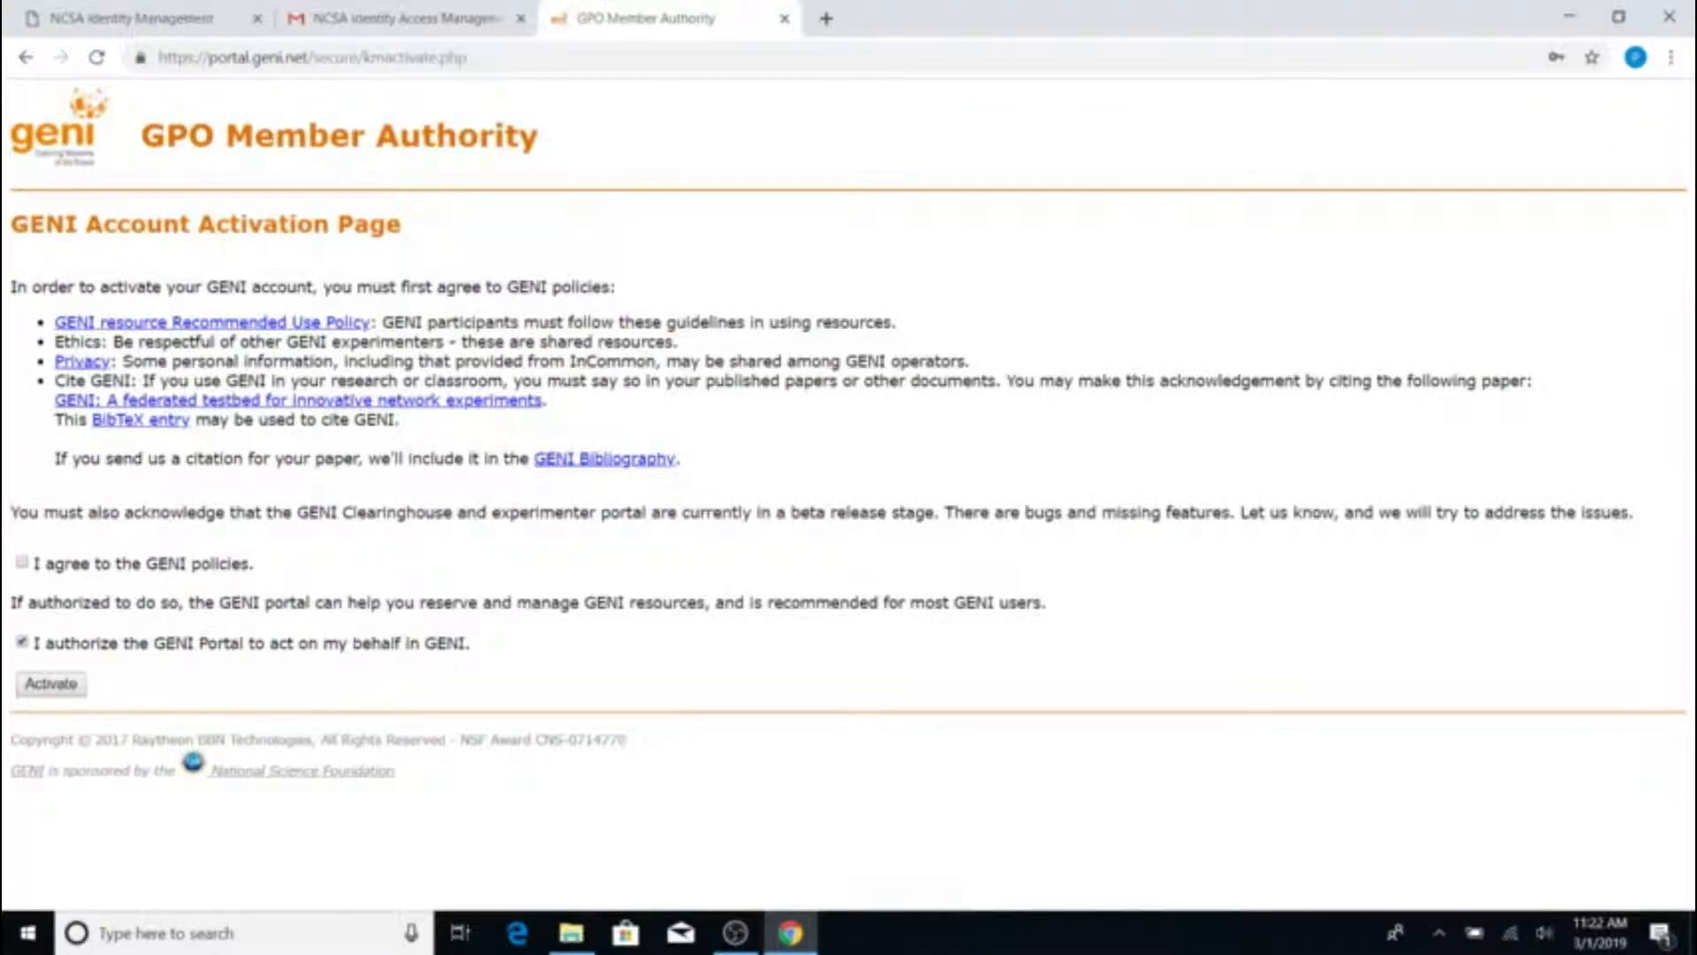
{"action": "left_click", "coordinate": [21, 562]}
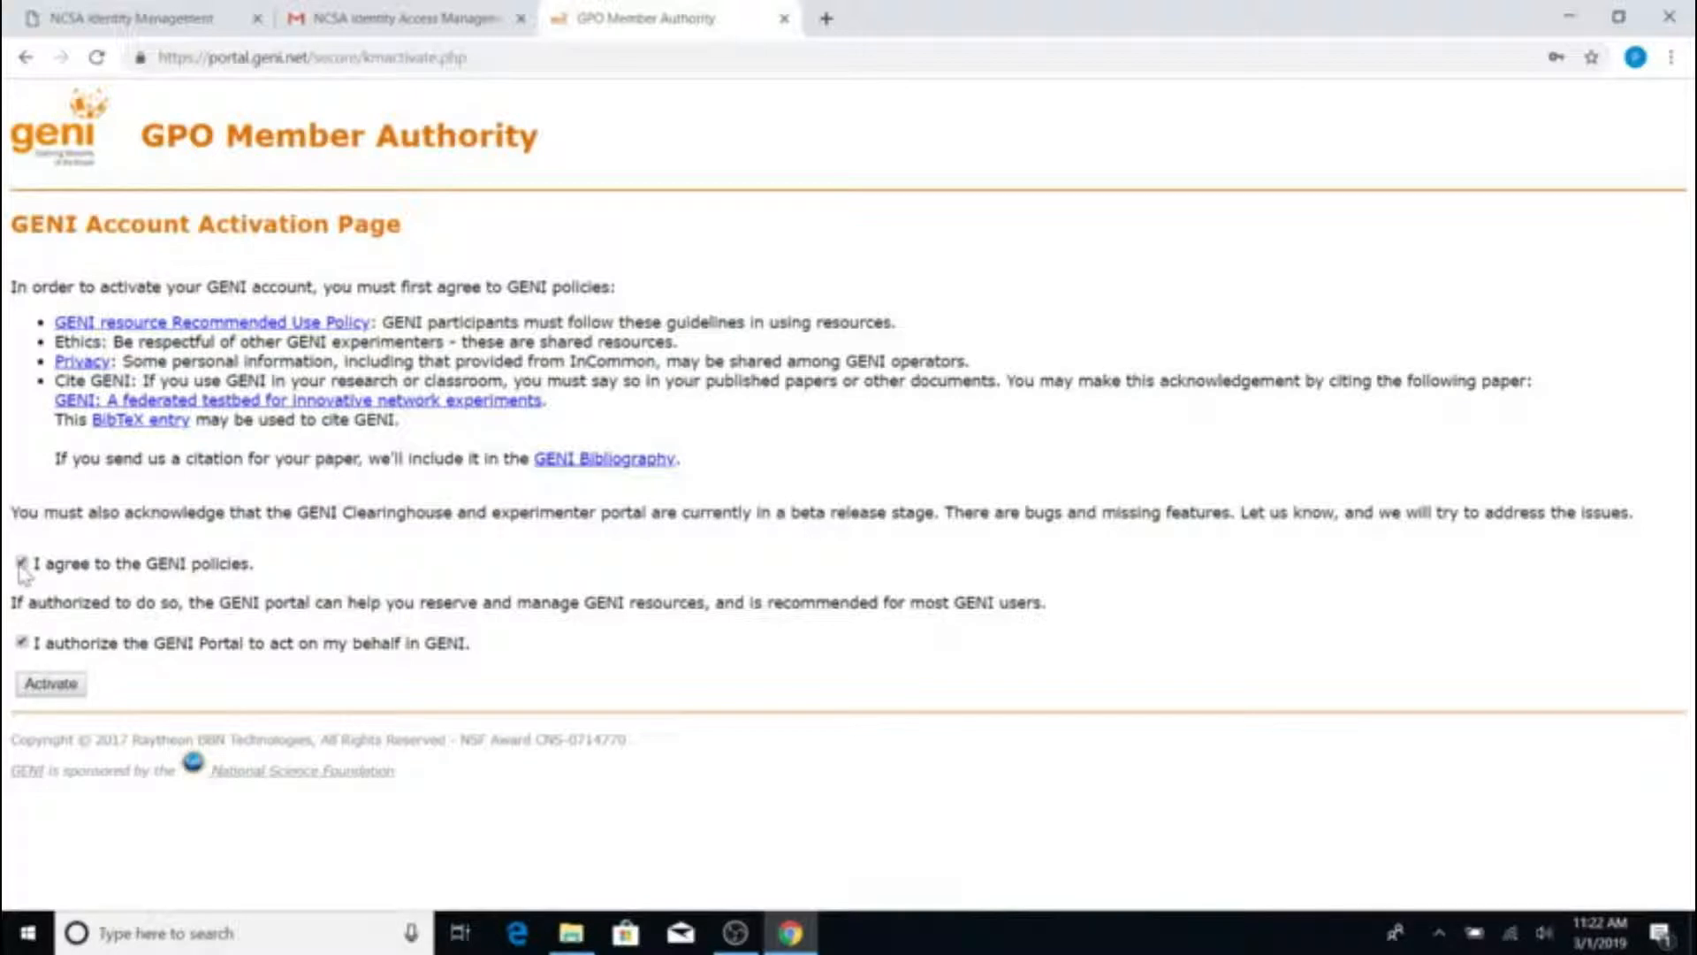
{"action": "left_click", "coordinate": [58, 688]}
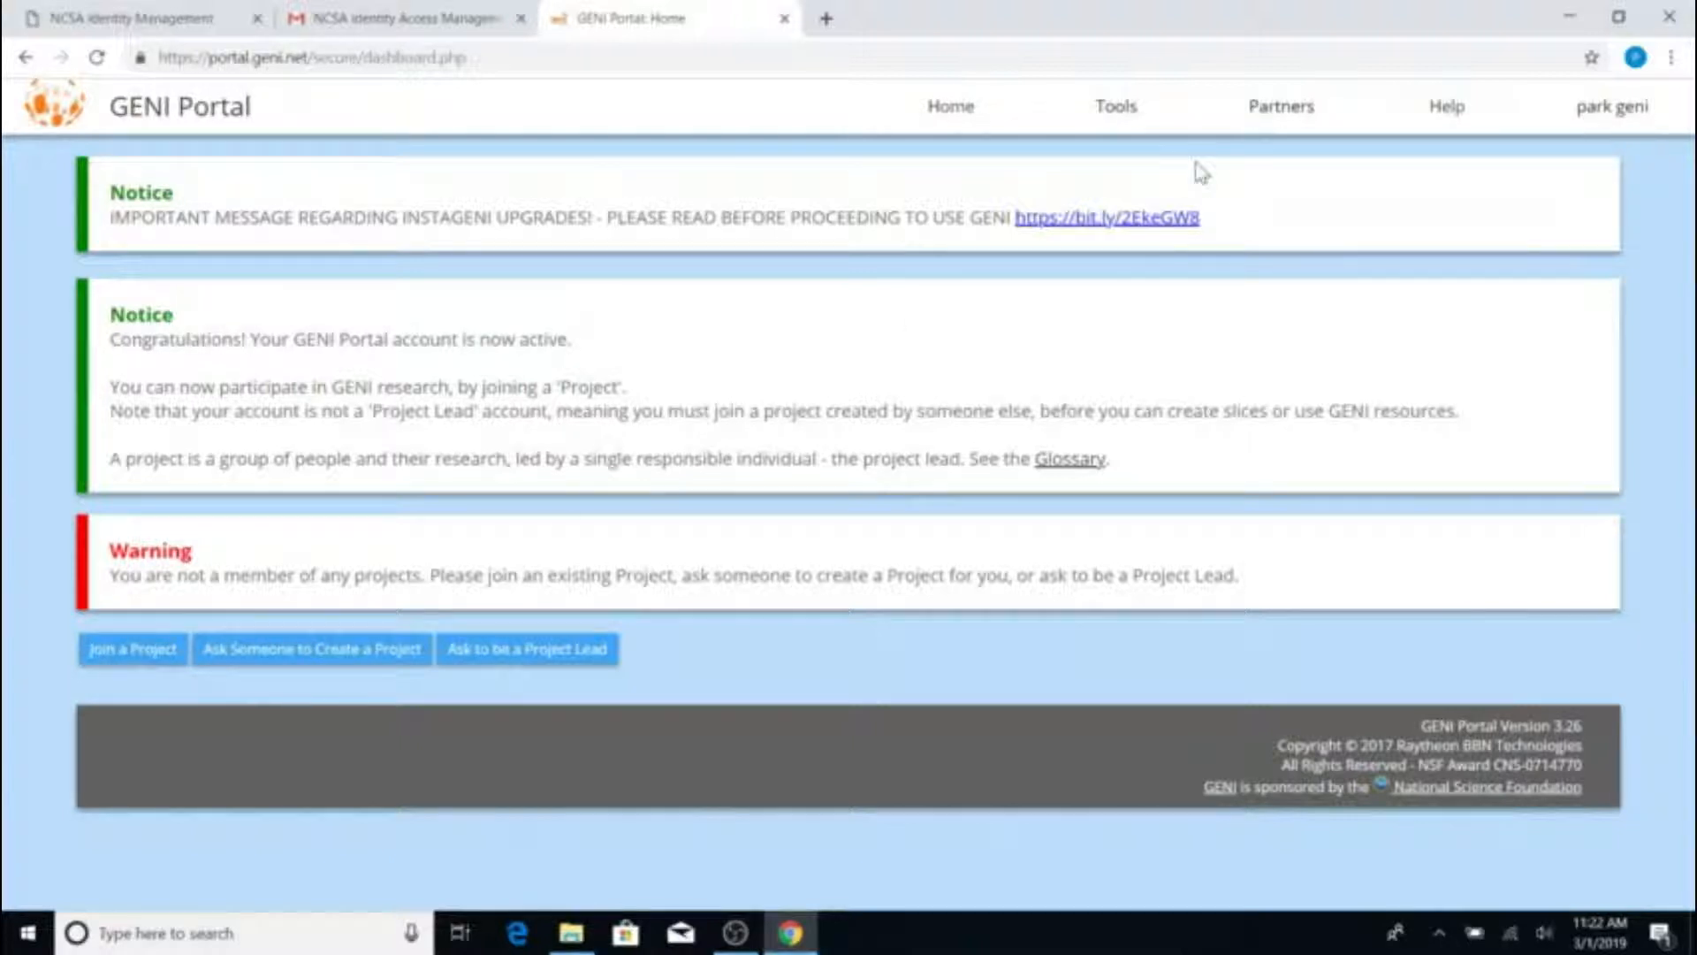
Choose SSH Keys from the top-right user menu of the GENI Portal
{"action": "mouse_move", "coordinate": [1447, 133]}
{"action": "mouse_move", "coordinate": [1609, 137]}
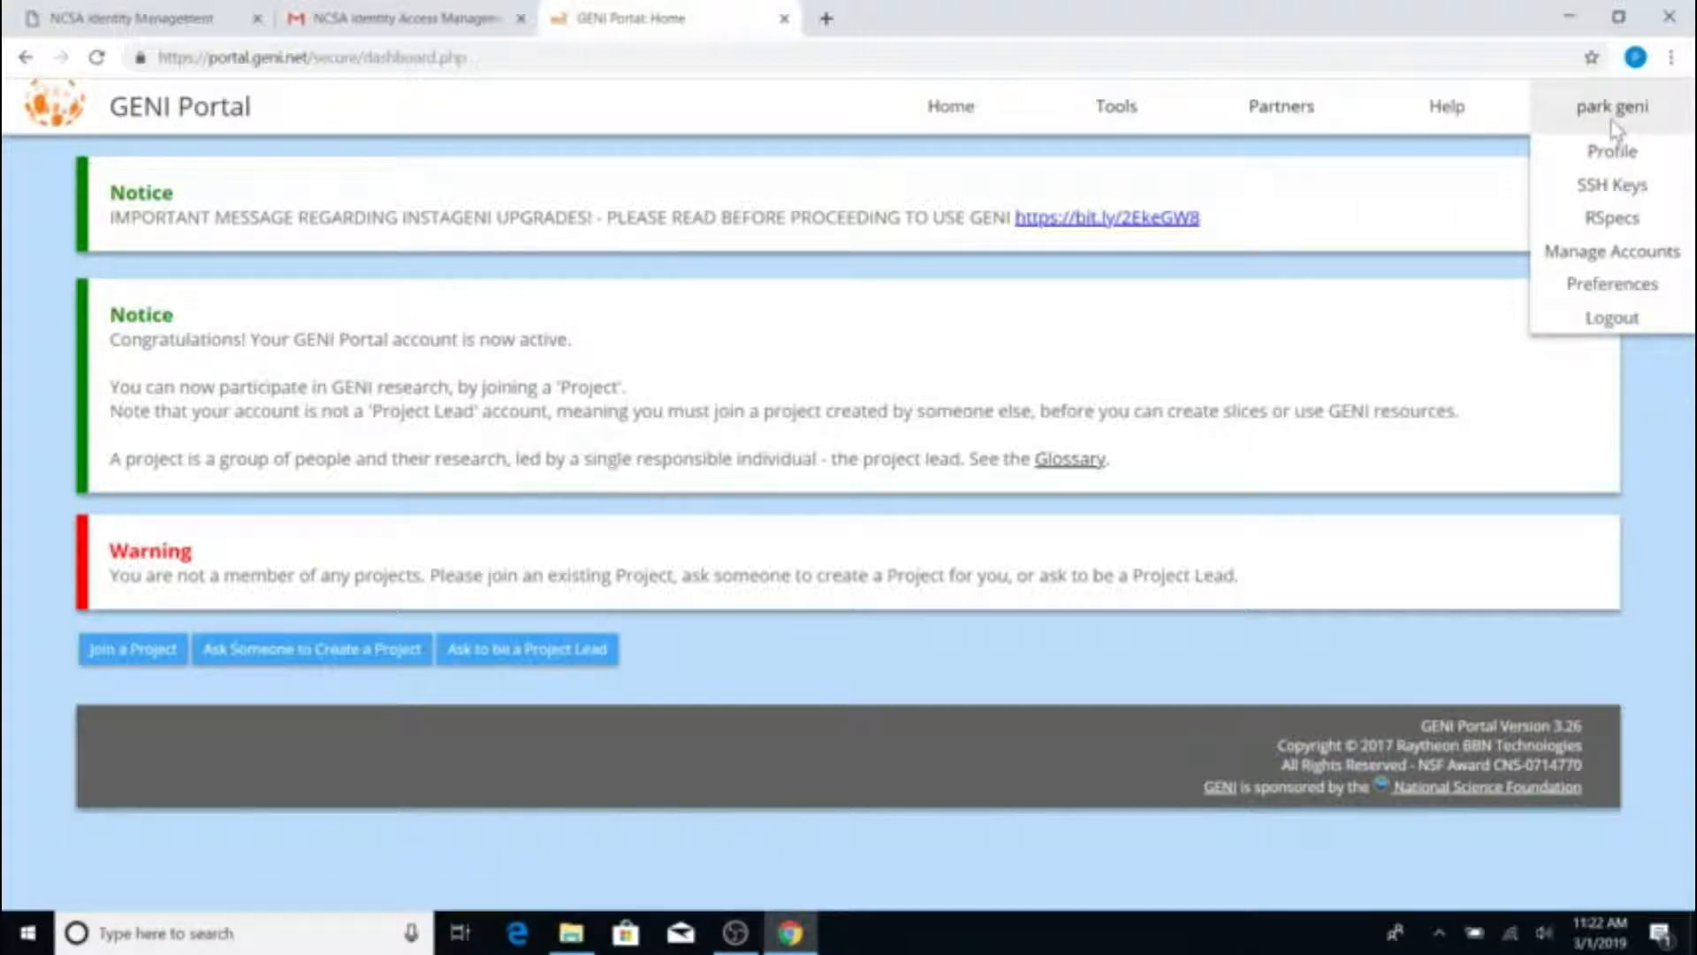
{"action": "left_click", "coordinate": [1611, 185]}
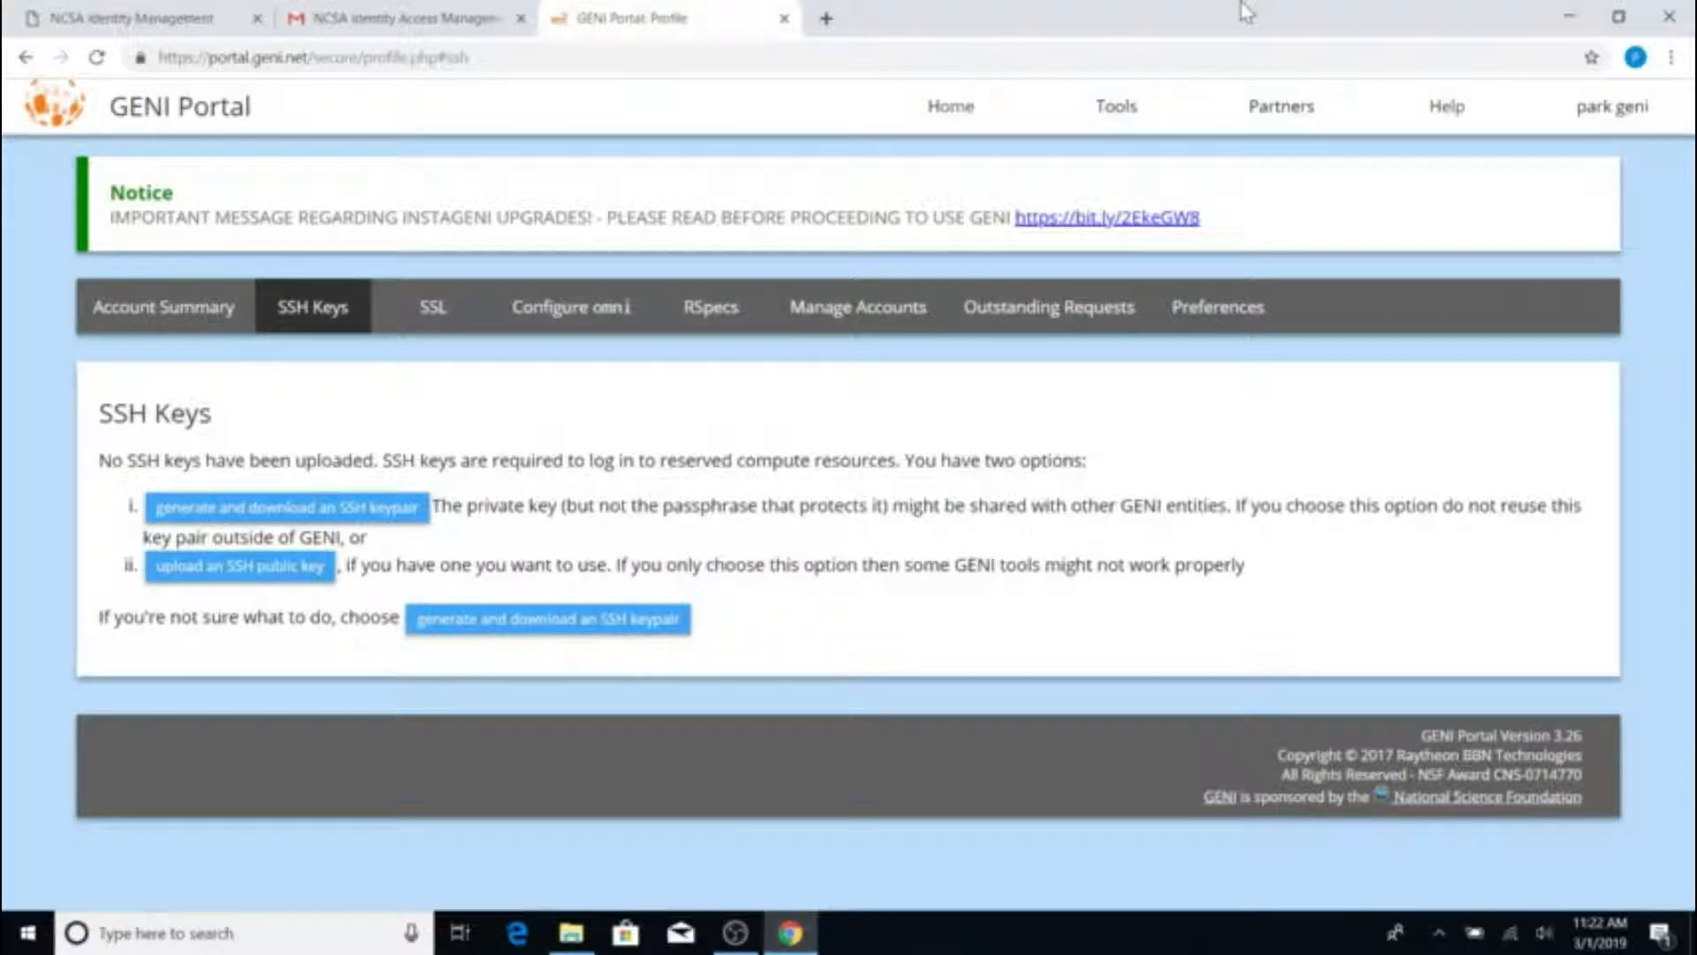
{"action": "mouse_move", "coordinate": [1596, 124]}
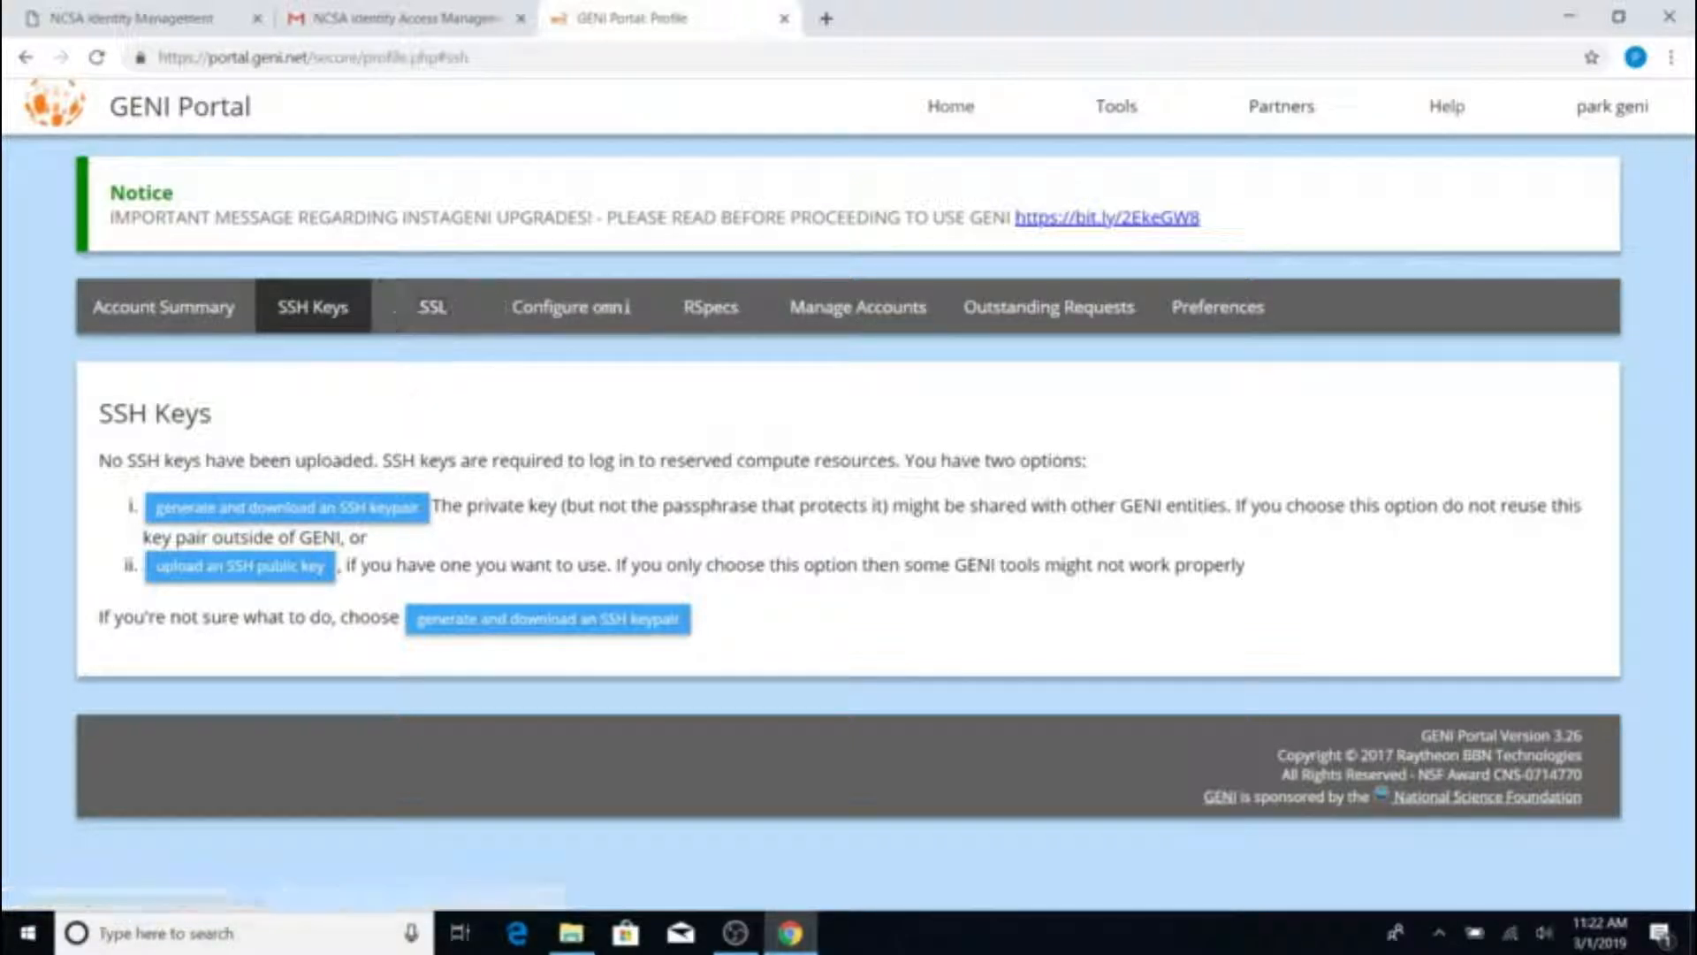
Generate an SSH keypair protected by a passphrase entered twice, creating id_geni_ssh_rsa
{"action": "left_click", "coordinate": [382, 517]}
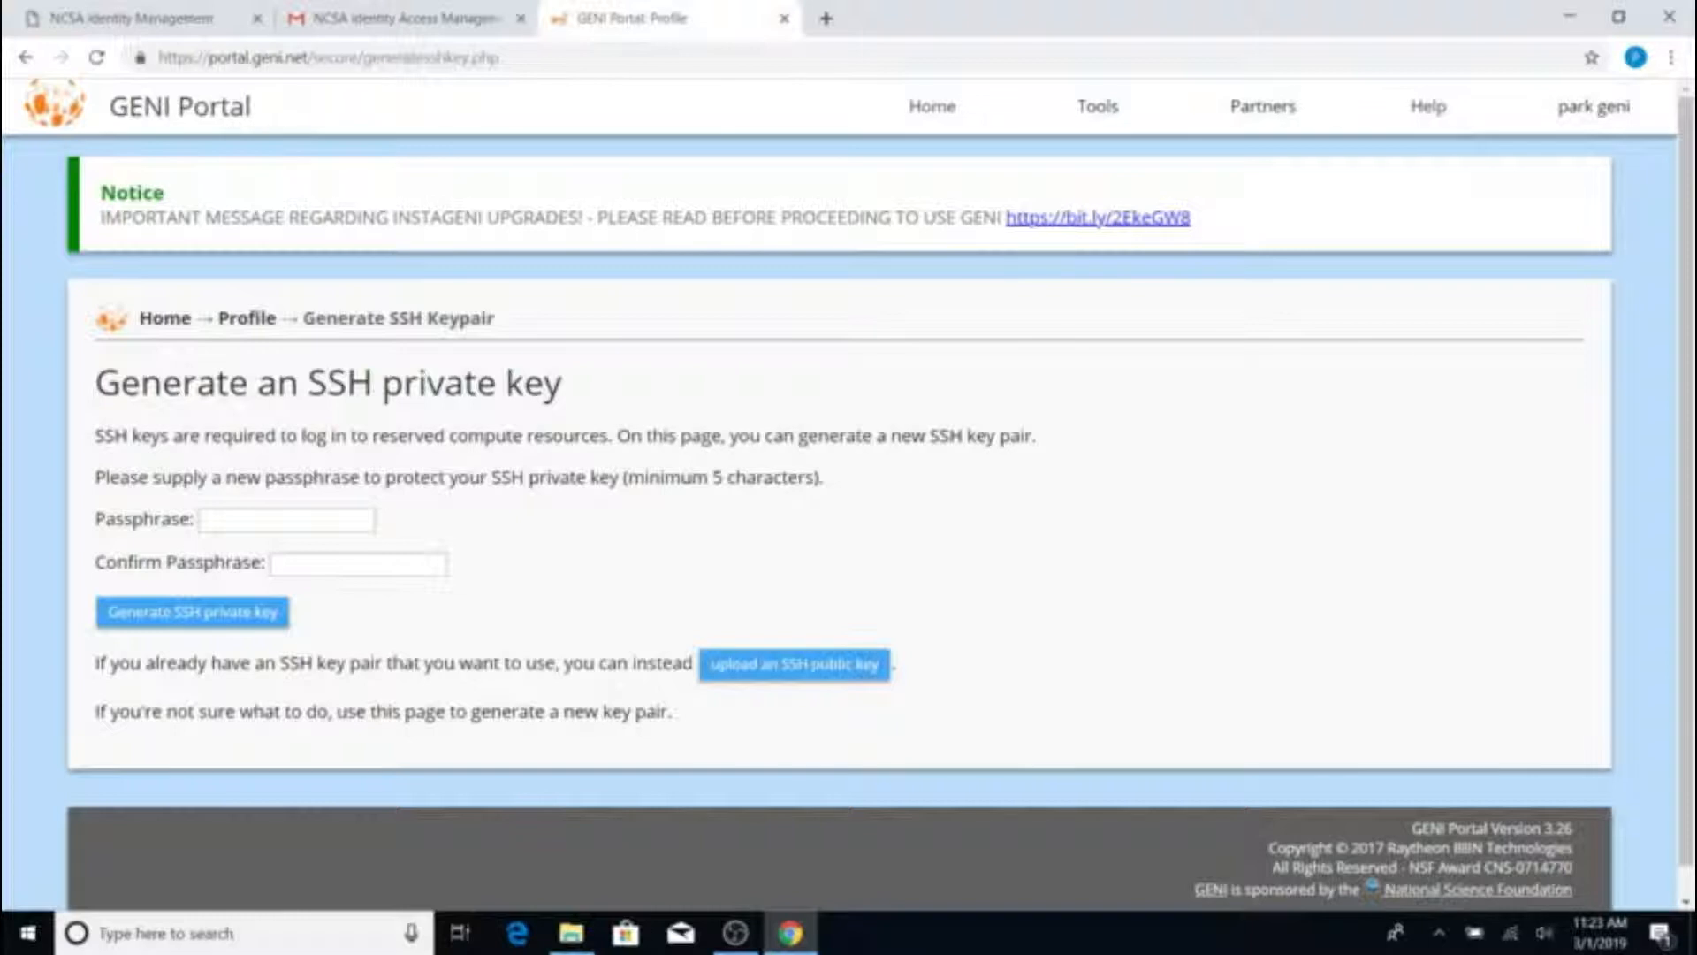
{"action": "left_click", "coordinate": [296, 520]}
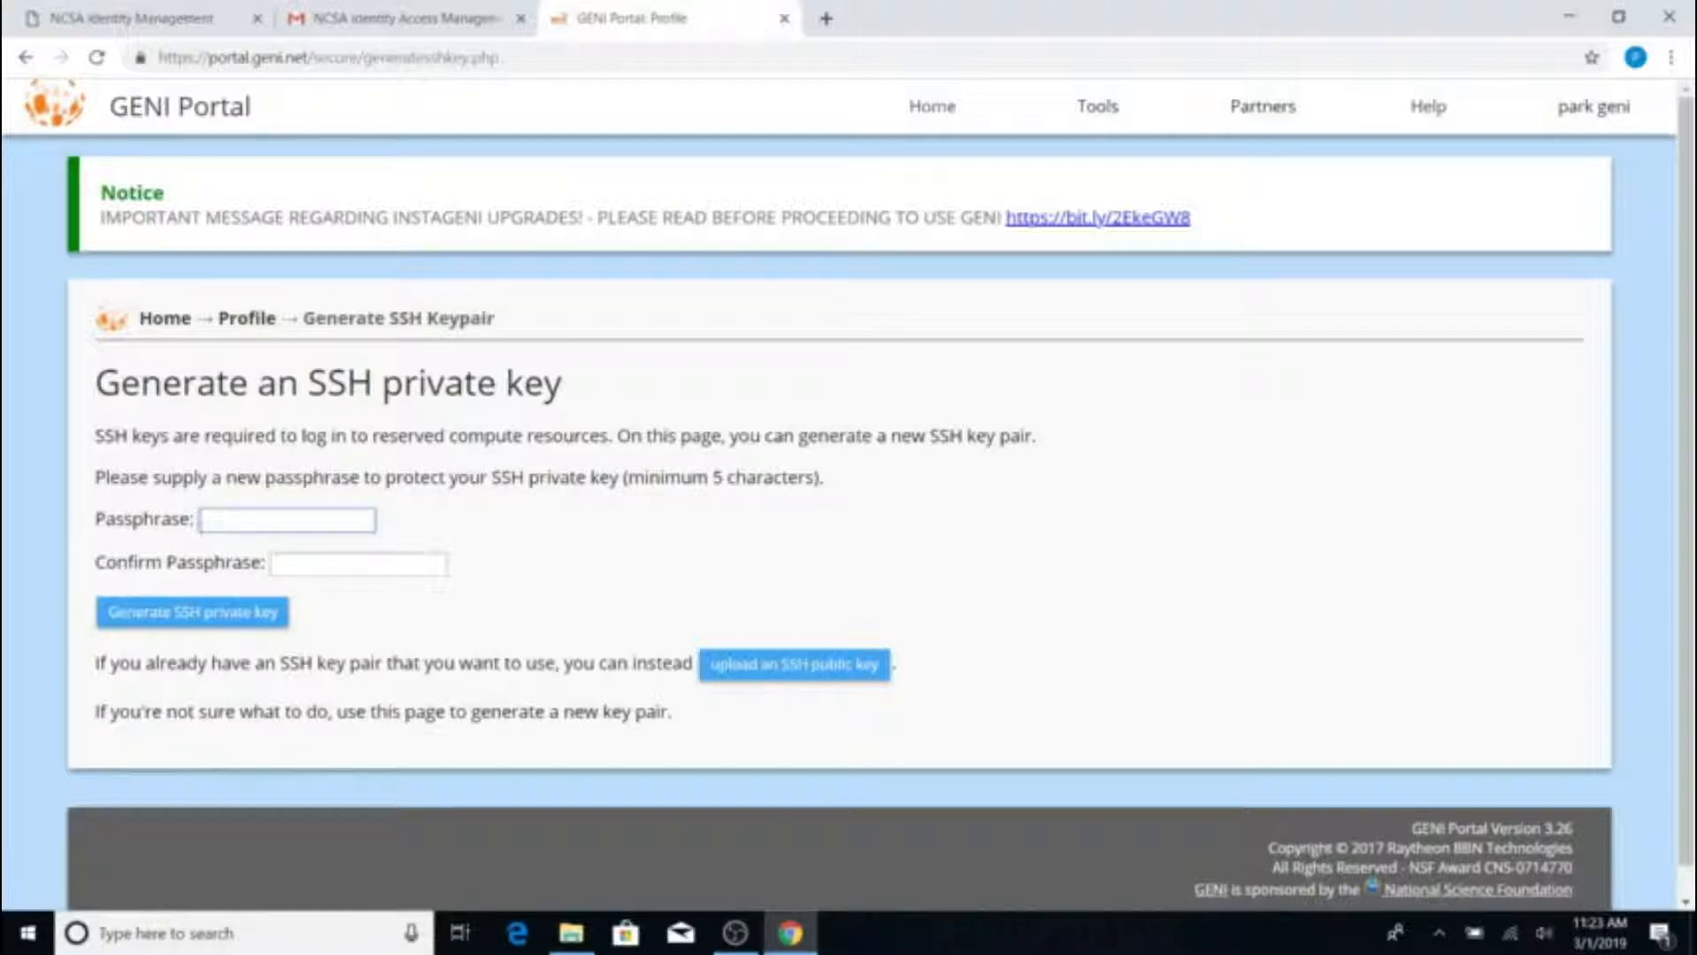
{"action": "type", "text": "•••••••••••"}
{"action": "left_click", "coordinate": [347, 573]}
{"action": "type", "text": "••••••••••"}
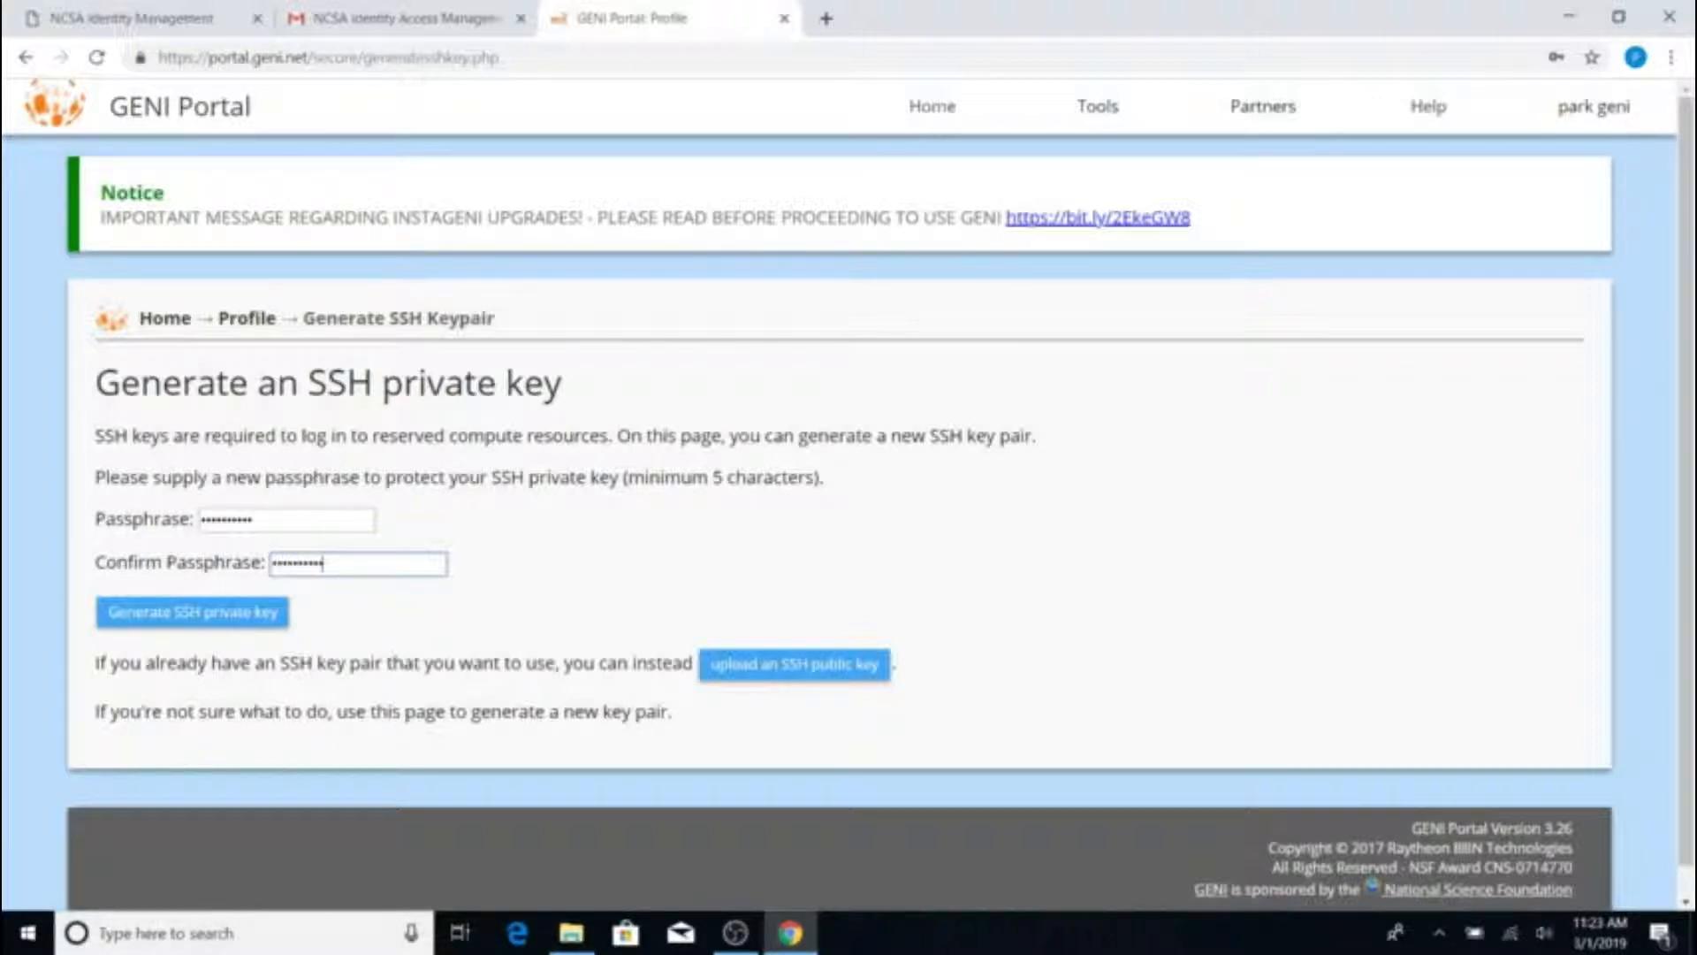
{"action": "left_click", "coordinate": [229, 622]}
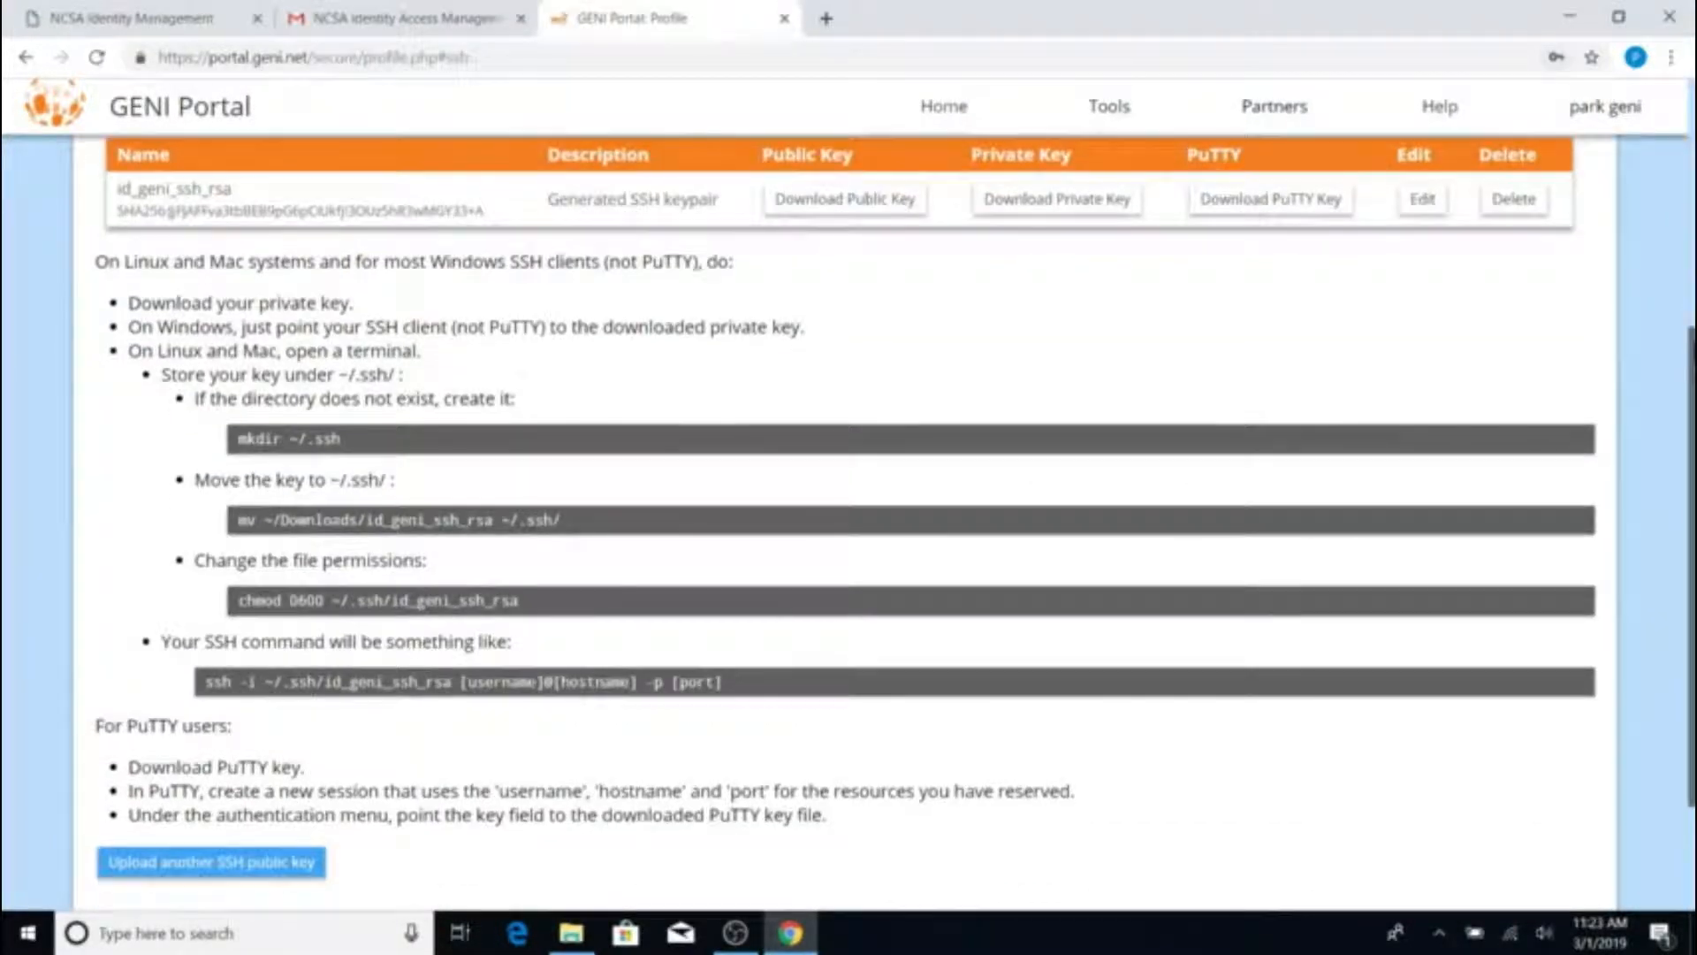
{"action": "left_click_drag", "start_coordinate": [1693, 361], "coordinate": [1693, 315]}
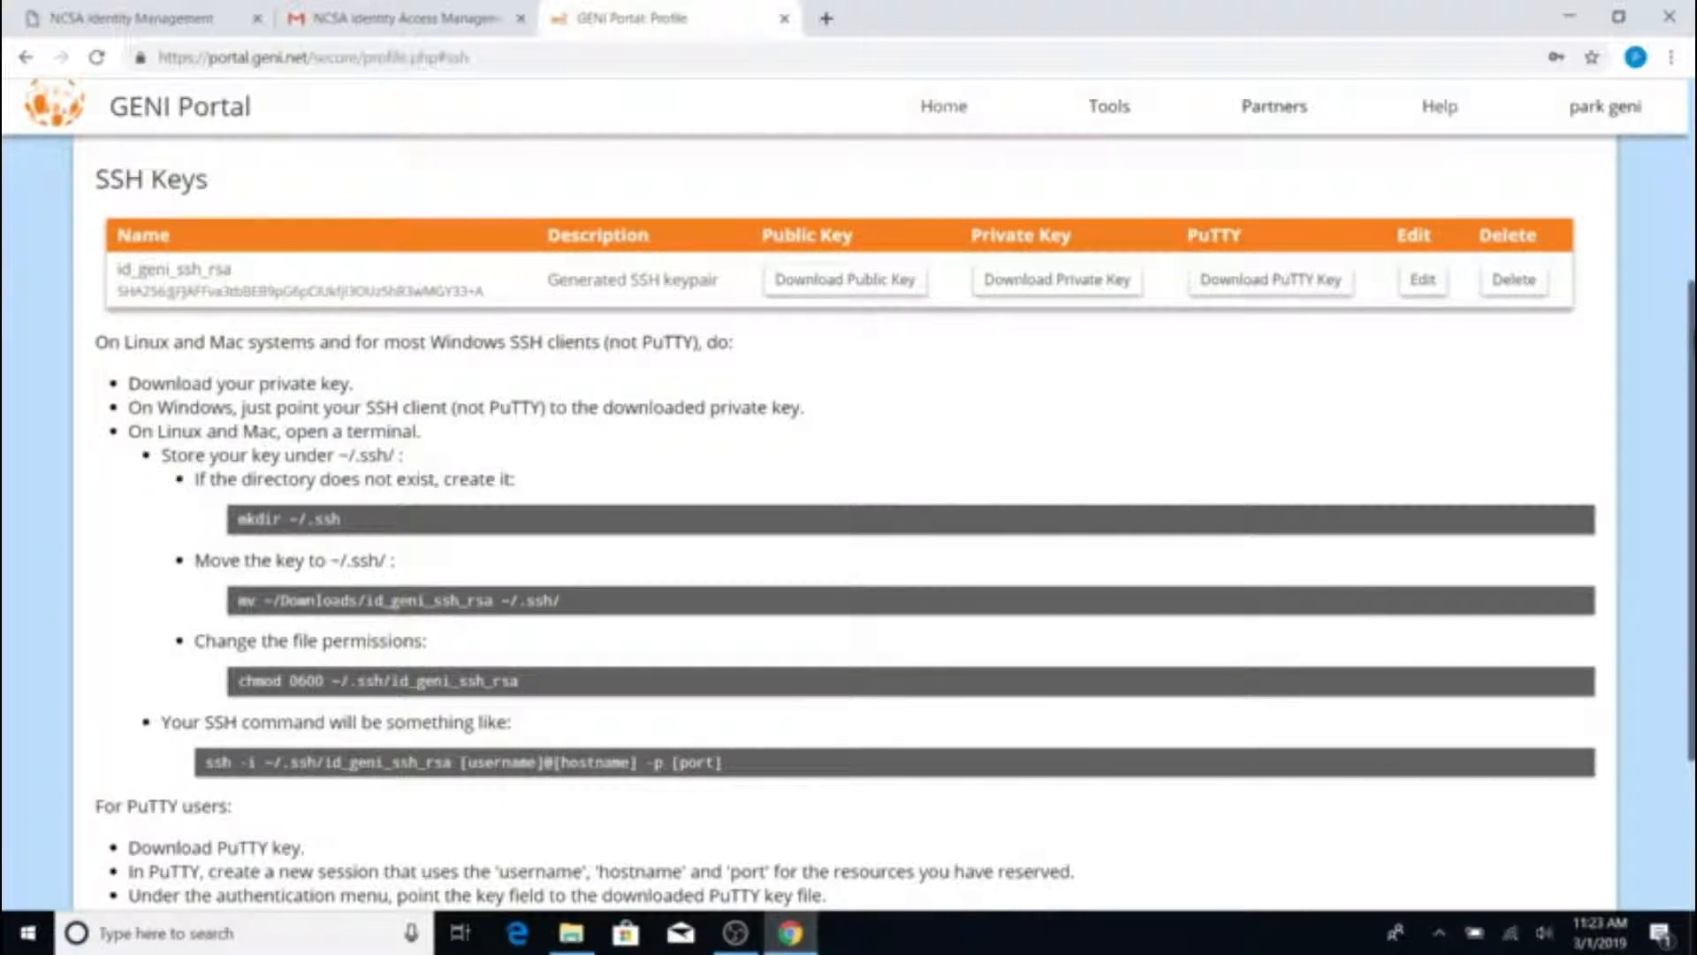
{"action": "left_click_drag", "start_coordinate": [1693, 366], "coordinate": [1693, 338]}
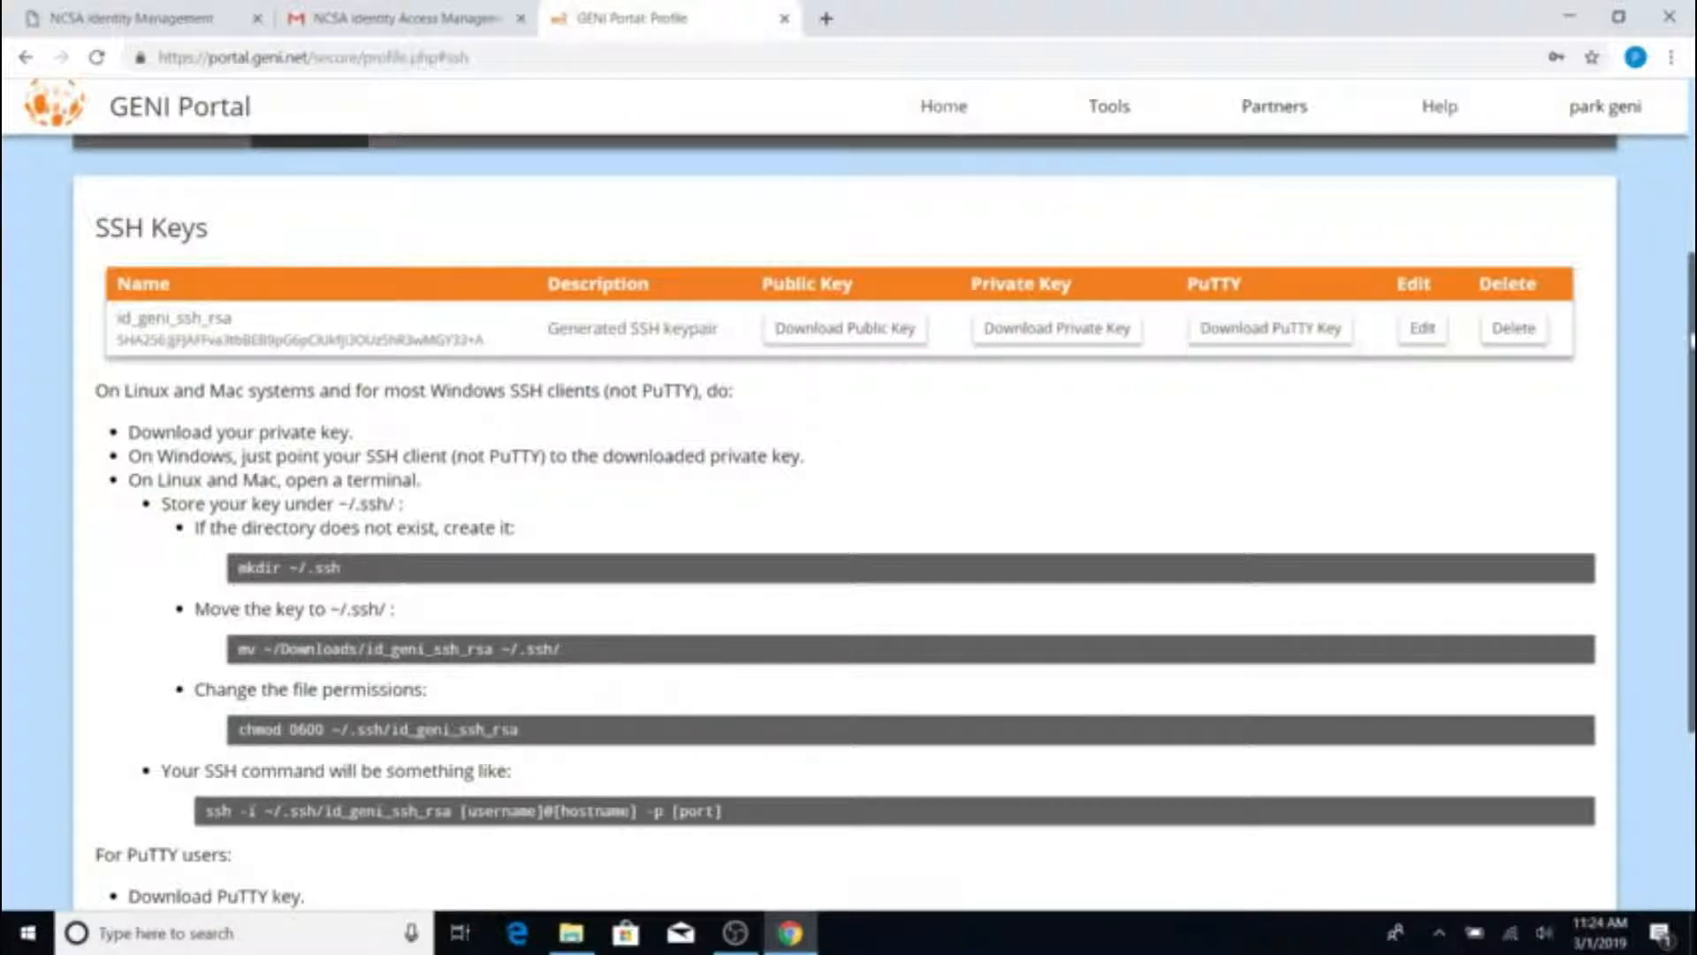
{"action": "scroll", "coordinate": [1690, 342], "scroll_direction": "down", "scroll_amount": 1}
{"action": "left_click_drag", "start_coordinate": [1695, 364], "coordinate": [1695, 364]}
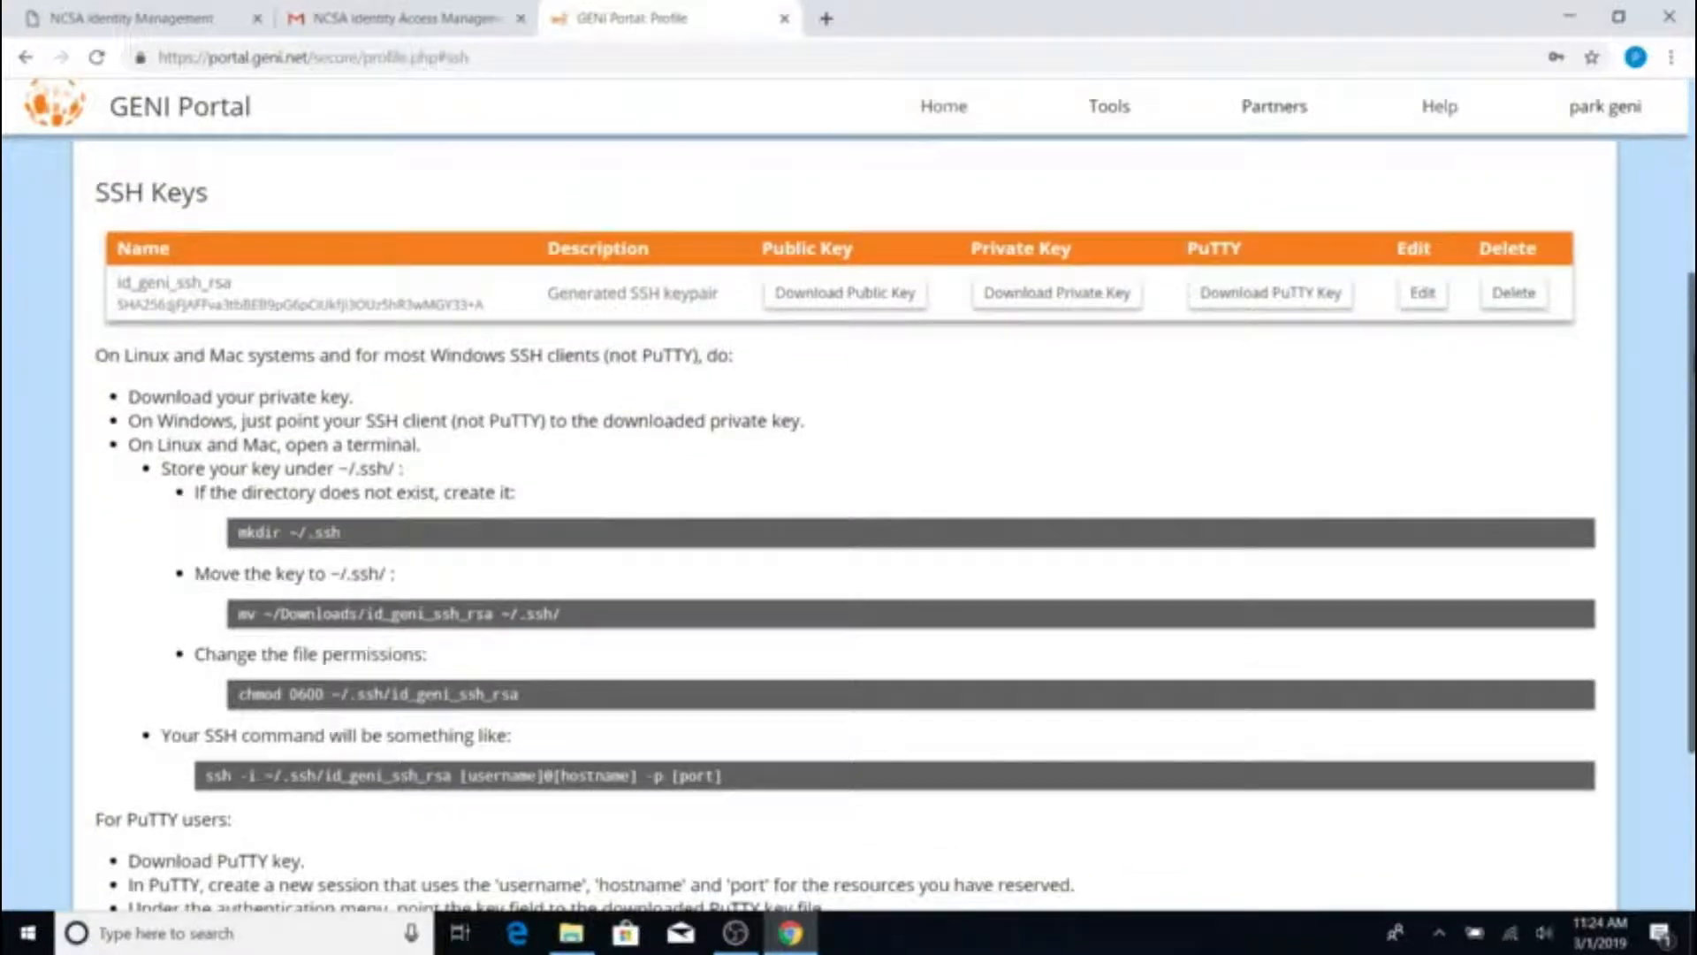
Download the private key as id_geni_ssh_rsa.ppk after entering the key passphrase
{"action": "left_click", "coordinate": [1321, 300]}
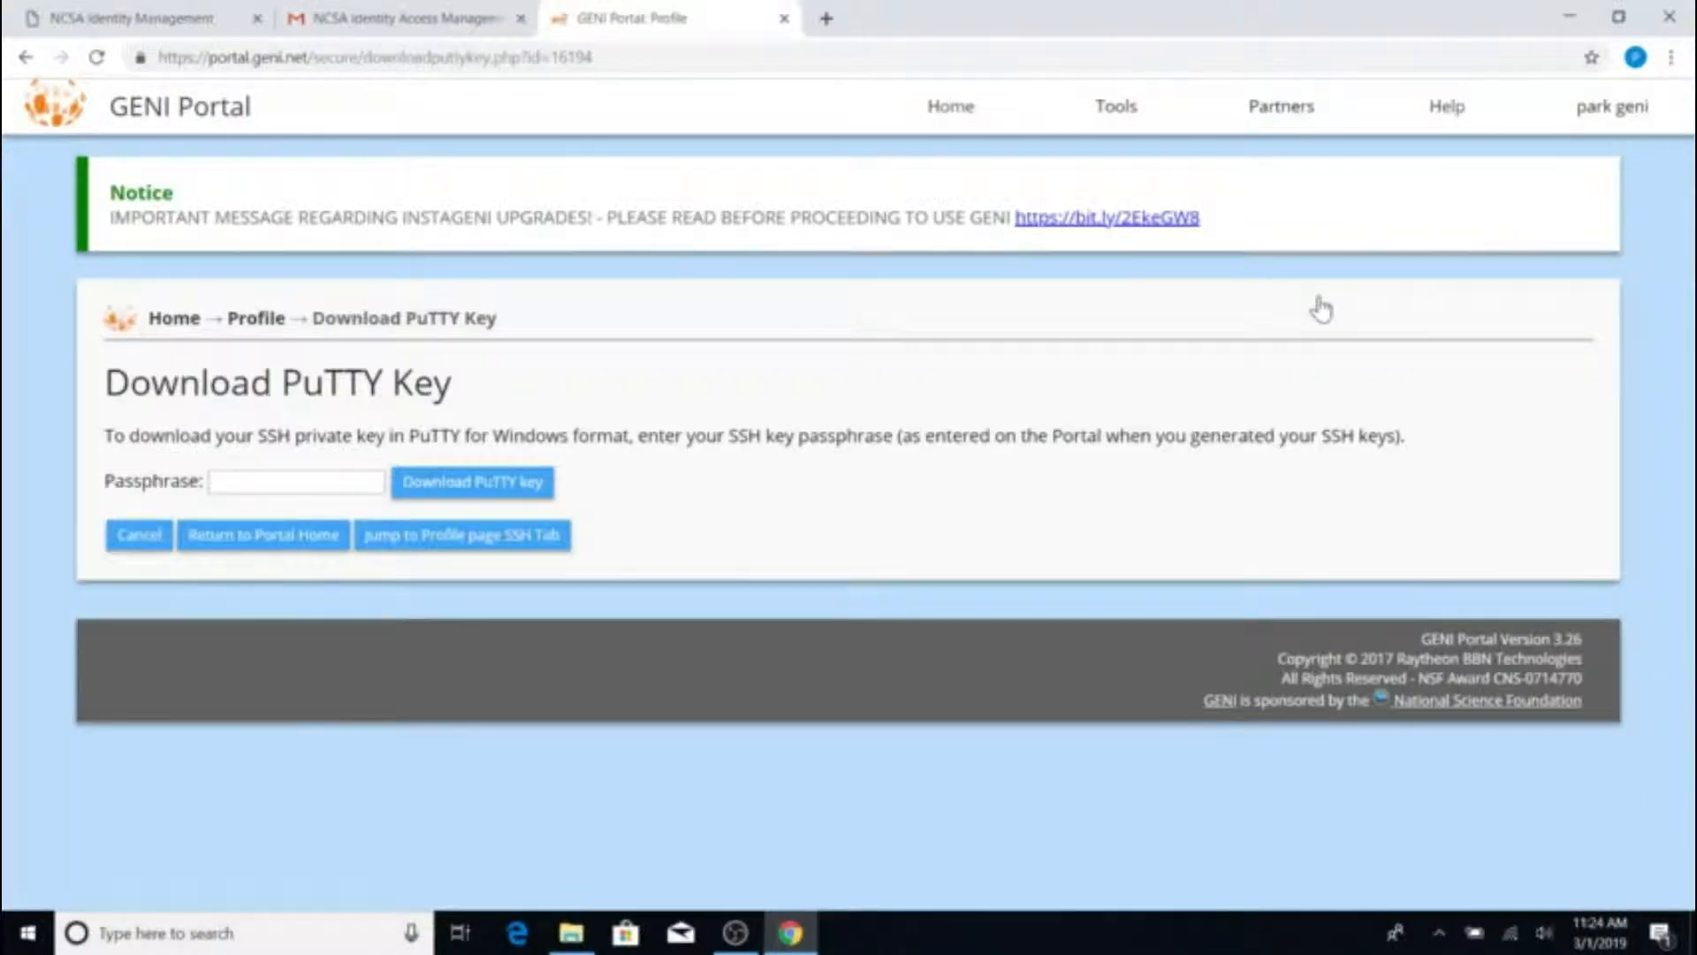
{"action": "left_click", "coordinate": [378, 481]}
{"action": "type", "text": "**********"}
{"action": "left_click", "coordinate": [427, 496]}
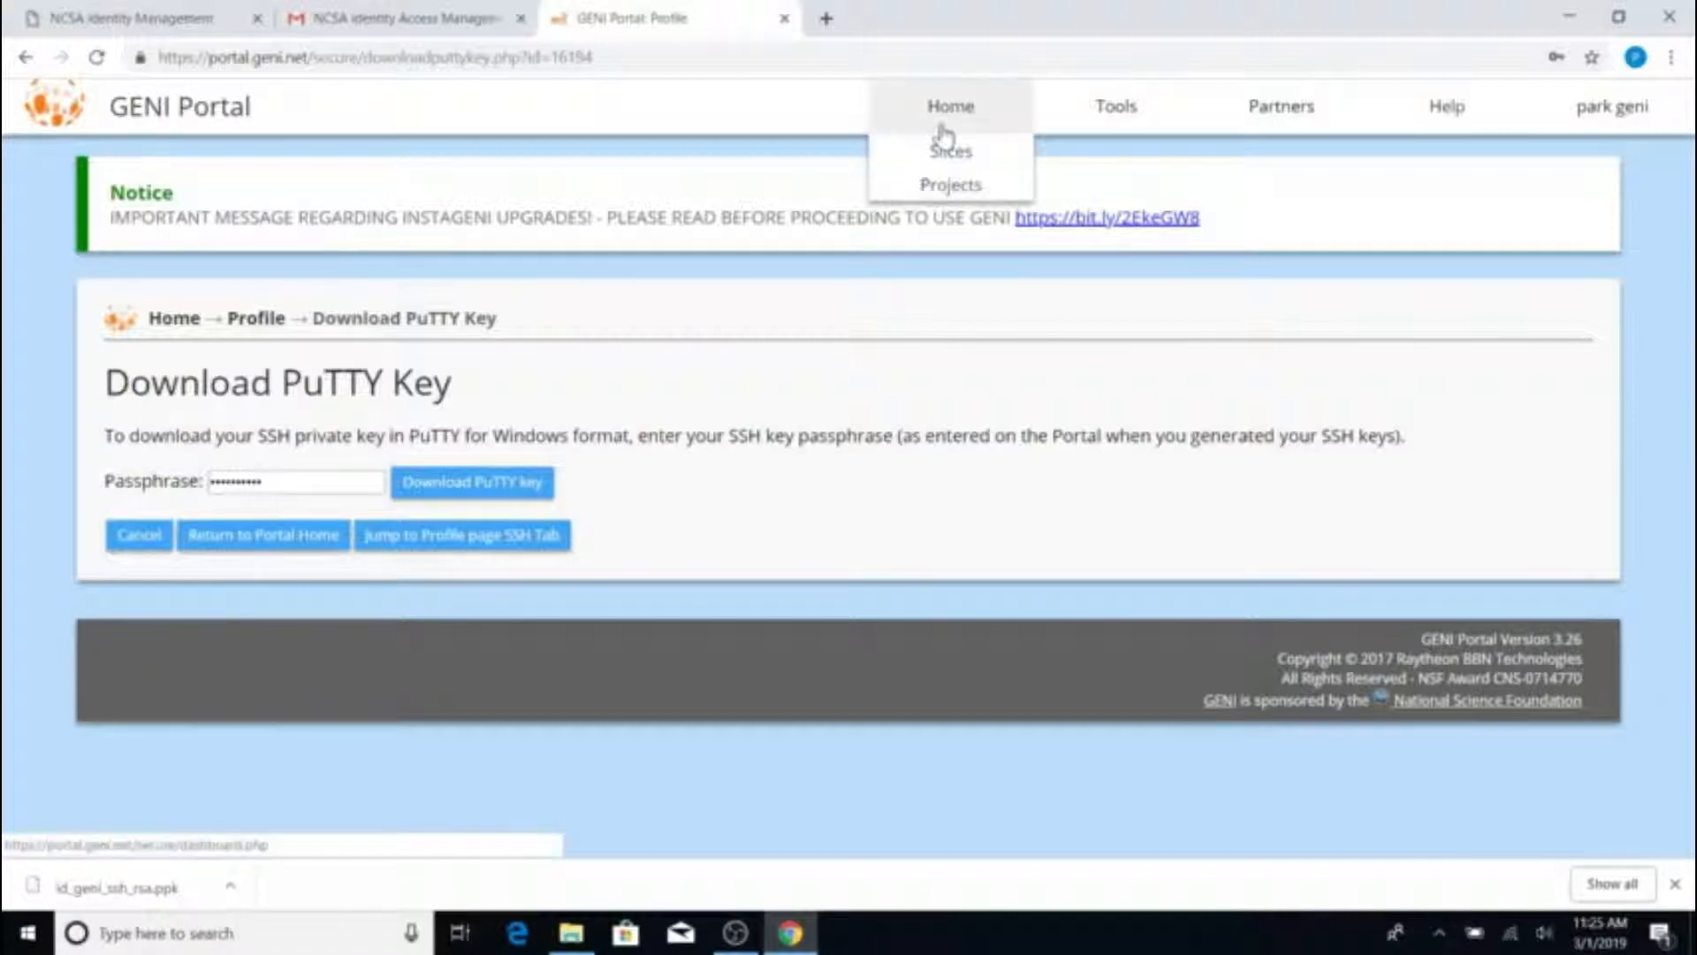
Go back to the portal home, dismiss the save-password prompt, and open Join a Project
{"action": "left_click", "coordinate": [942, 135]}
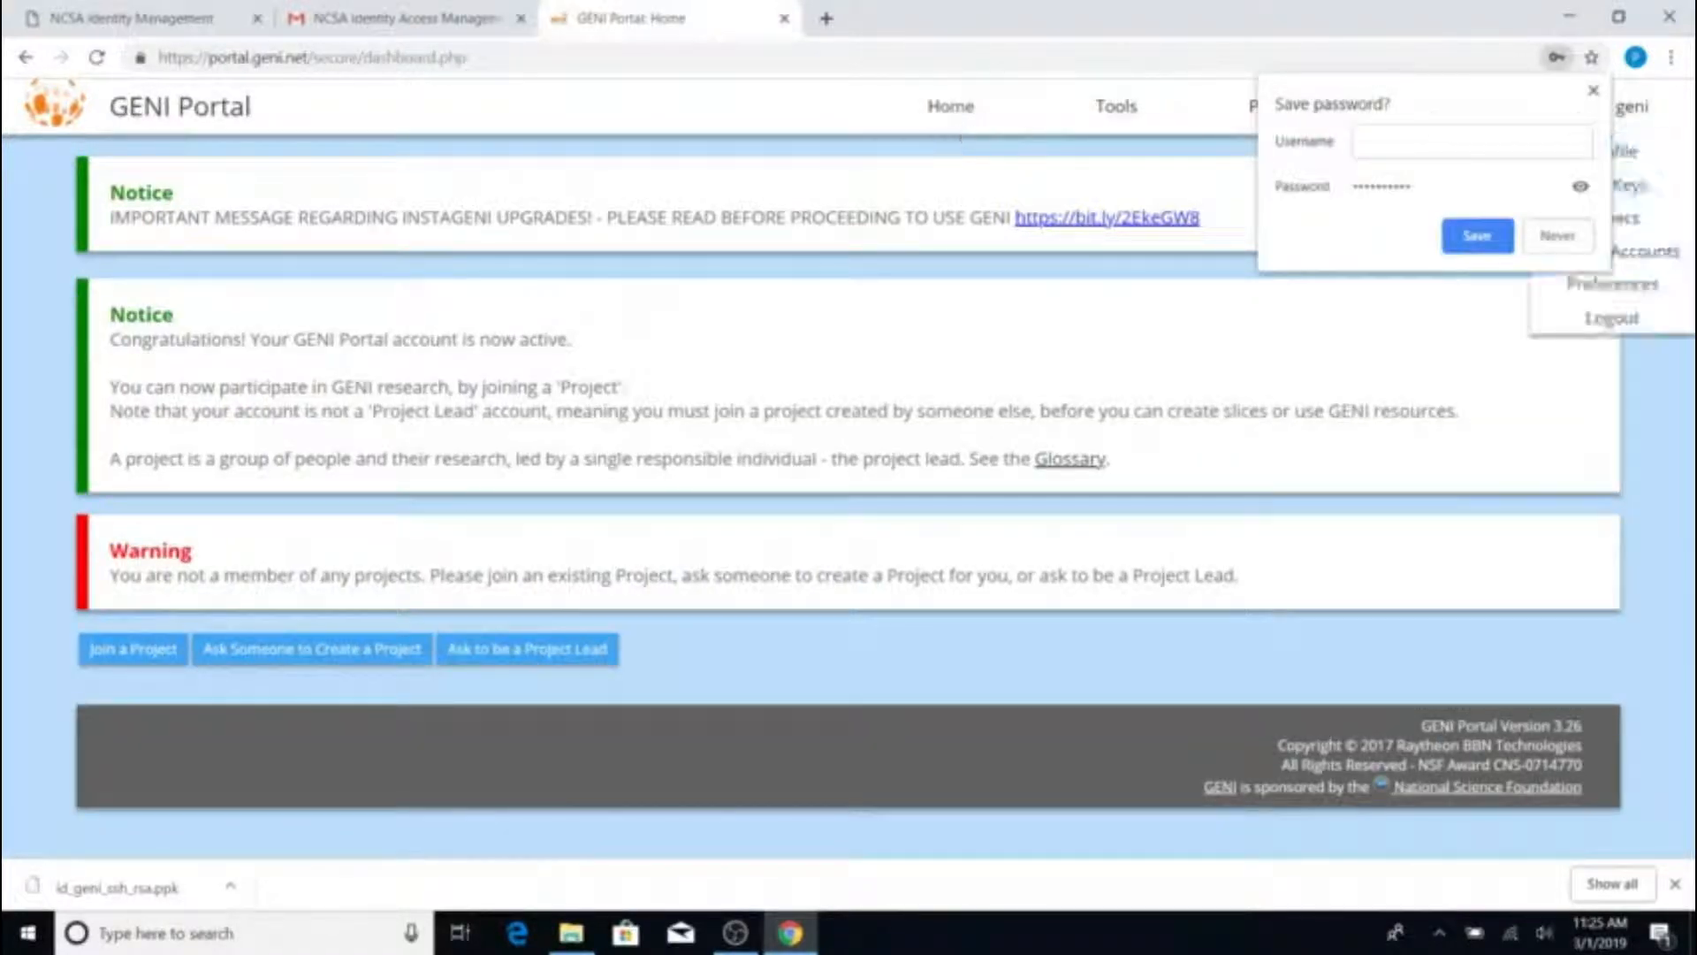
{"action": "left_click", "coordinate": [1602, 107]}
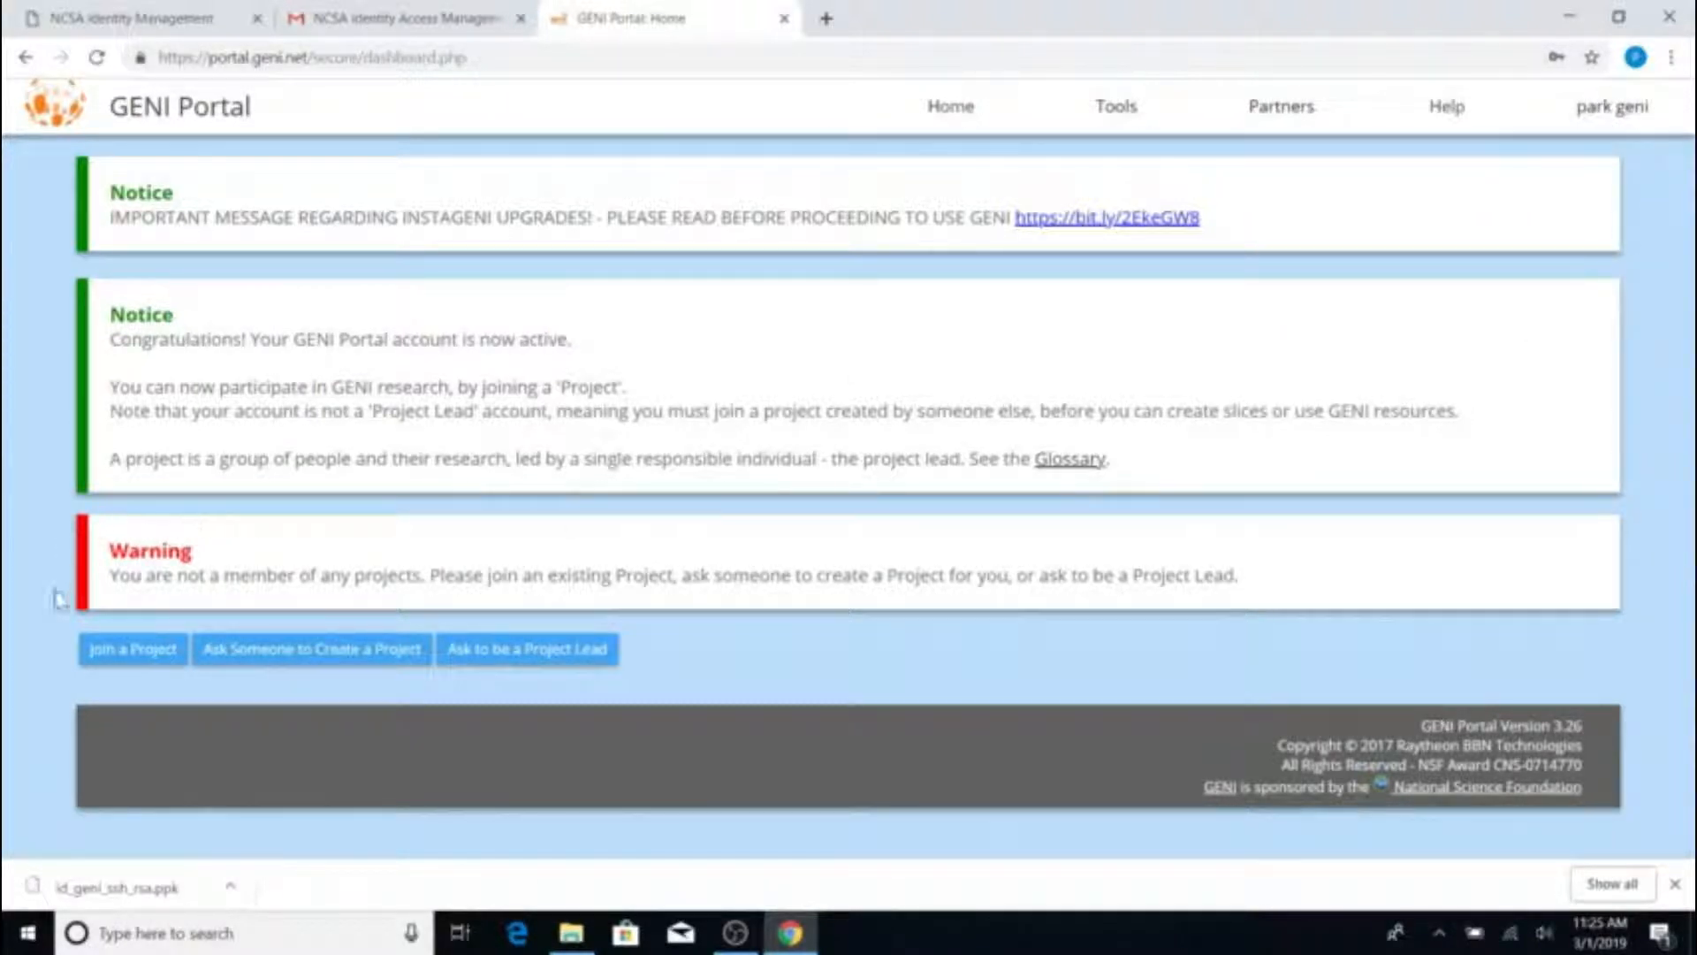
{"action": "left_click", "coordinate": [138, 665]}
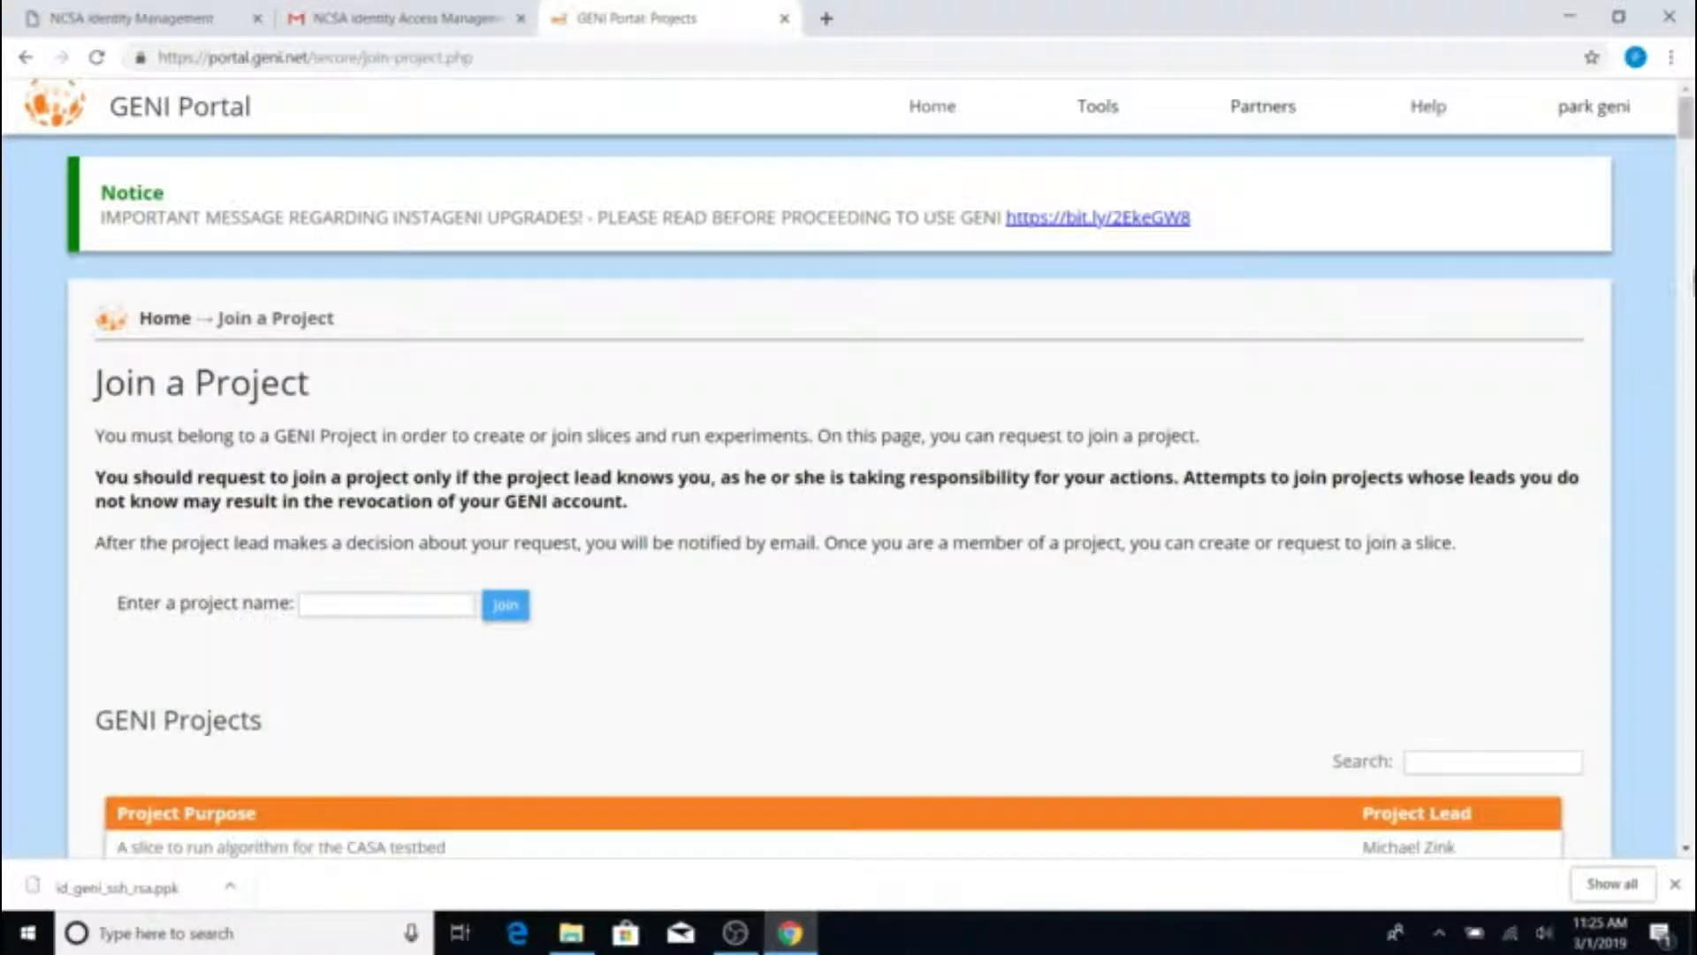
{"action": "left_click_drag", "start_coordinate": [1692, 129], "coordinate": [1692, 128]}
{"action": "scroll", "coordinate": [1454, 475], "scroll_direction": "down", "scroll_amount": 3}
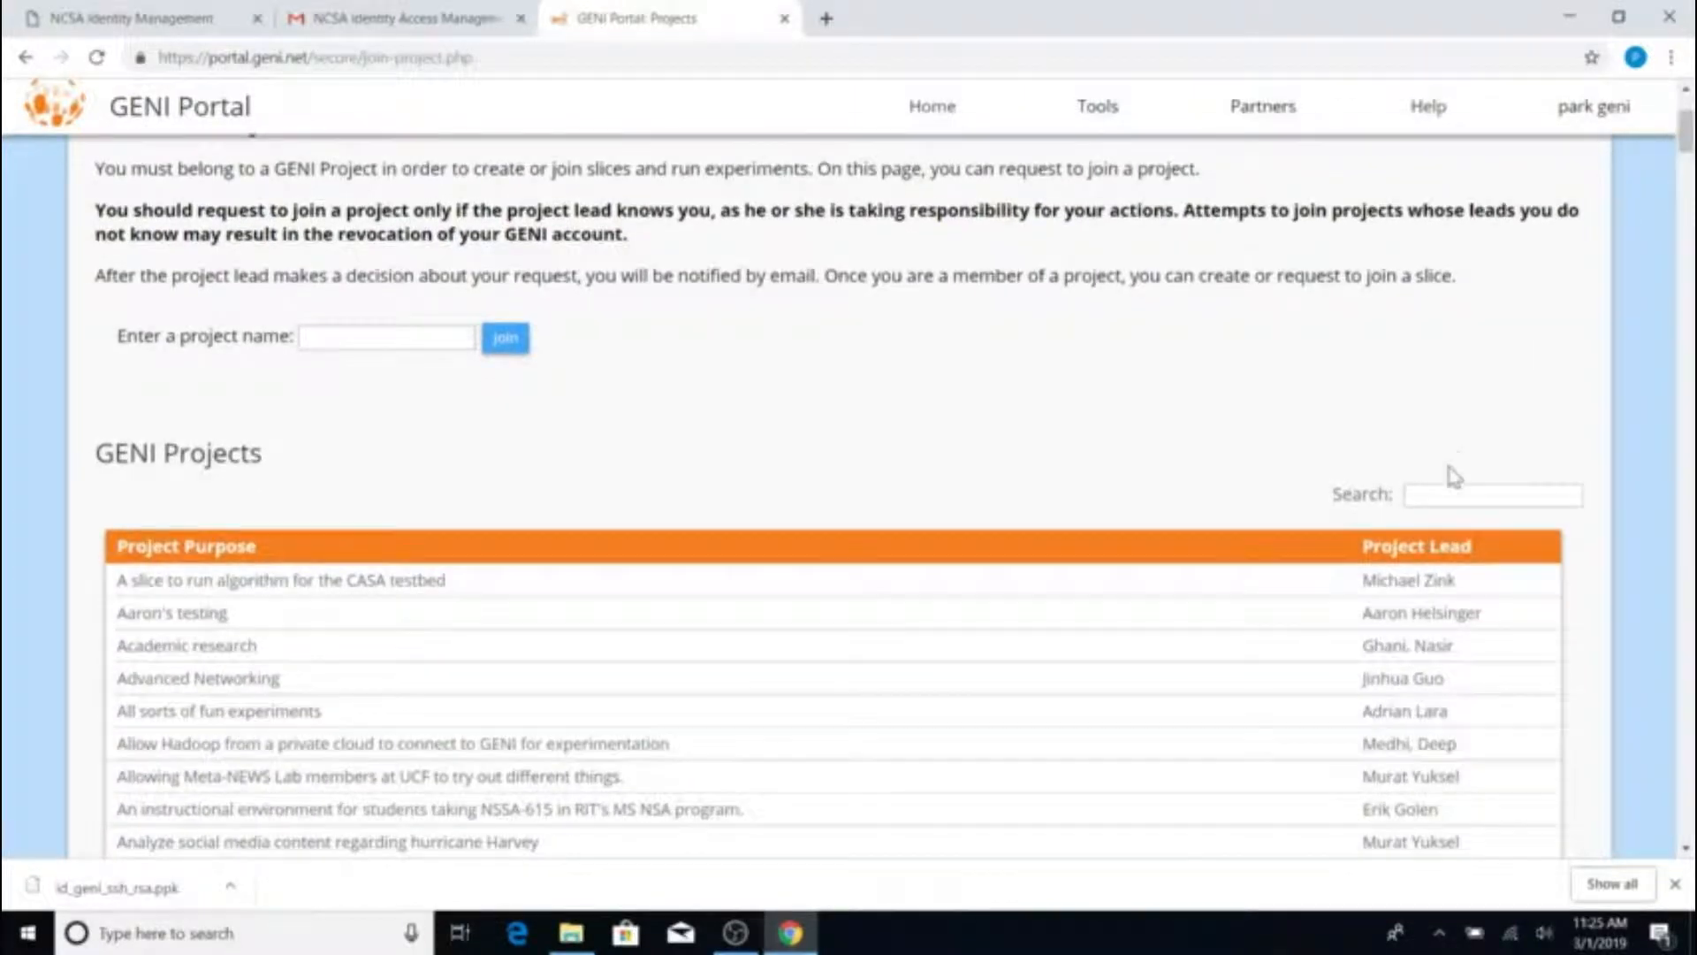
{"action": "mouse_move", "coordinate": [1687, 133]}
{"action": "left_mouse_down"}
{"action": "mouse_move", "coordinate": [1686, 561]}
{"action": "mouse_move", "coordinate": [1687, 118]}
{"action": "left_mouse_up"}
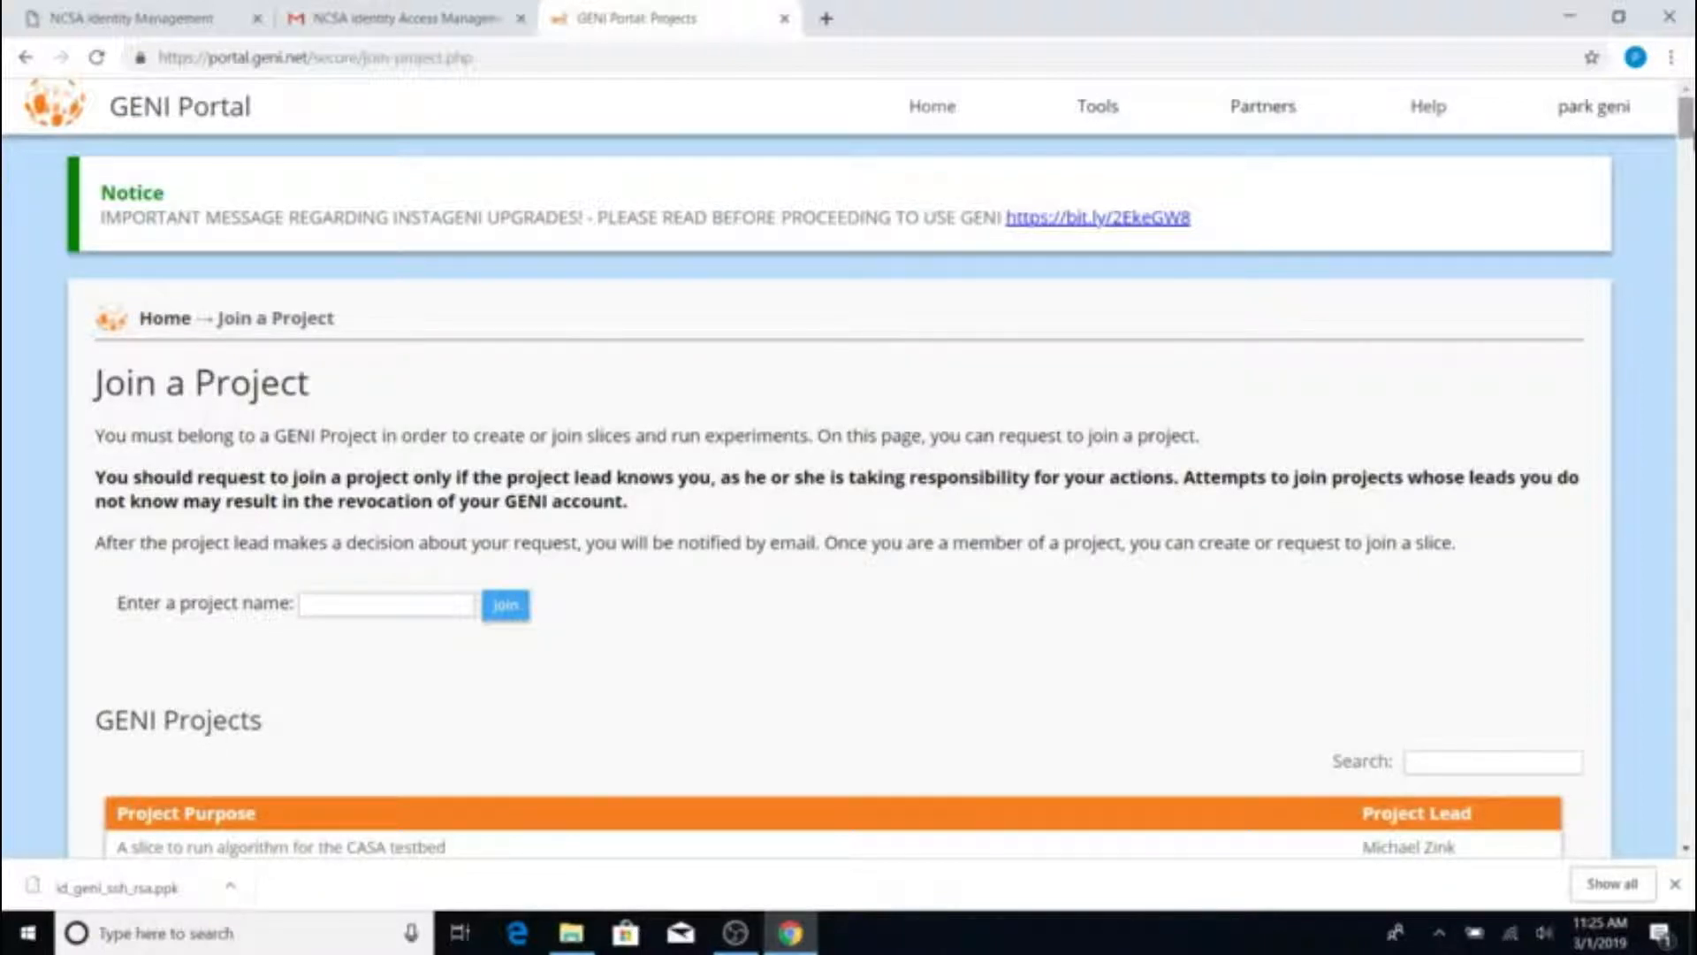
{"action": "mouse_move", "coordinate": [1686, 118]}
{"action": "left_mouse_down"}
{"action": "mouse_move", "coordinate": [1687, 336]}
{"action": "mouse_move", "coordinate": [1687, 116]}
{"action": "left_mouse_up"}
Replace the mistyped 'ParkLab' with ExampleProject and pick it from the suggestions
{"action": "left_click", "coordinate": [371, 604]}
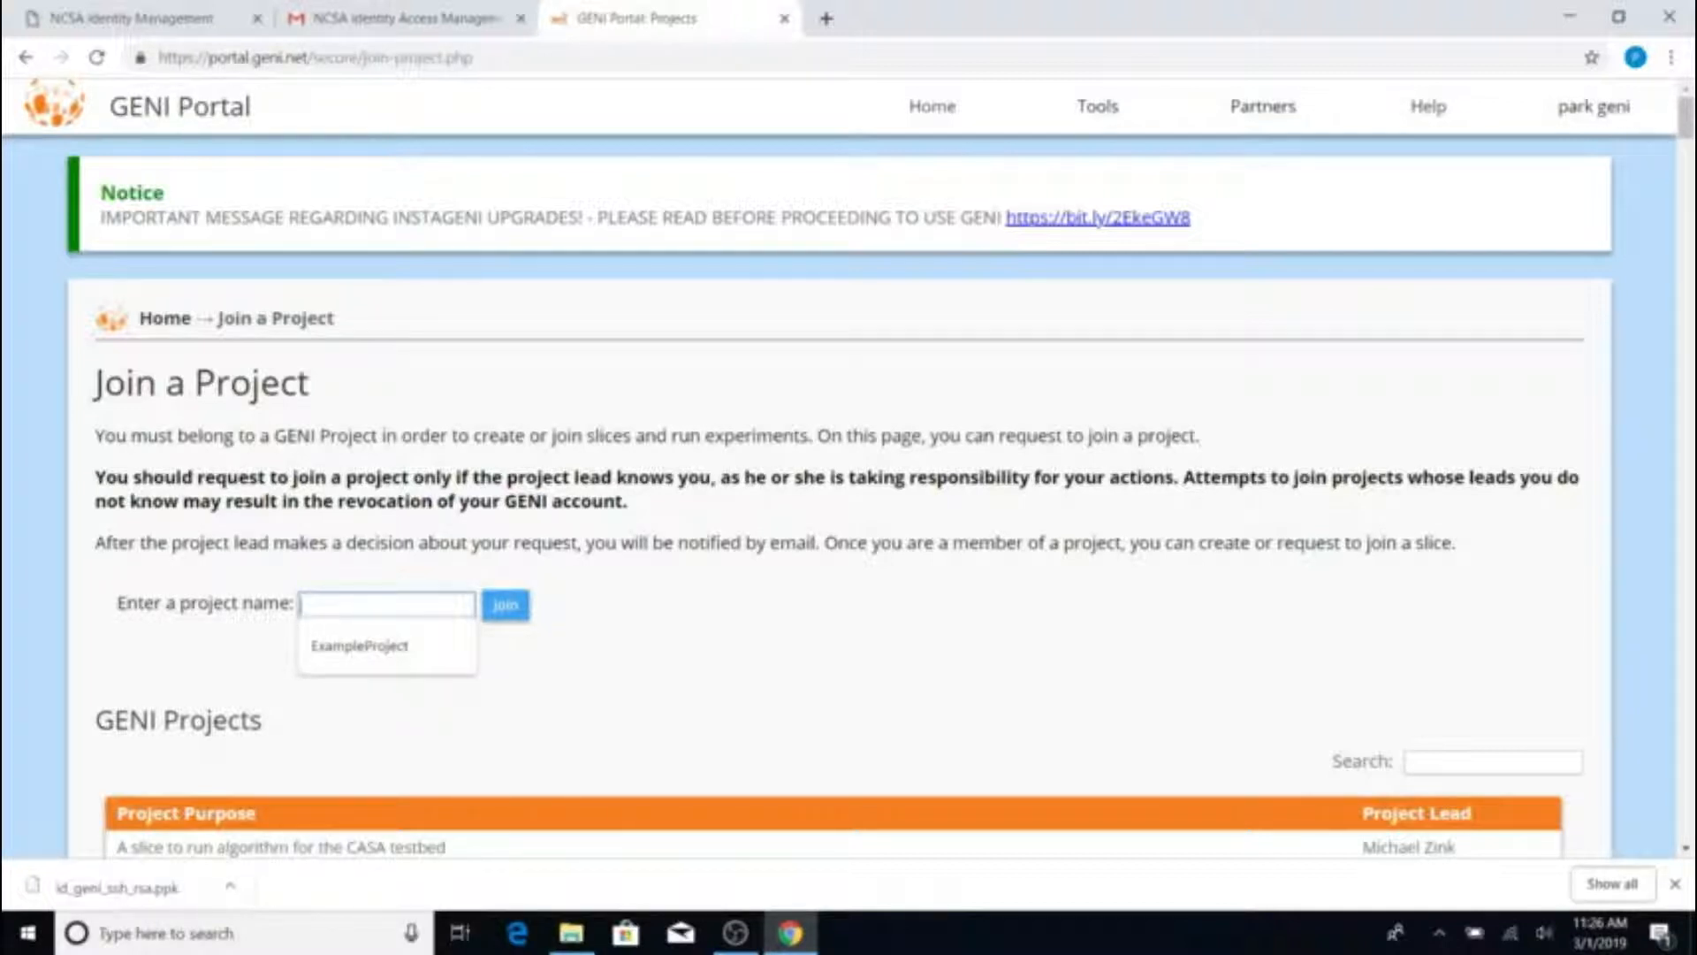
{"action": "type", "text": "ParkLab"}
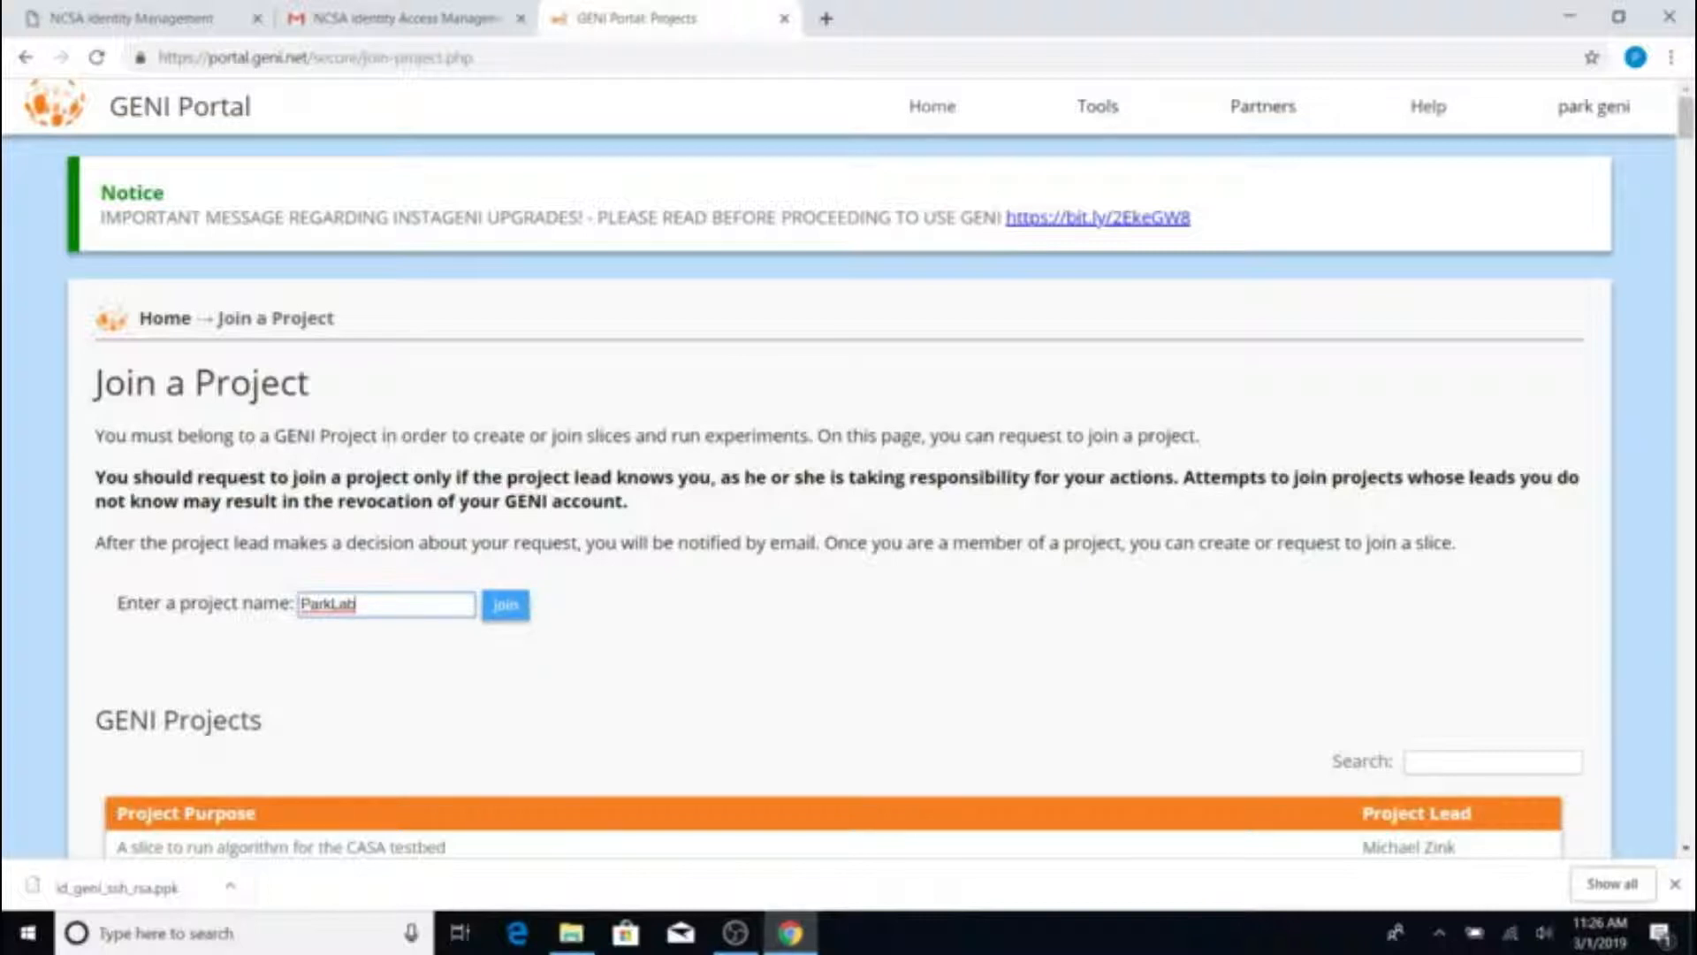
{"action": "key", "text": "ctrl+a"}
{"action": "key", "text": "BackSpace"}
{"action": "type", "text": "Exa"}
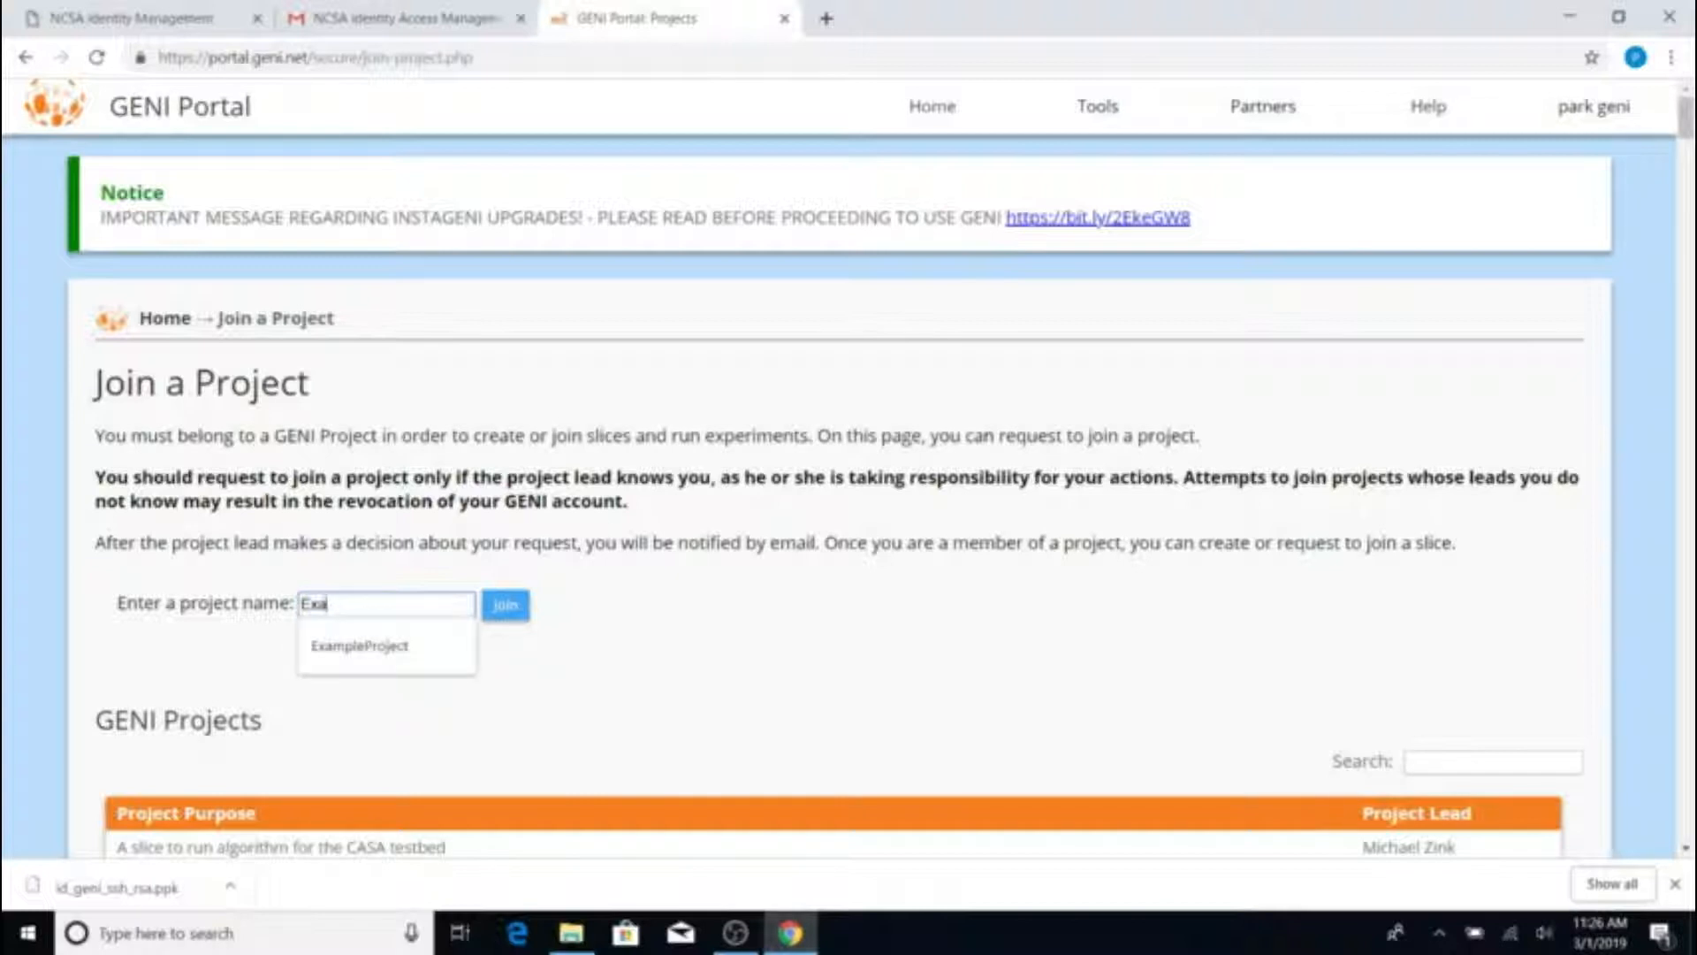
{"action": "type", "text": "mpleProject"}
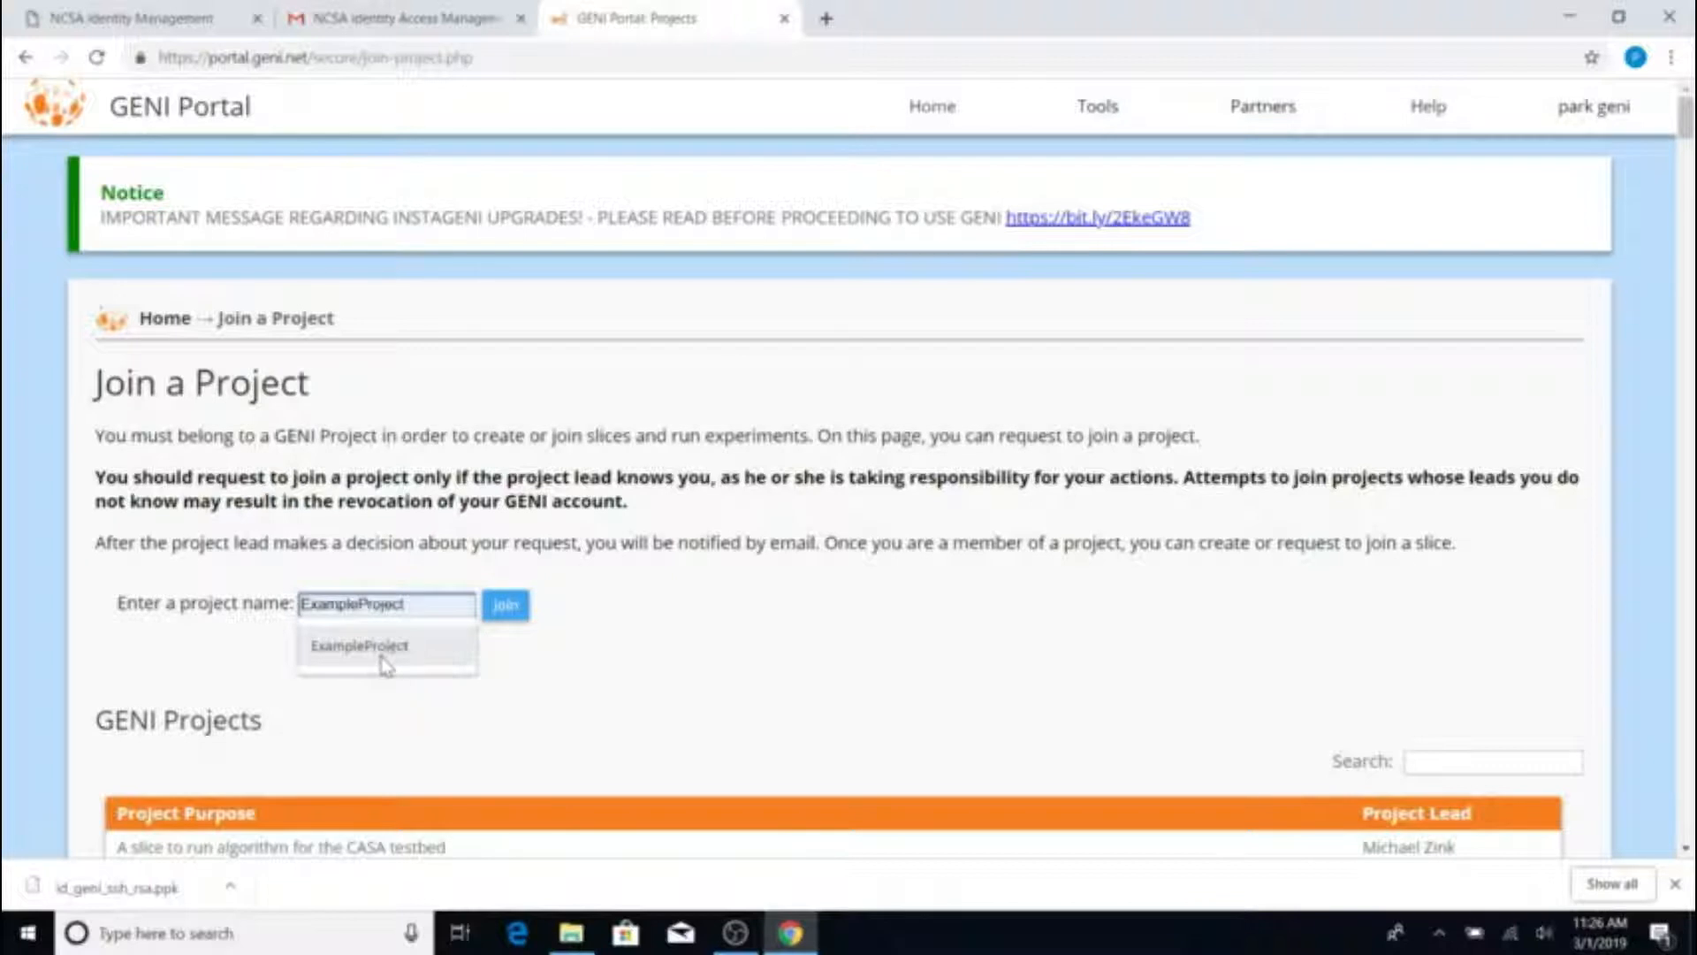
{"action": "left_click", "coordinate": [421, 659]}
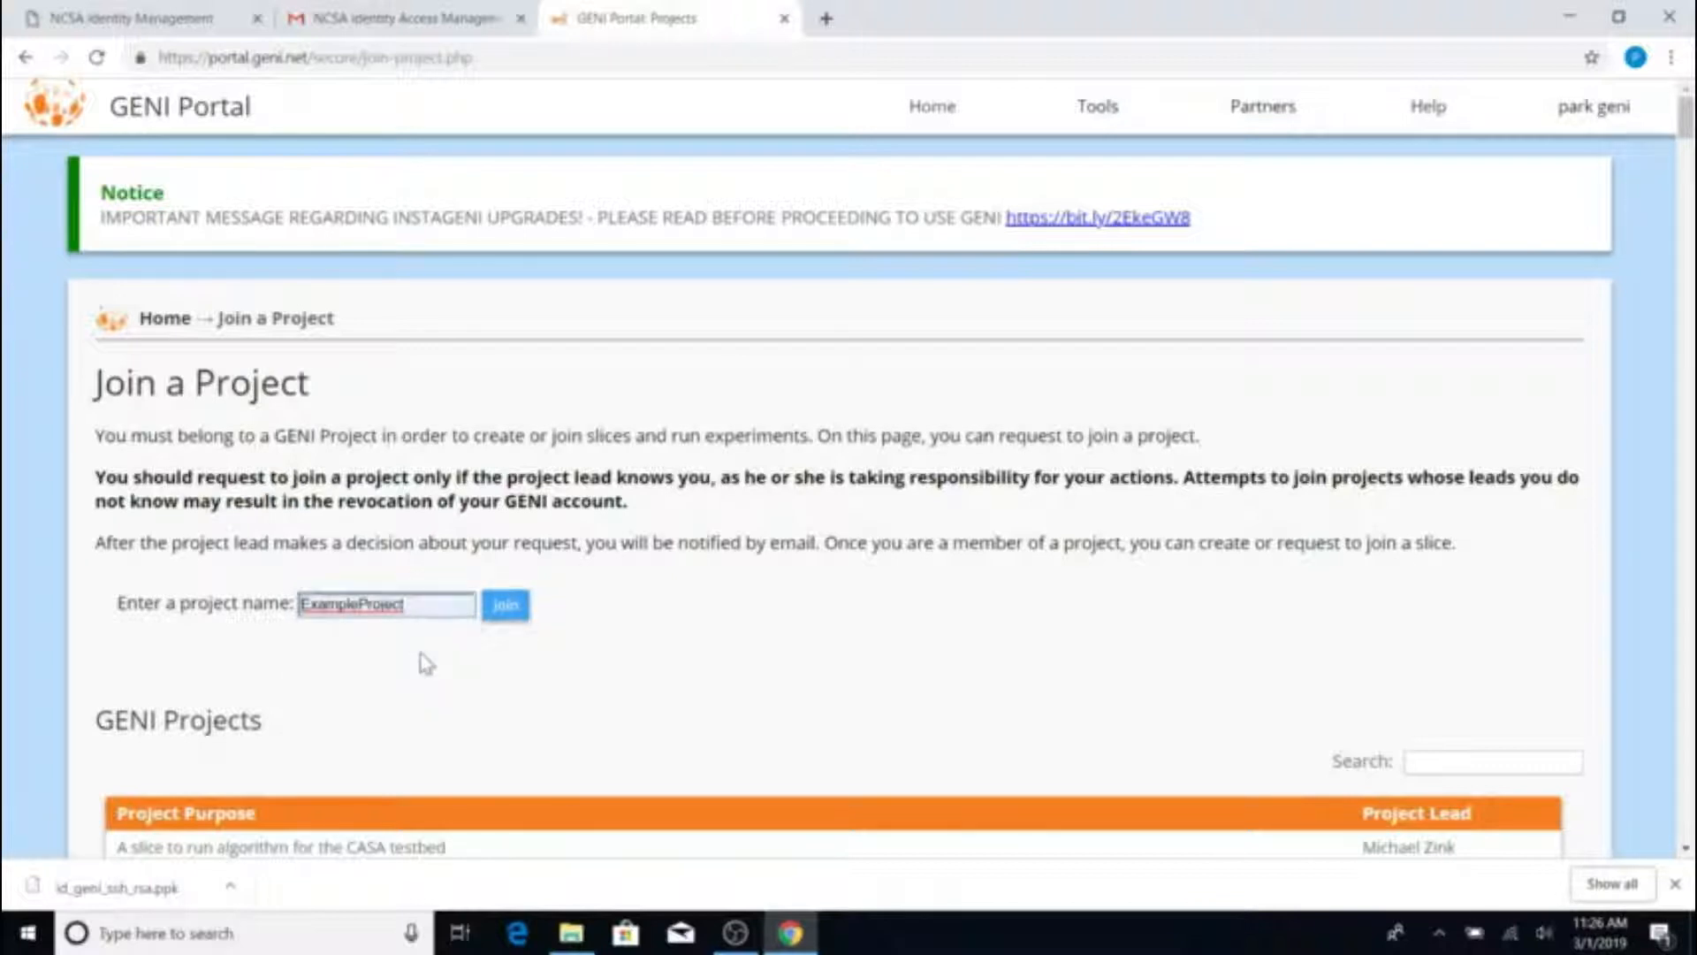
Submit ExampleProject to join and scroll through its details and prefilled request message
{"action": "left_click", "coordinate": [505, 605]}
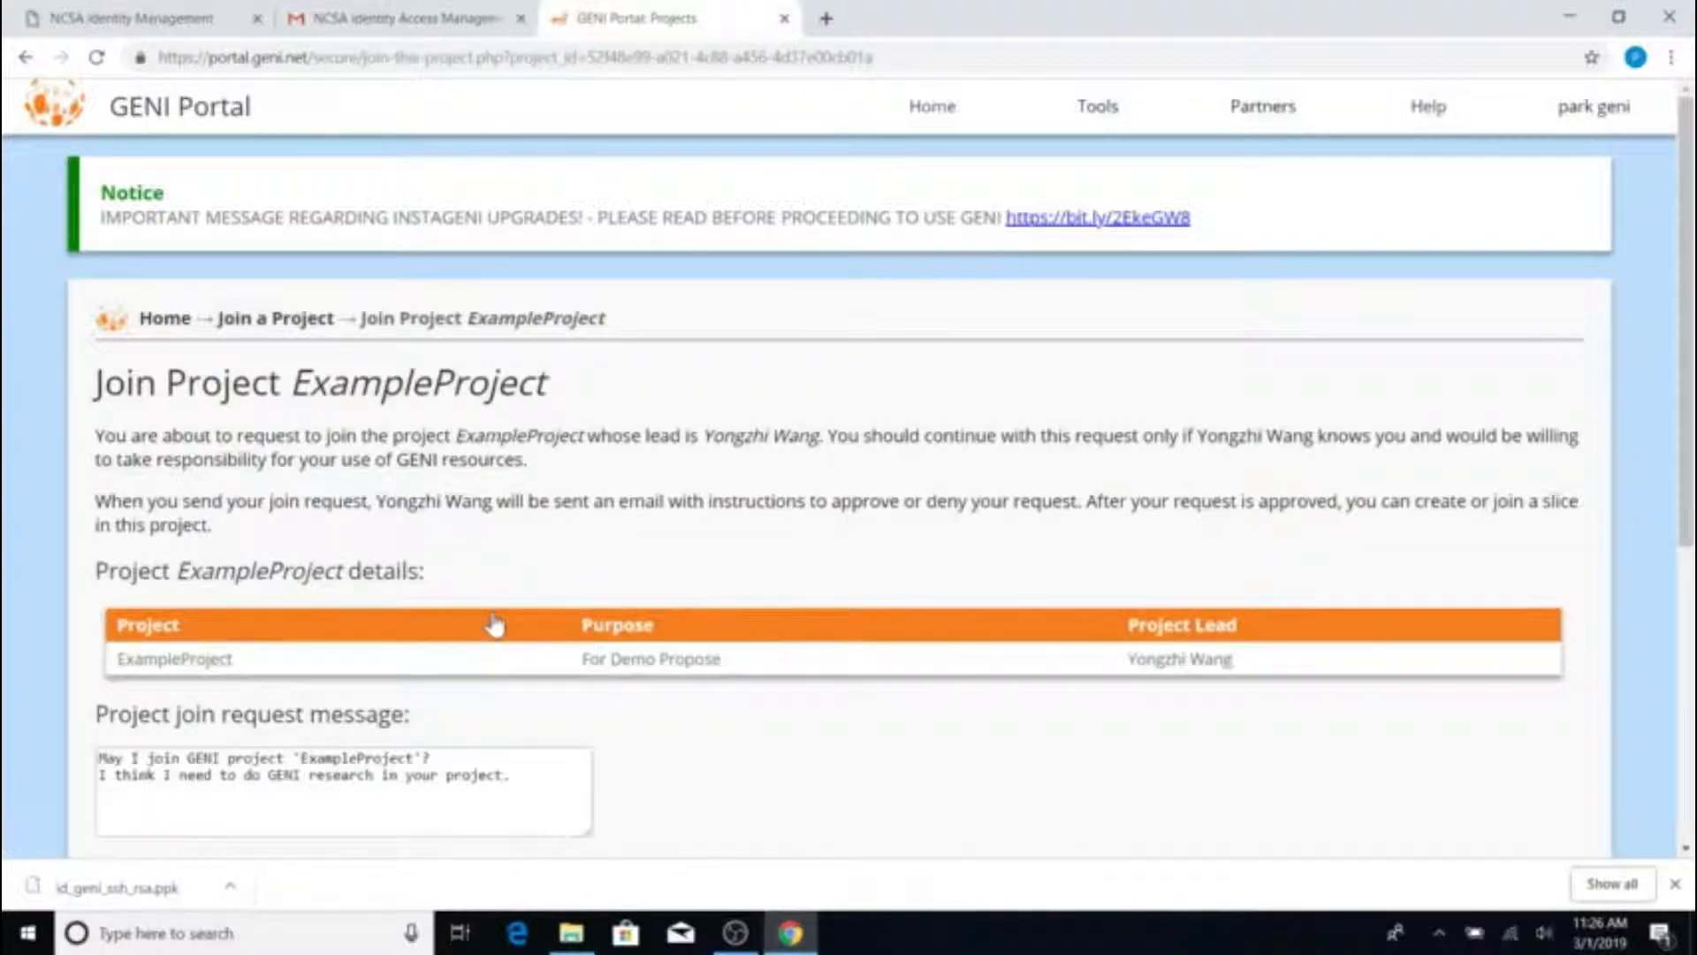
{"action": "scroll", "coordinate": [848, 477], "scroll_direction": "down", "scroll_amount": 3}
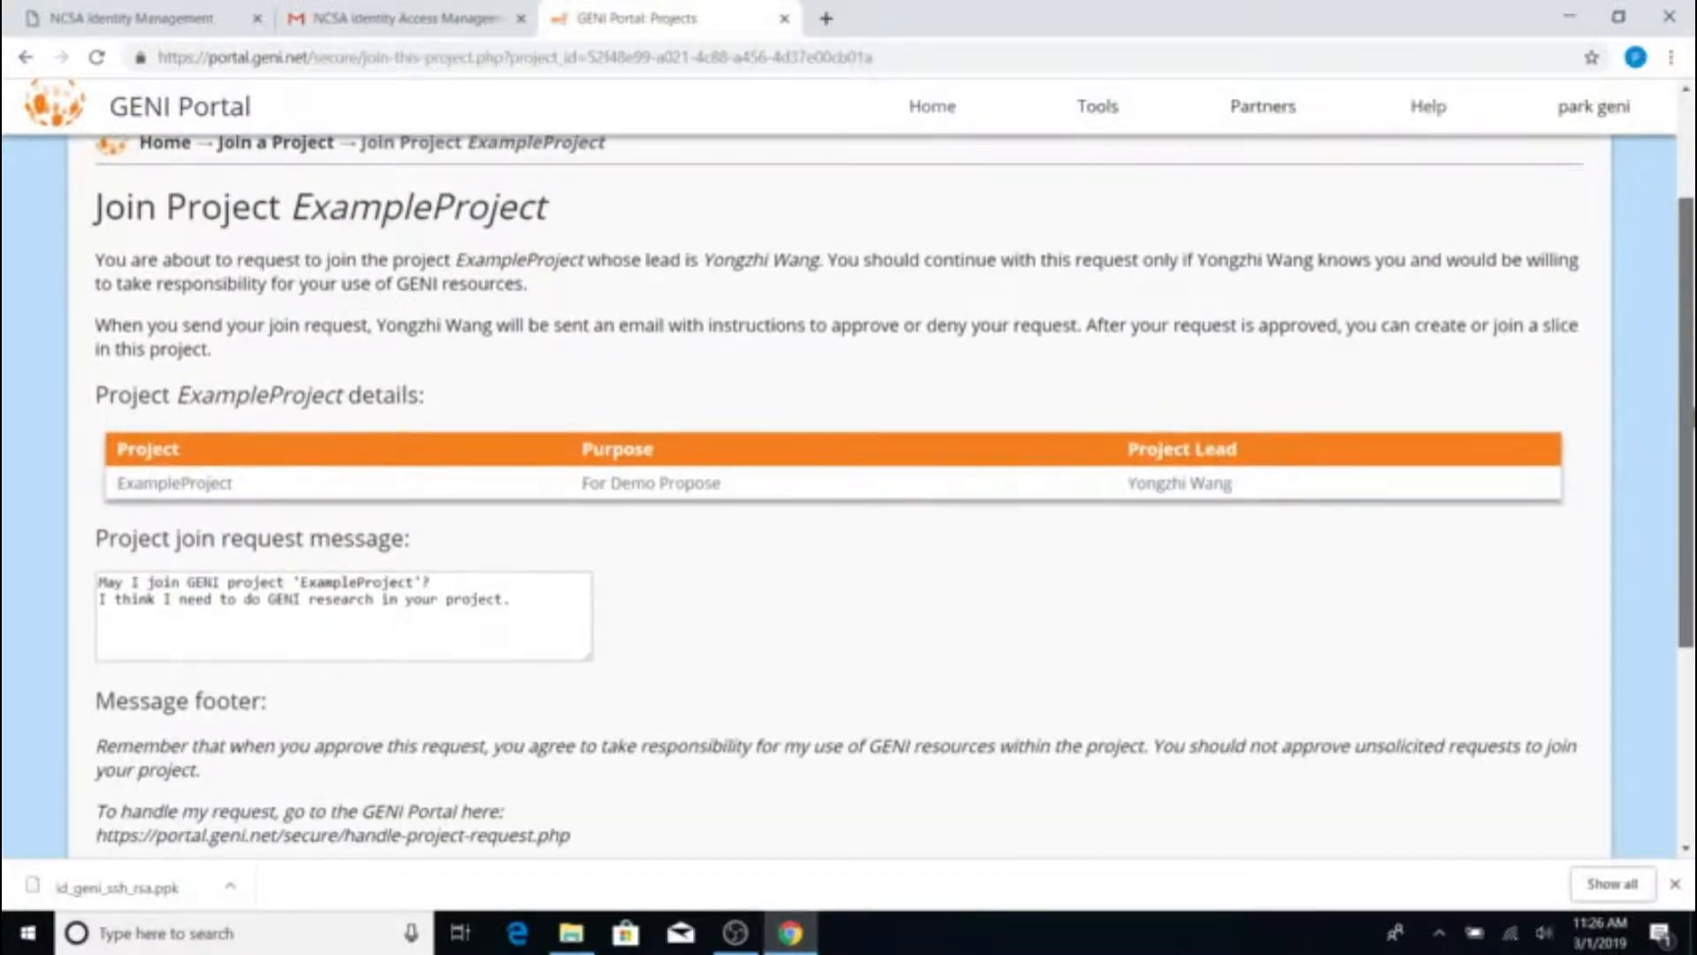
{"action": "scroll", "coordinate": [848, 478], "scroll_direction": "down", "scroll_amount": 1}
{"action": "scroll", "coordinate": [849, 495], "scroll_direction": "down", "scroll_amount": 1}
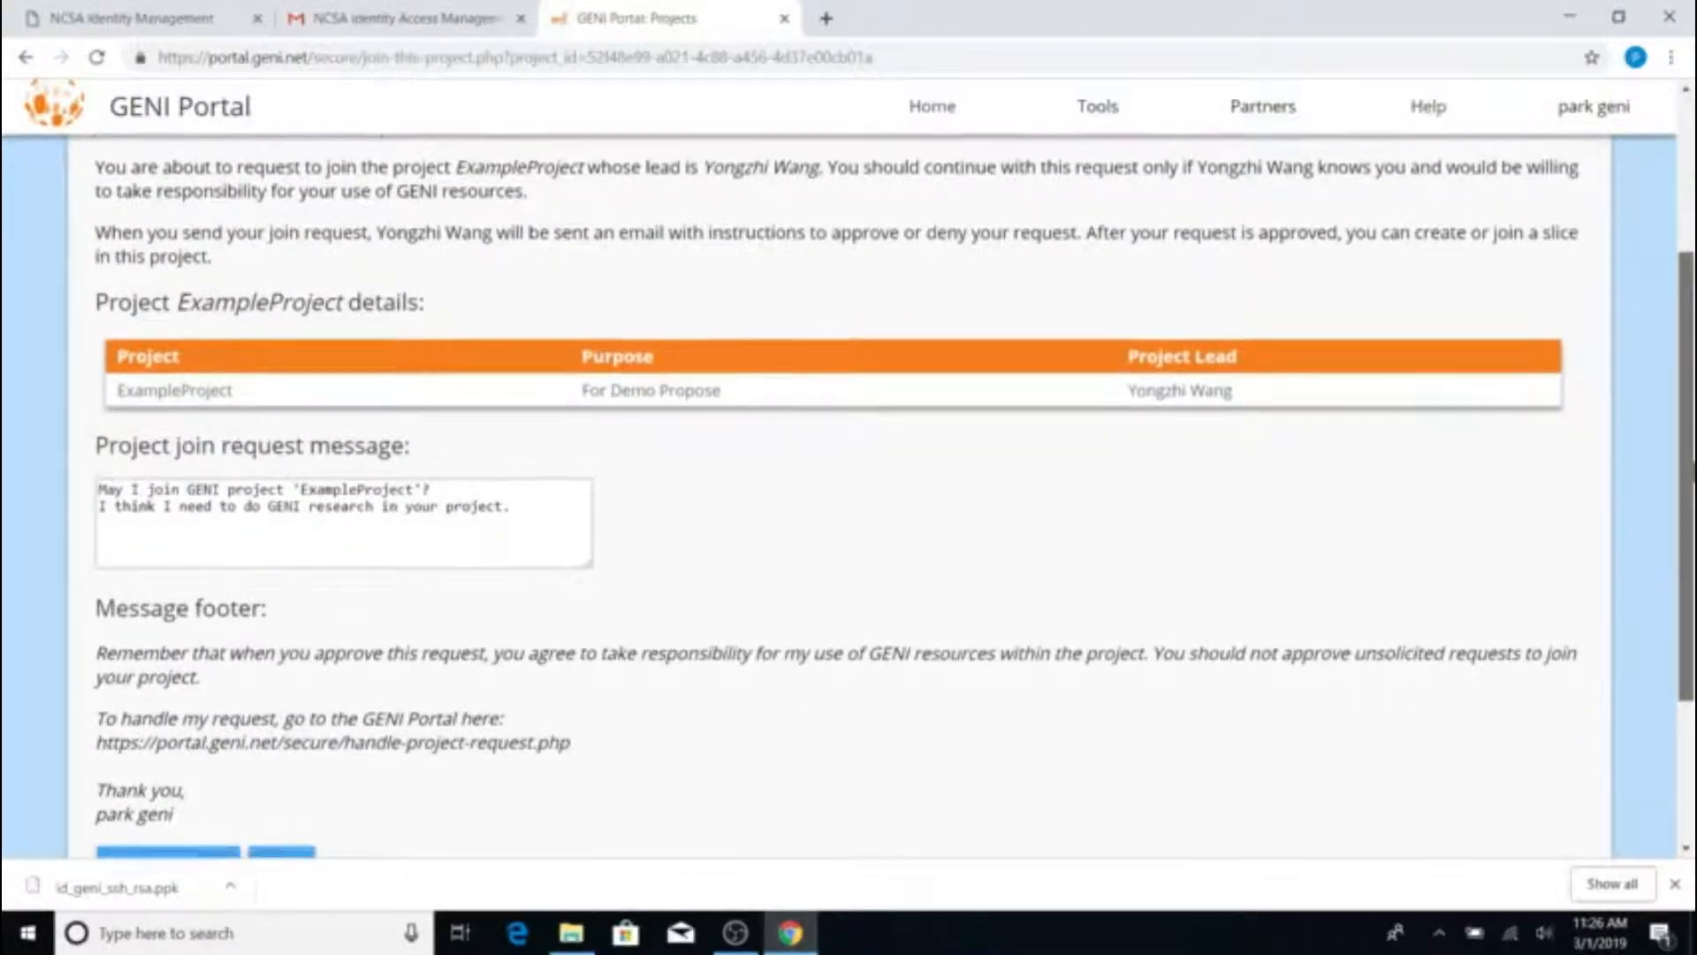
{"action": "scroll", "coordinate": [1495, 383], "scroll_direction": "up", "scroll_amount": 1}
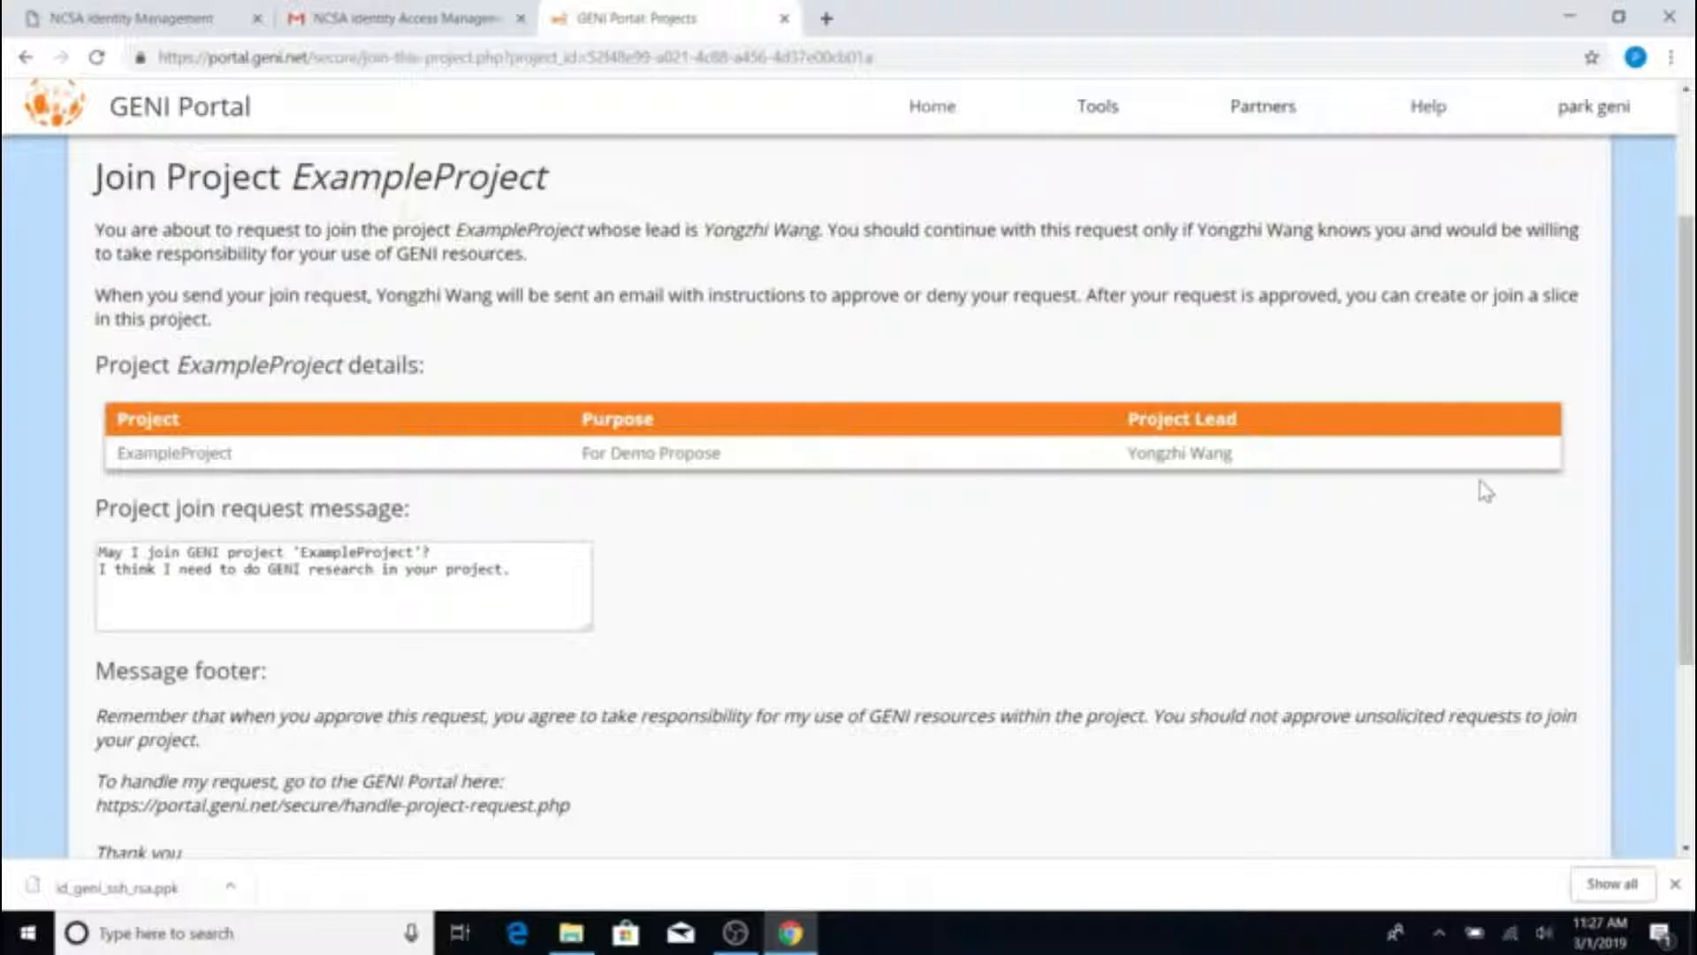
{"action": "left_click_drag", "start_coordinate": [1692, 456], "coordinate": [1693, 569]}
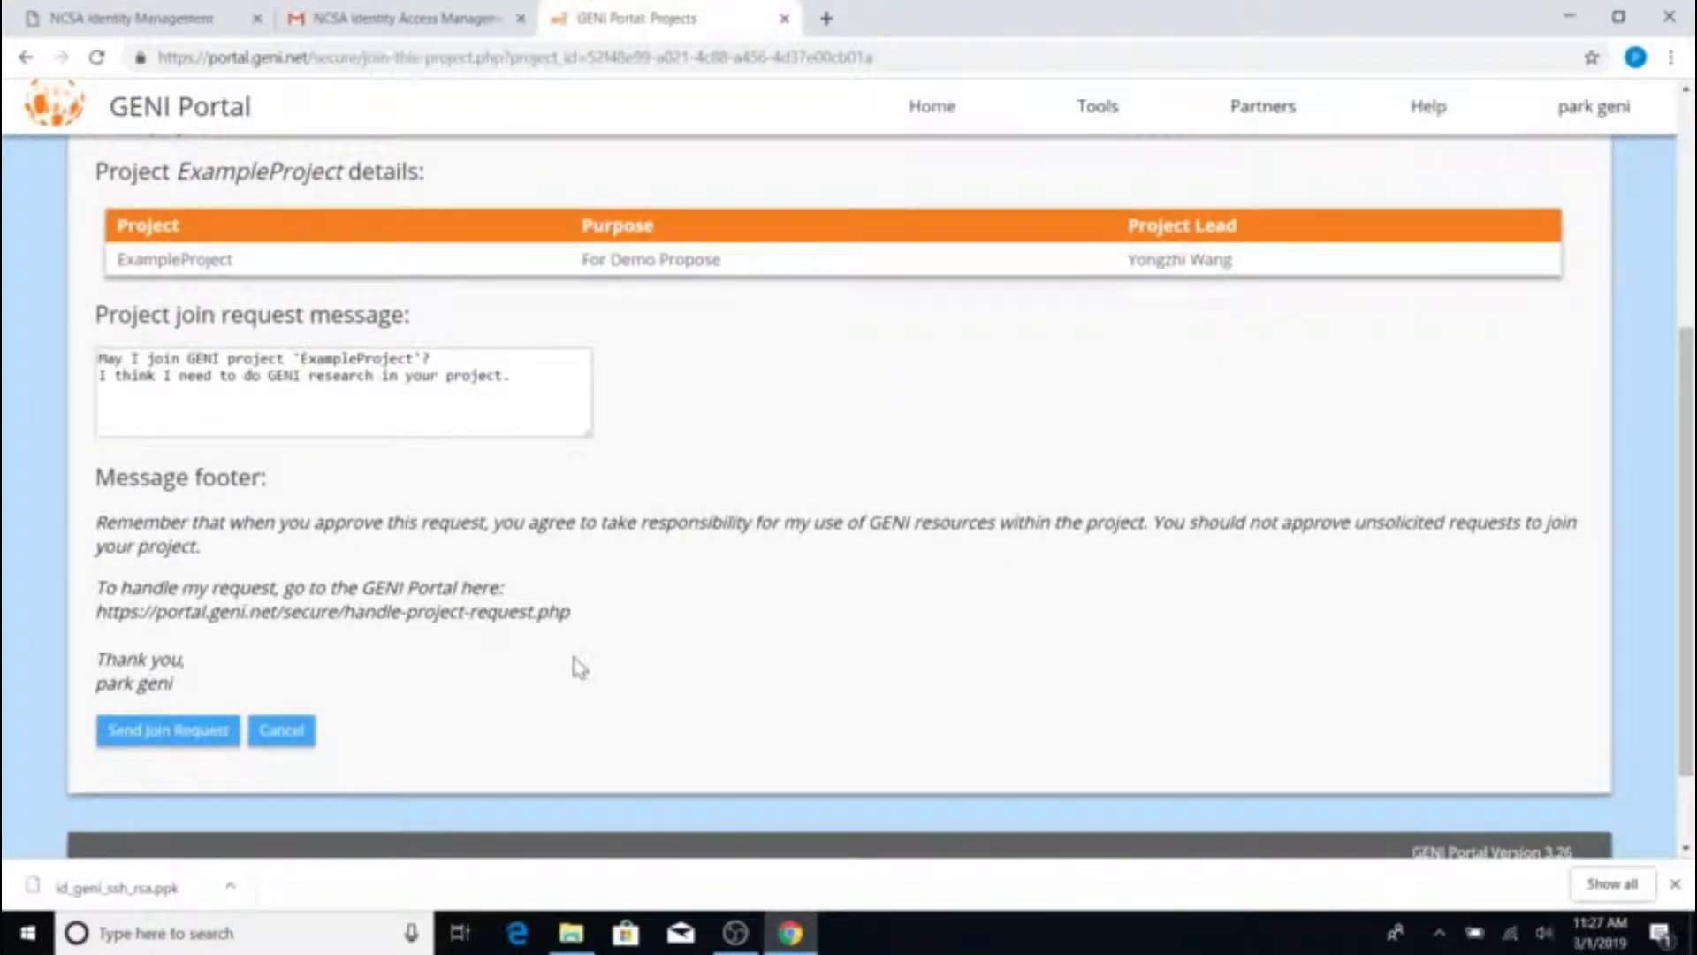